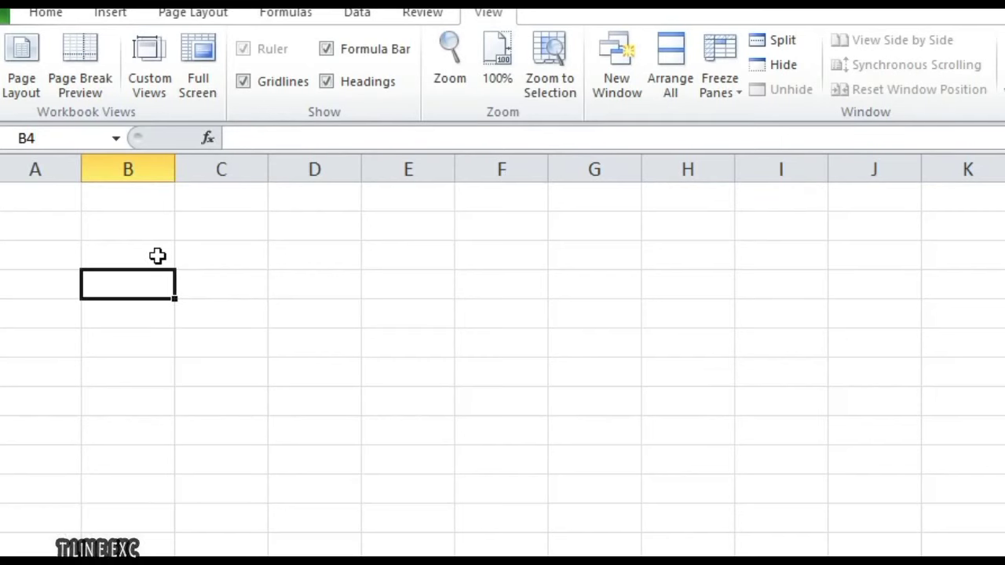
Step: Type 'HOW TO PREPARE STATEMENT OF ACCOUNTS FOR CUSTOMERS OR SUPPLIERS.' into B3, fixing the doubled U
left_click(157, 256)
type("HOW")
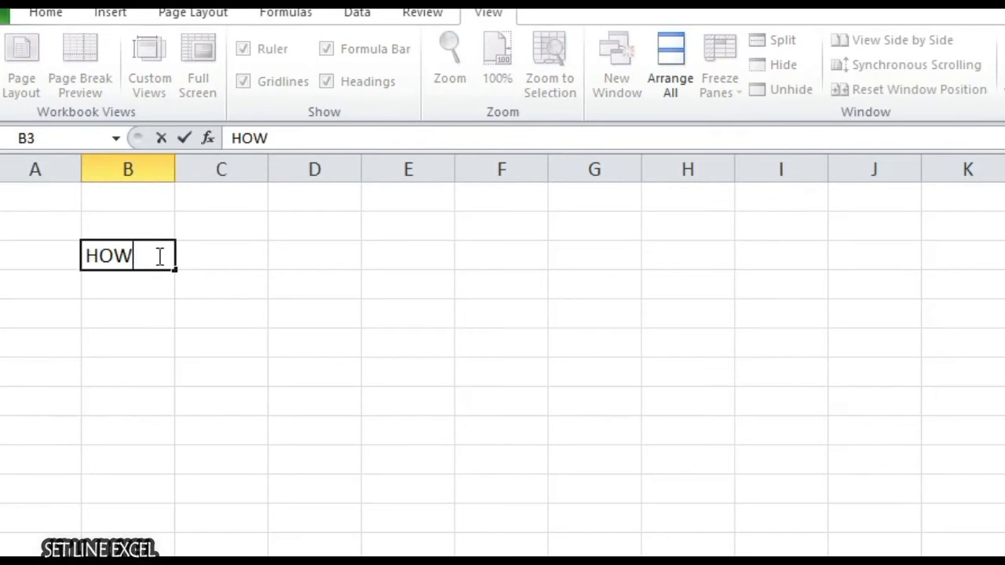
type(" TO PRE")
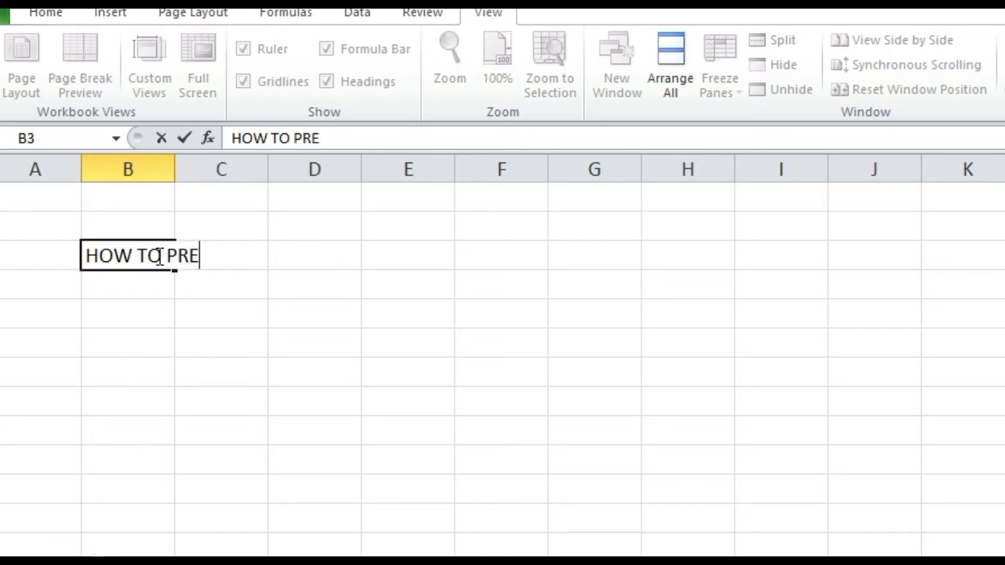
type("PARE STATEMENT O")
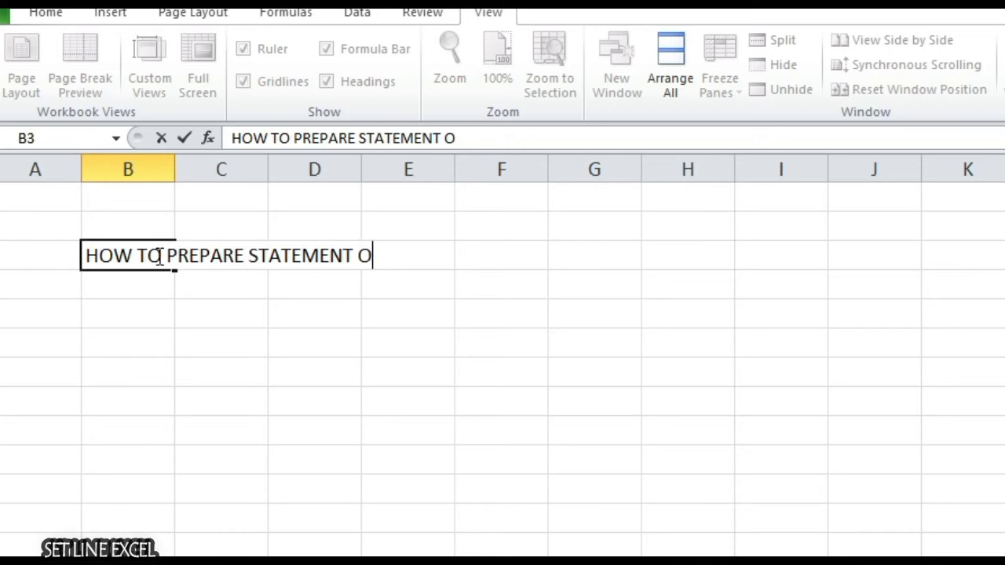
type("F ACCOUNTS ")
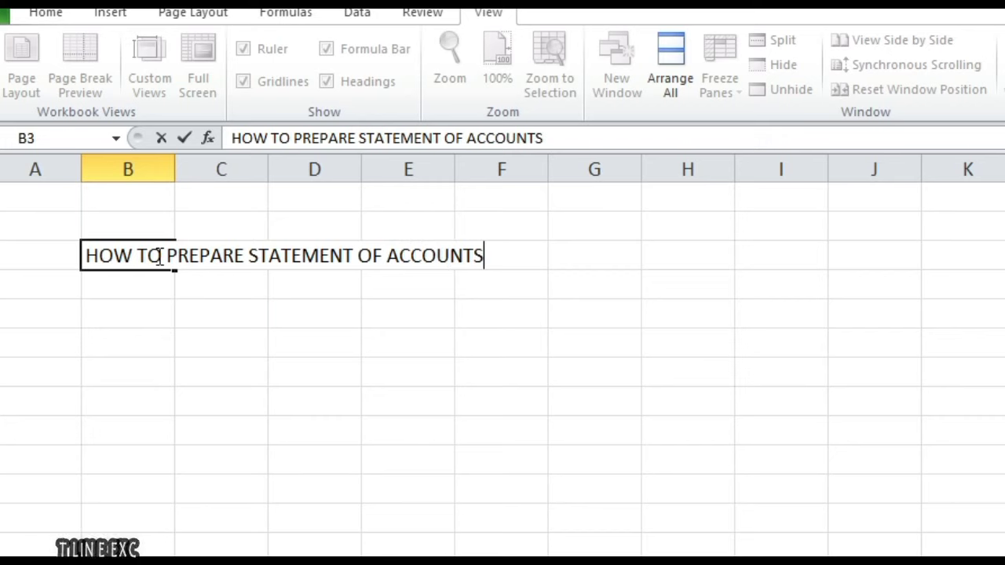
type("FOR CUS")
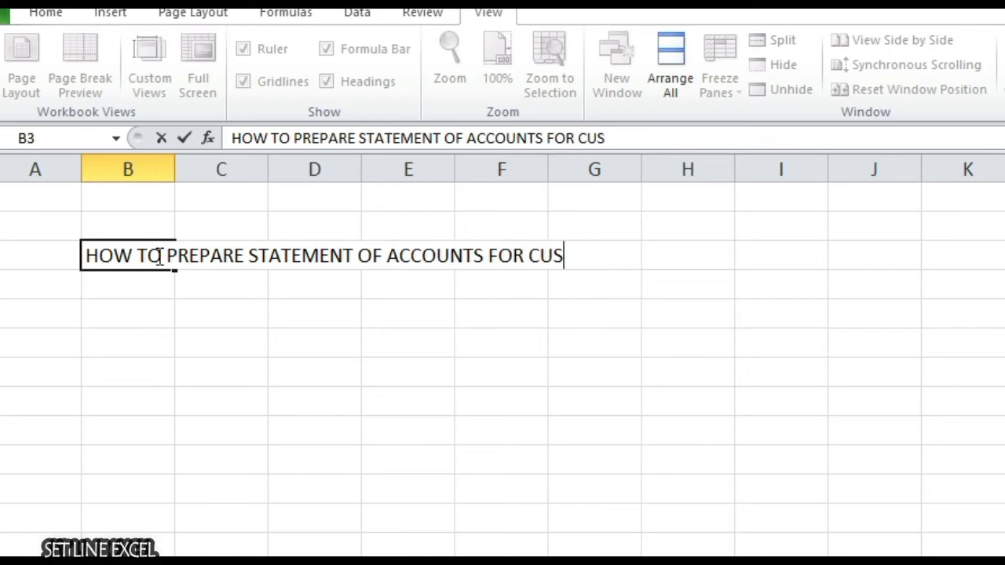
type("TOMERS OR SUU")
key("BackSpace")
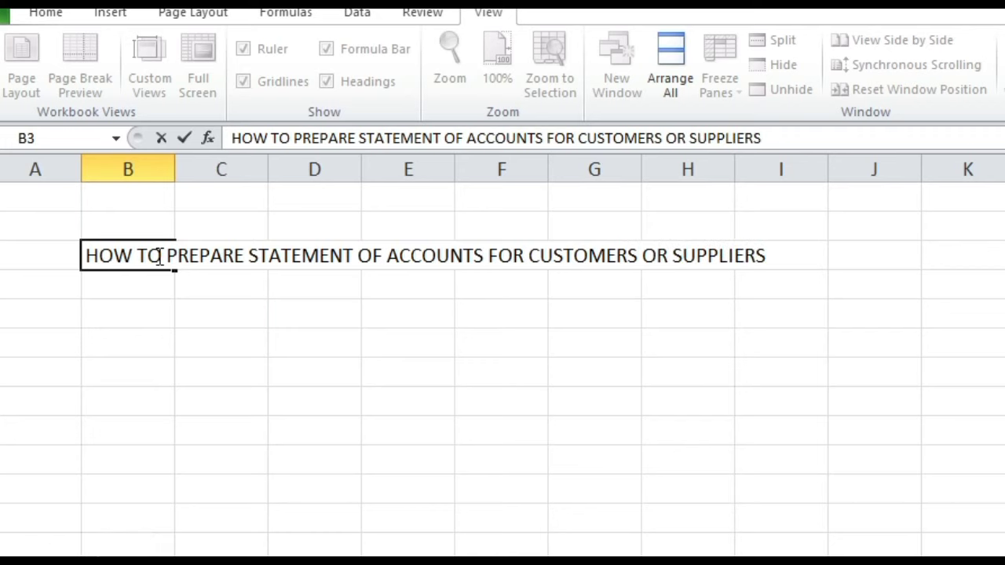
type(".")
key("Return")
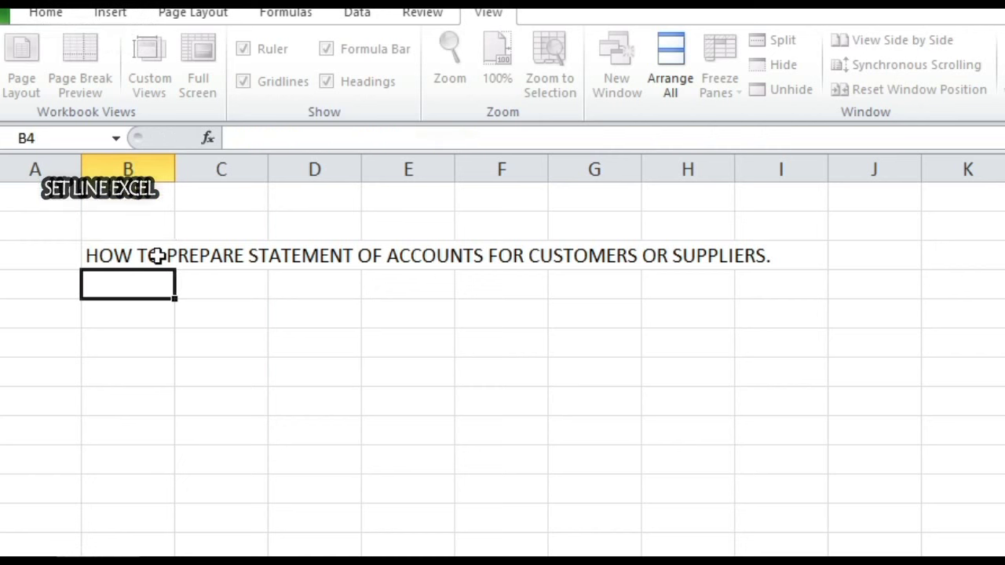
Step: Make the B3:I3 title bold and raise its font size from 11 to 14
left_click_drag(157, 256, 746, 258)
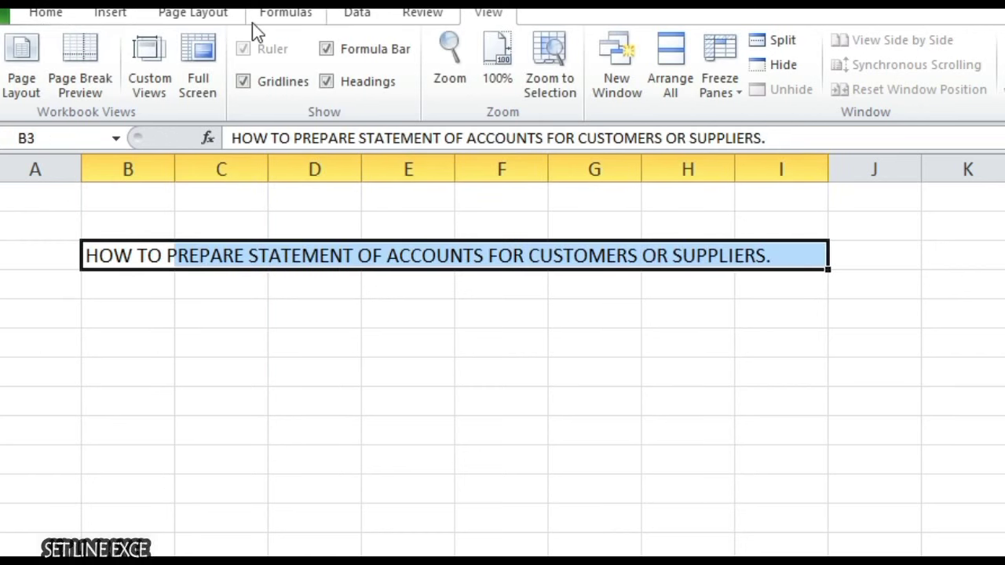
left_click(45, 16)
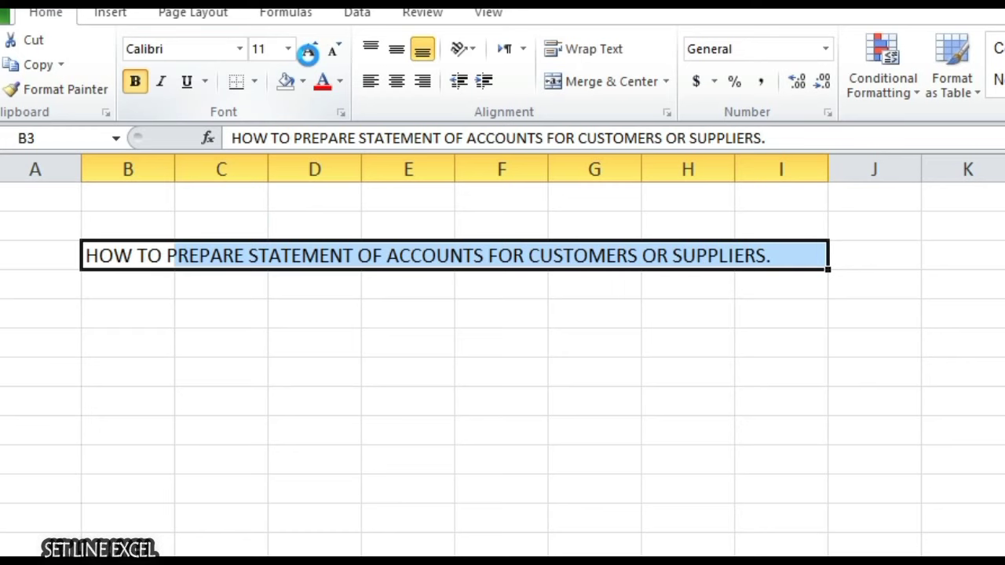
left_click(307, 53)
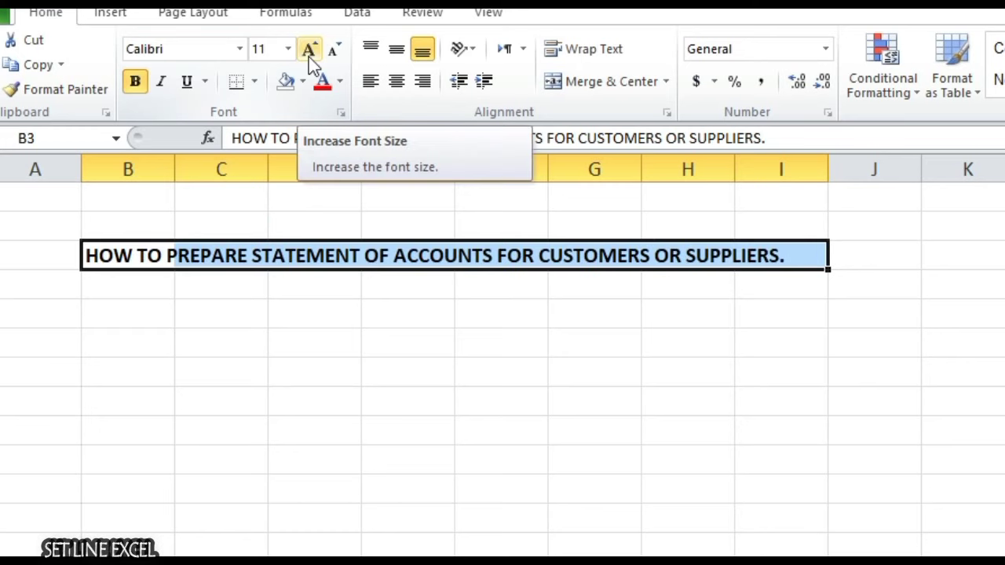
left_click(308, 53)
left_click(308, 53)
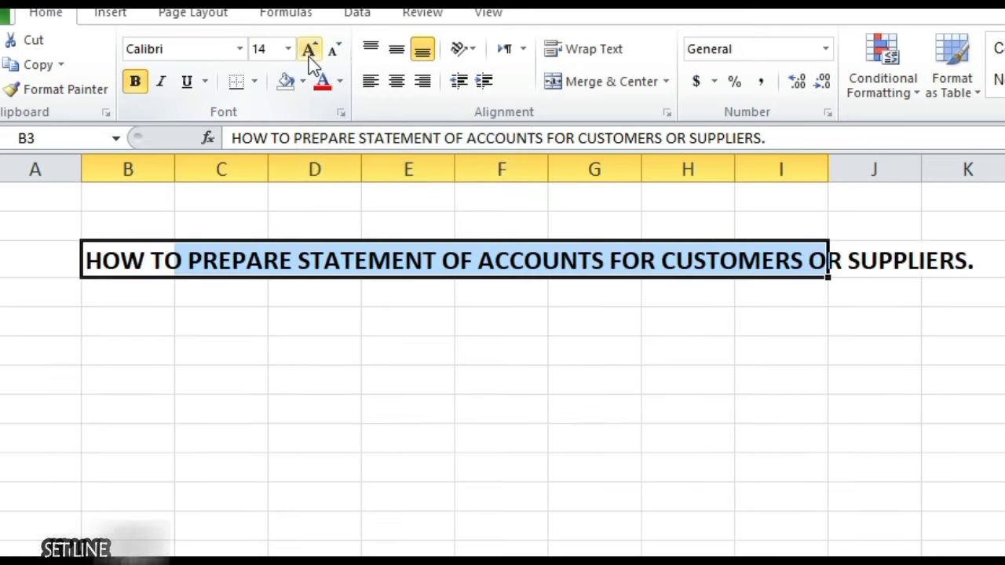
left_click(609, 448)
left_click(127, 356)
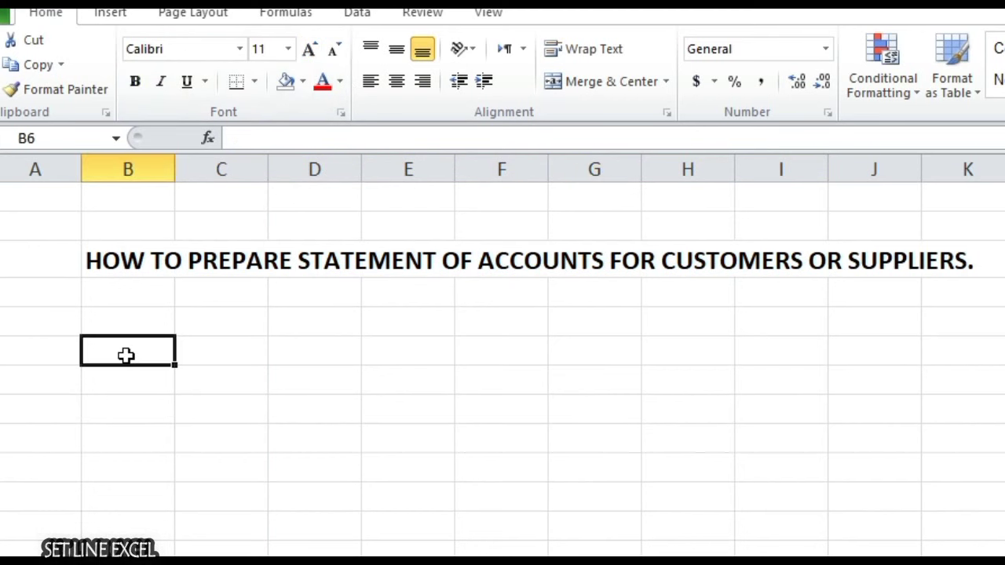
Step: Enter the headings Date in B6 and Po No in C6
type("D")
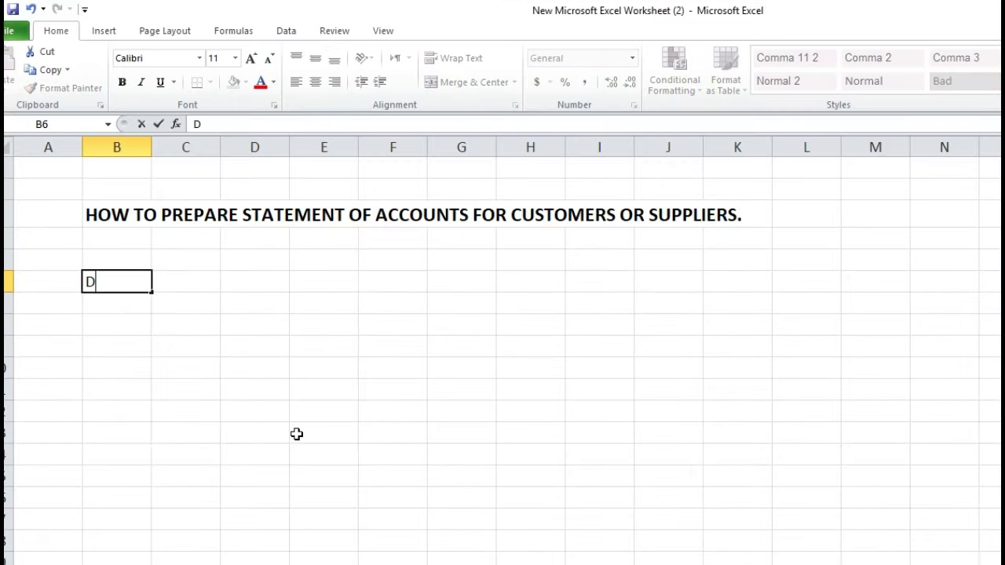
type("ate")
key("Tab")
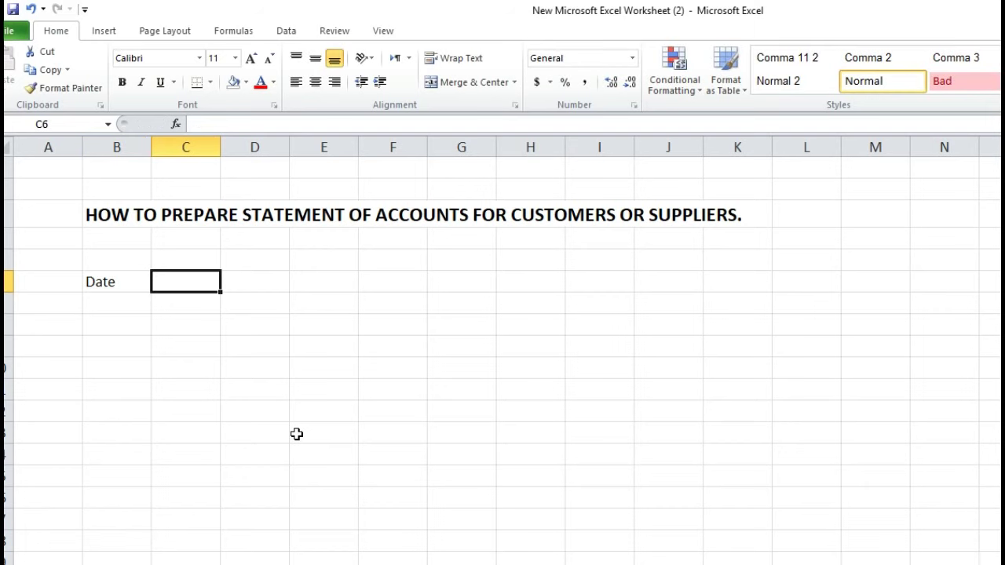
type("p")
key("BackSpace")
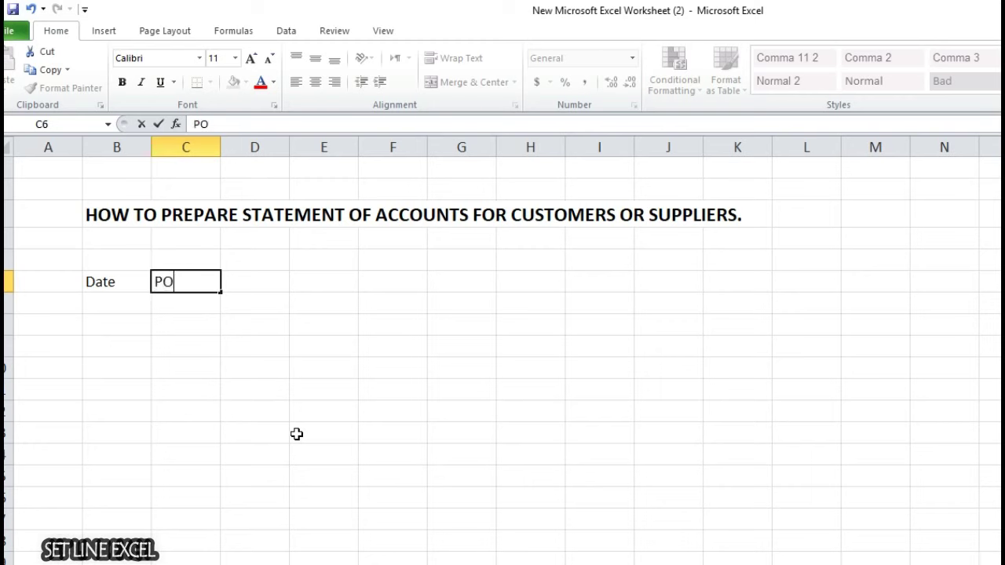
key("BackSpace")
key("BackSpace")
key("BackSpace")
key("BackSpace")
type("o n")
key("BackSpace")
type("no")
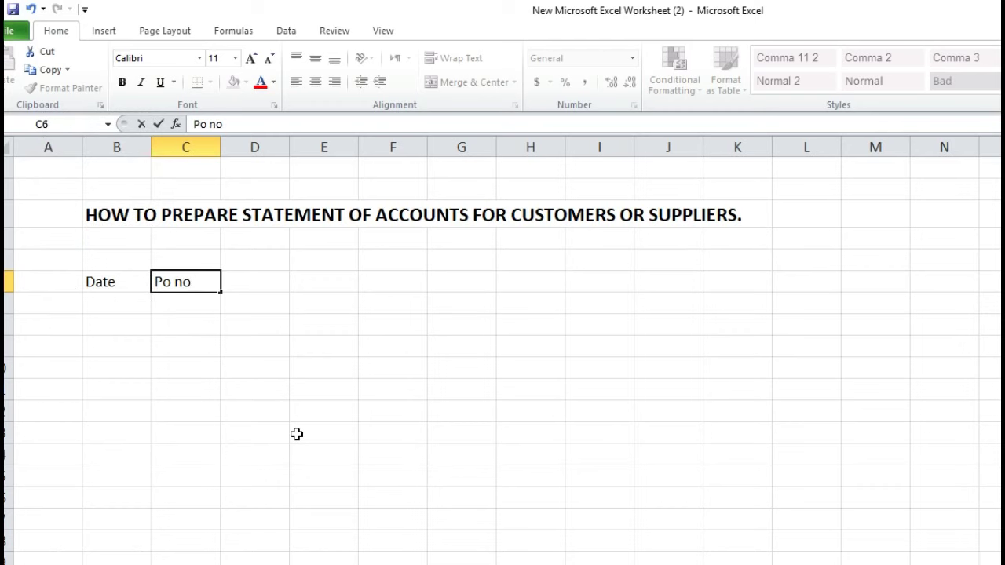
key("BackSpace")
key("BackSpace")
type("\\")
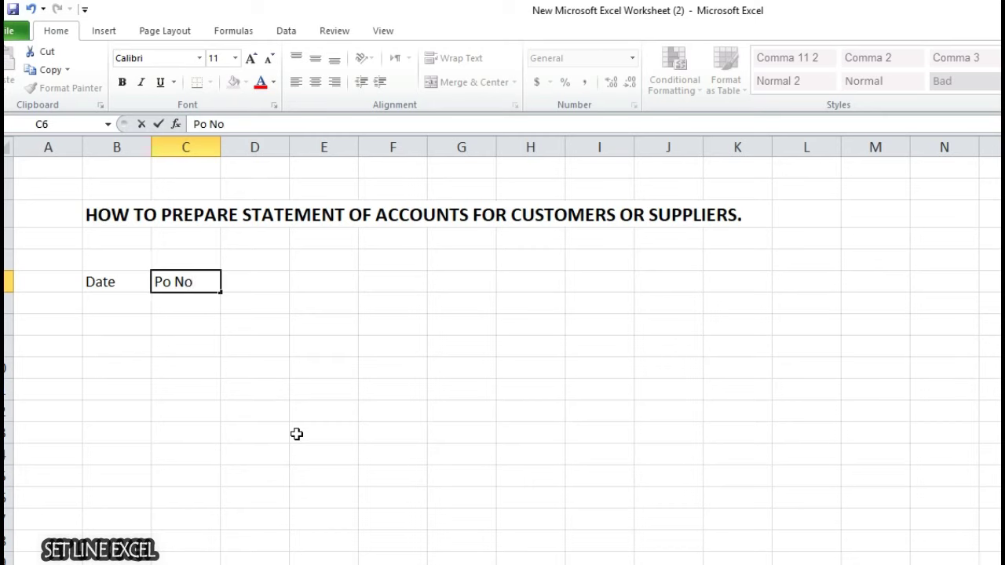
key("Tab")
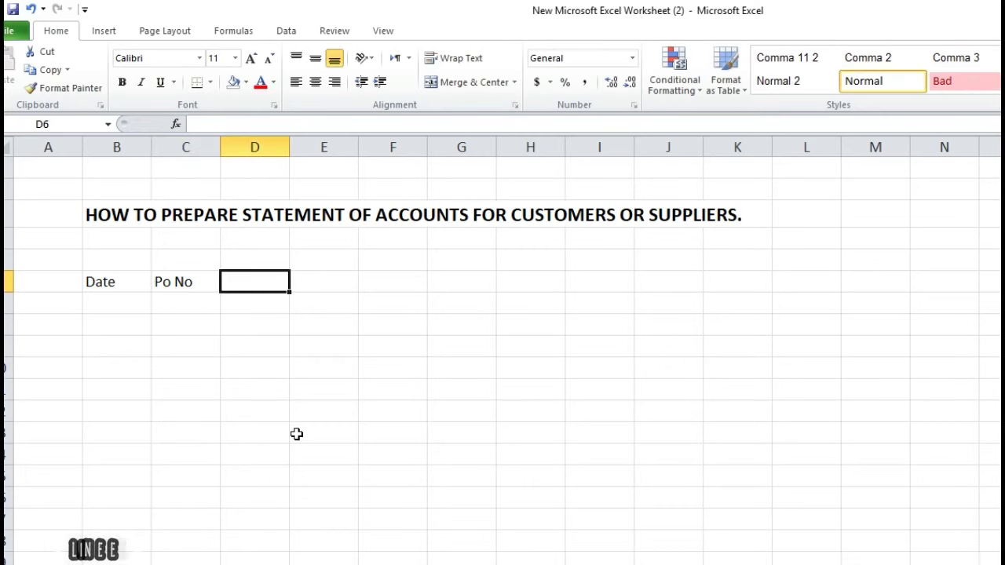
Step: Enter the headings Address, Debit, Credit, Balance and Remarks in D6:H6
type("Address")
key("Tab")
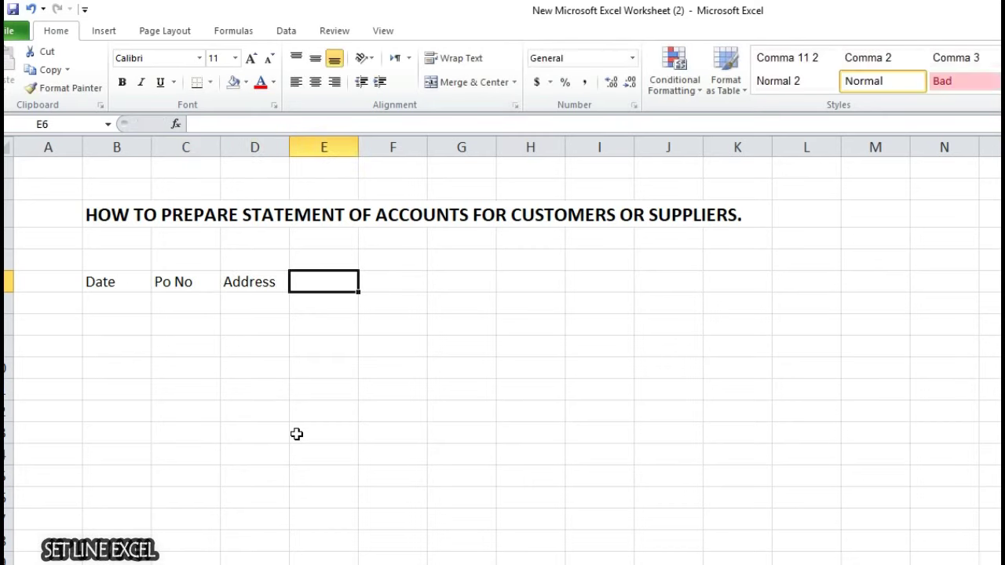
type("D")
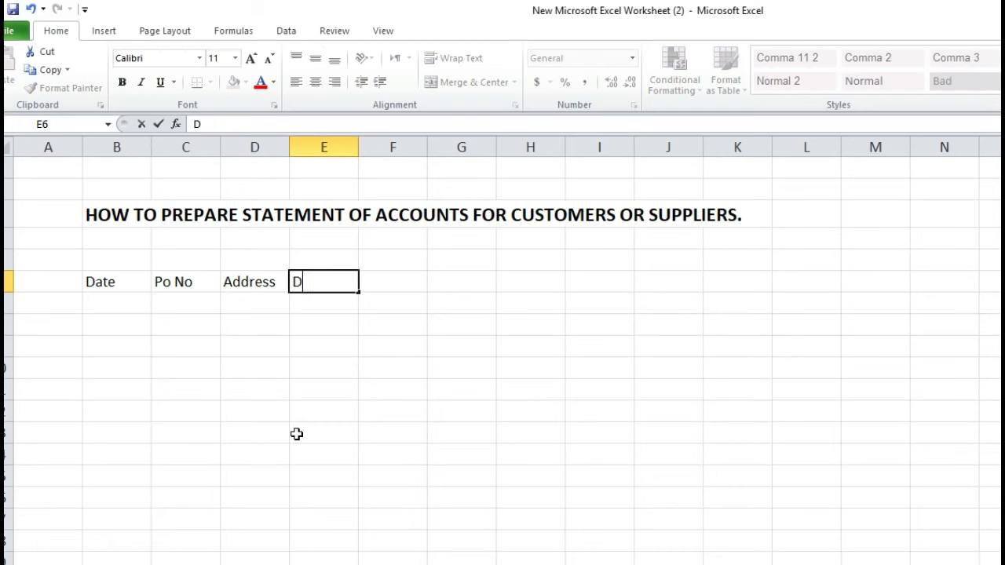
type("ebit")
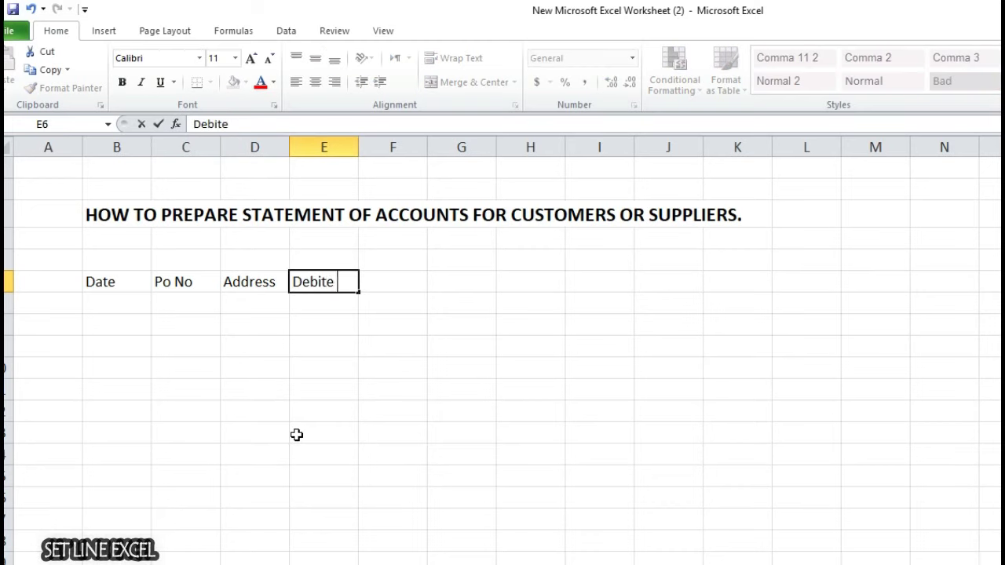
key("Tab")
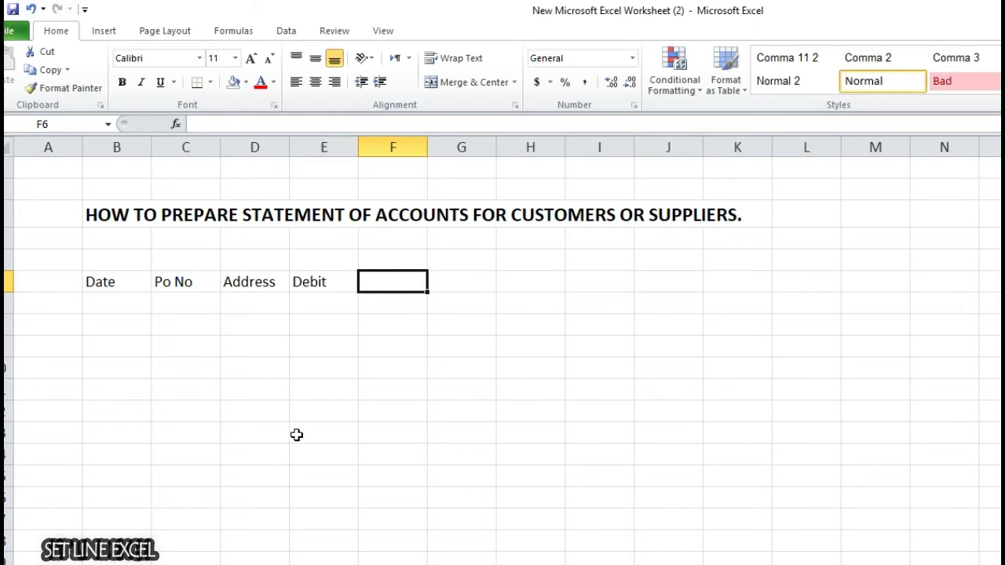
type("Credit")
key("Tab")
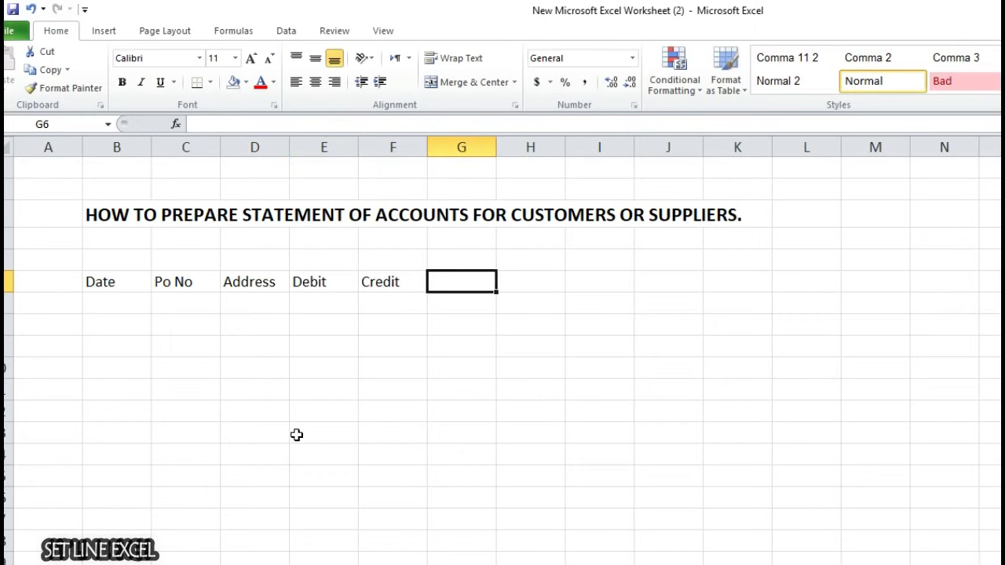
type("Balance")
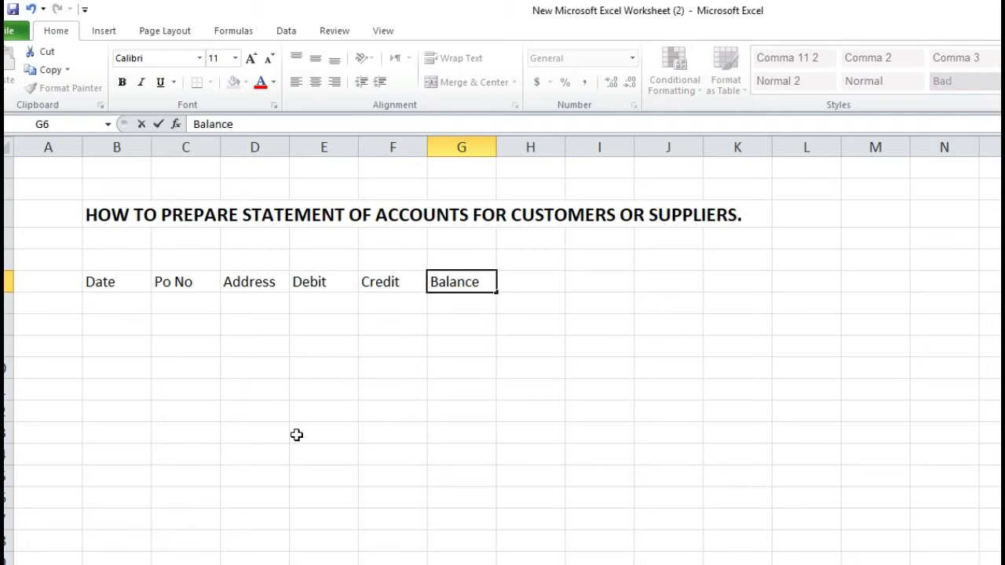
key("Tab")
type("Re")
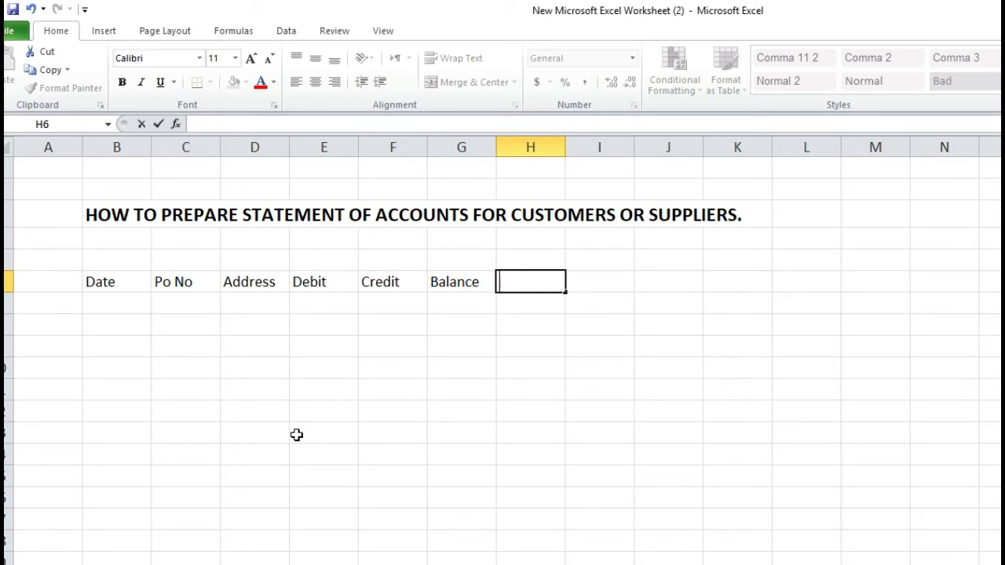
type("D")
key("BackSpace")
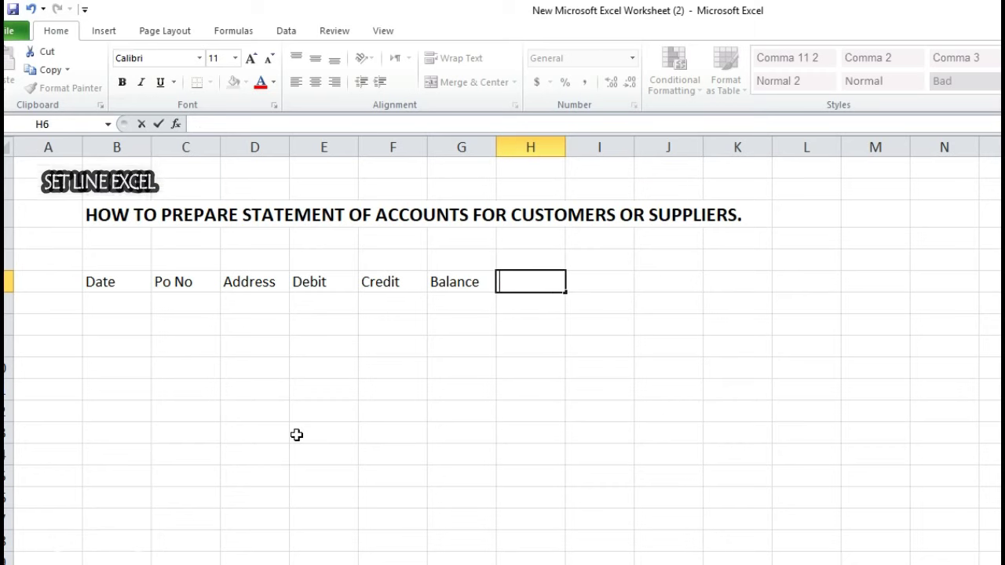
type("Remarks\\")
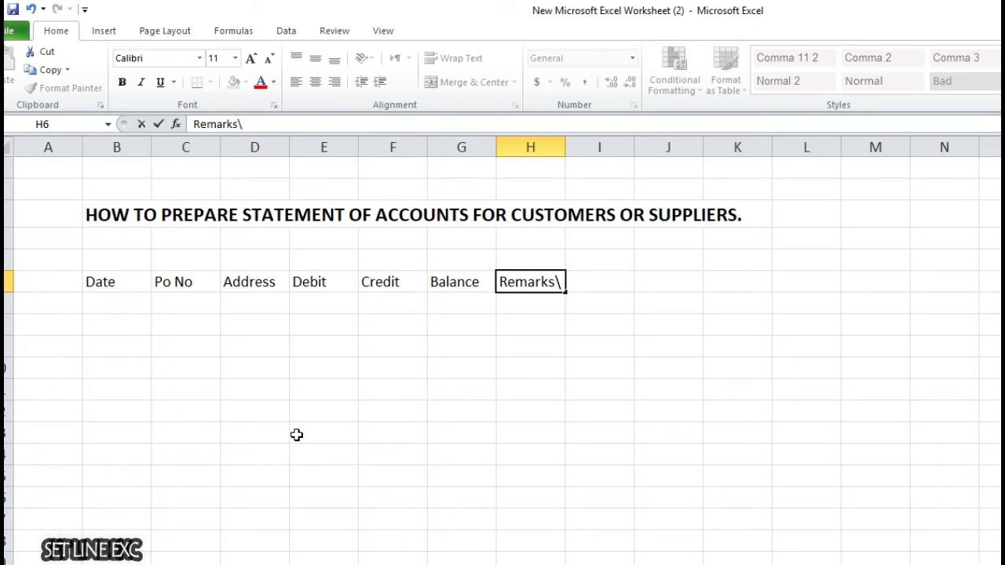
key("Return")
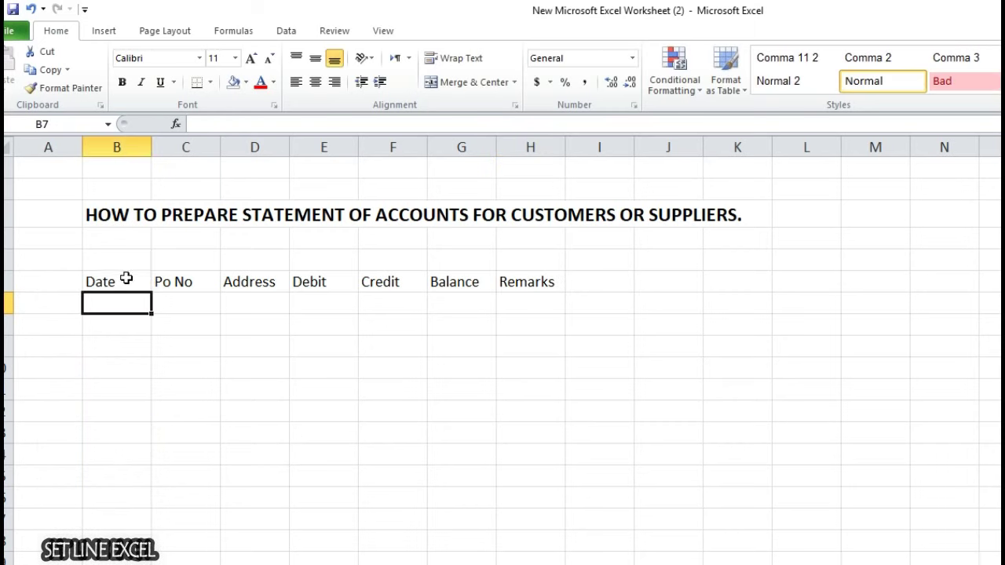
Step: Give B6:H6 all borders with bold, centred text, and narrow column A
left_click_drag(125, 278, 535, 284)
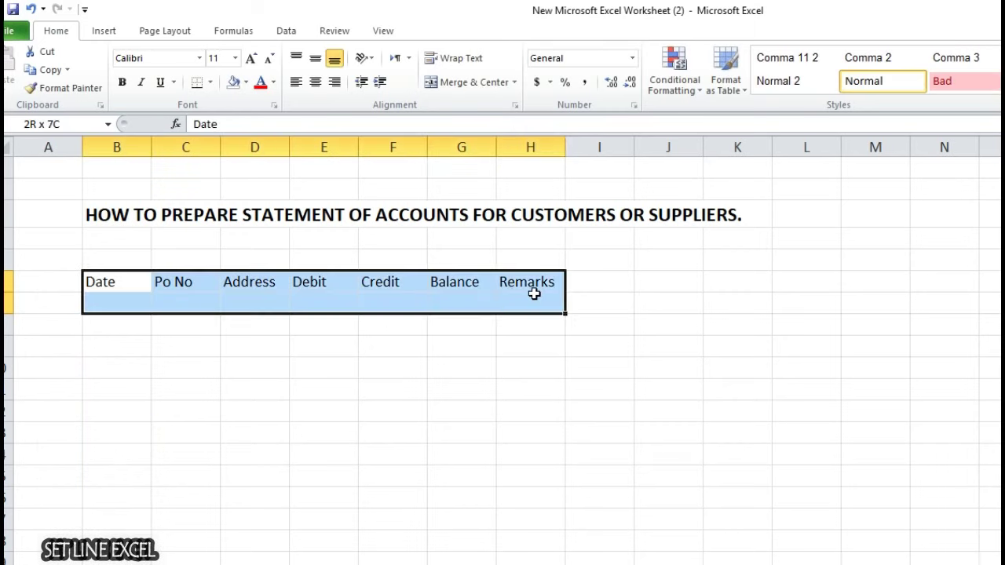
left_click(213, 81)
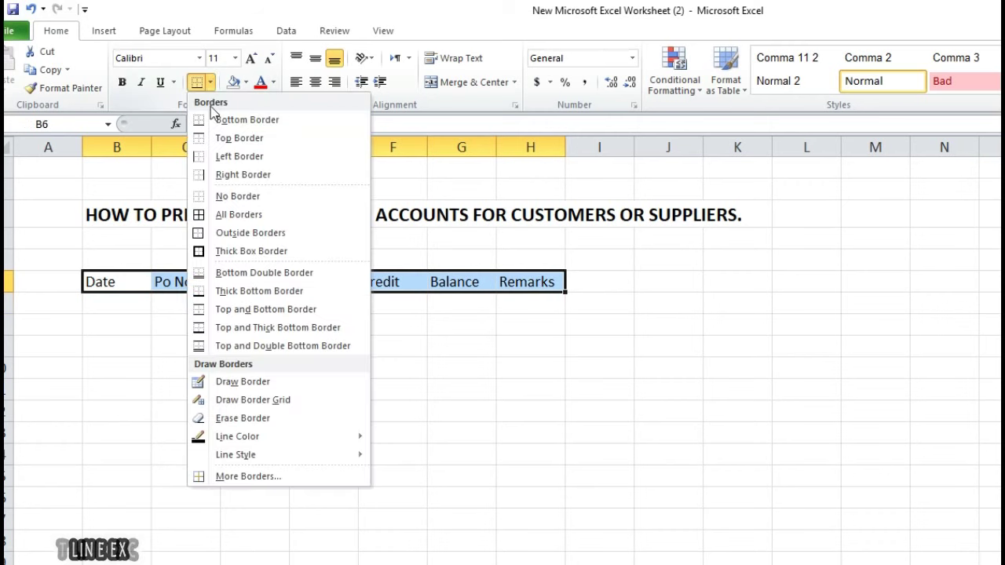
left_click(196, 214)
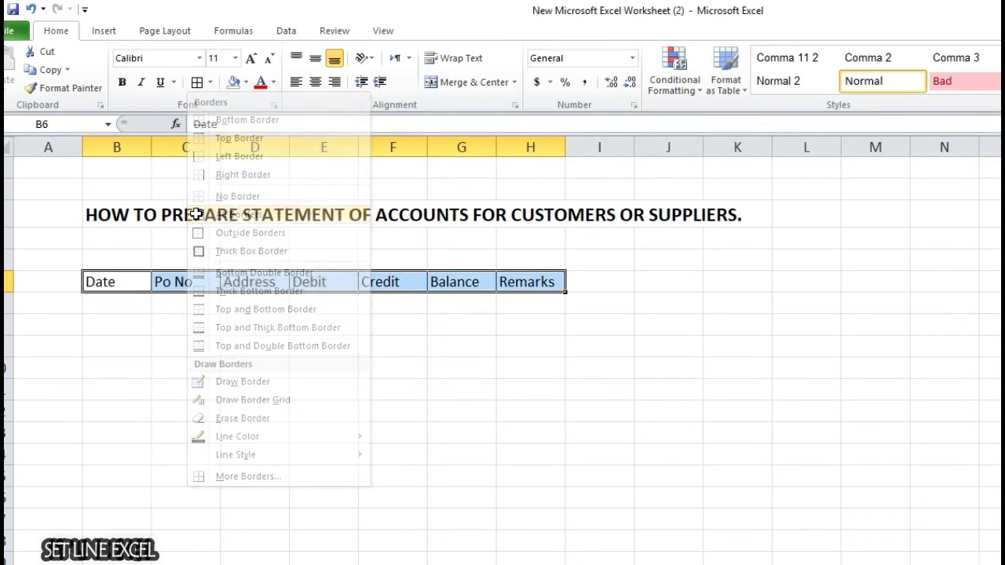
left_click(315, 82)
left_click(121, 81)
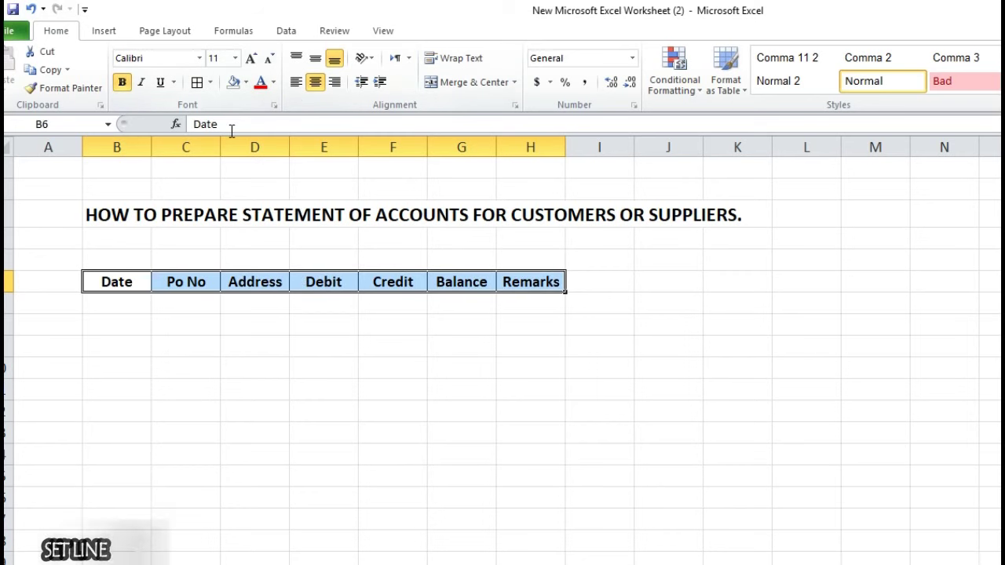
mouse_move(79, 143)
left_mouse_down()
mouse_move(44, 144)
mouse_move(479, 149)
left_mouse_up()
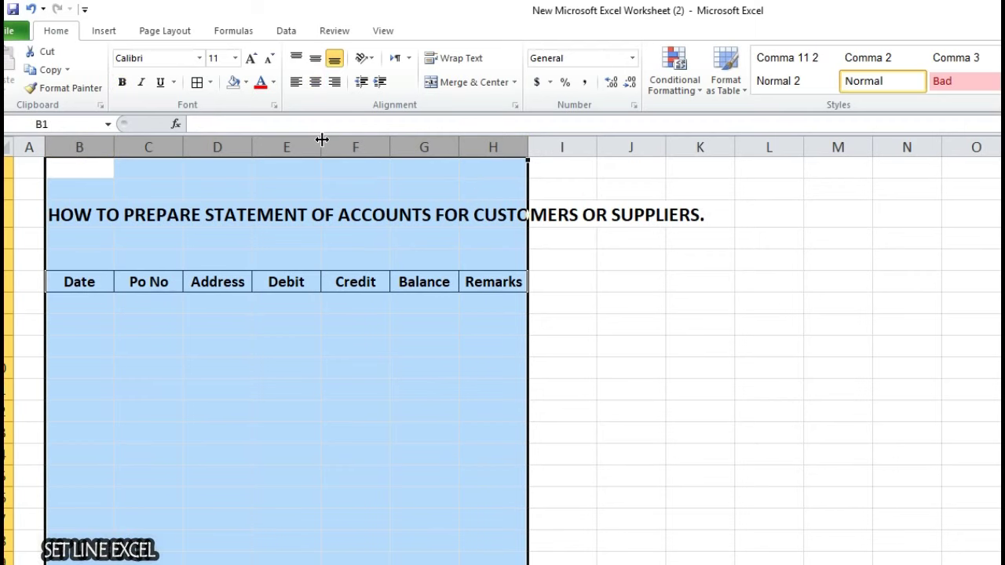
Step: Widen columns B–H and apply All Borders to B6:H16, adding ten empty rows
left_click_drag(322, 139, 352, 141)
left_click(441, 463)
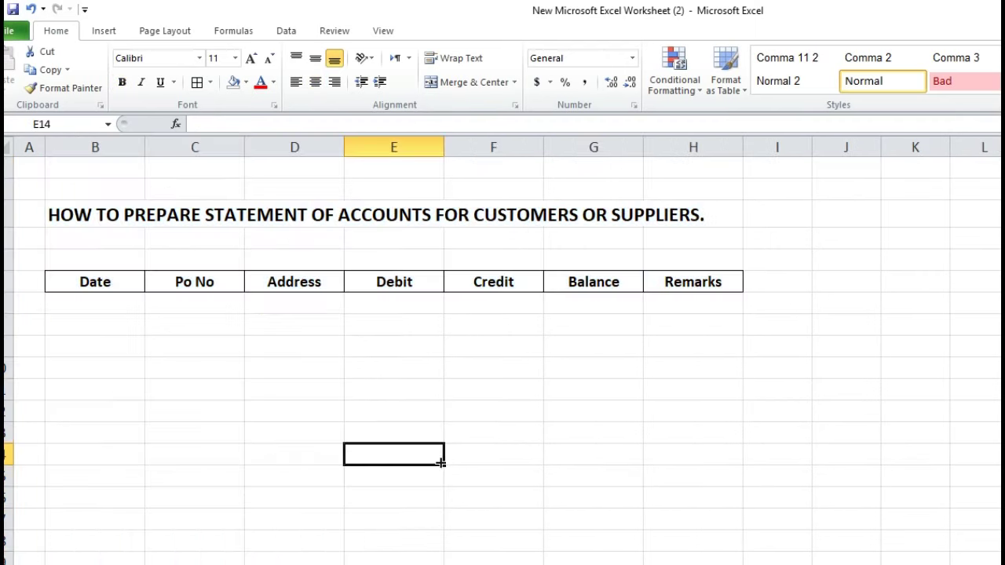
left_click_drag(92, 285, 699, 498)
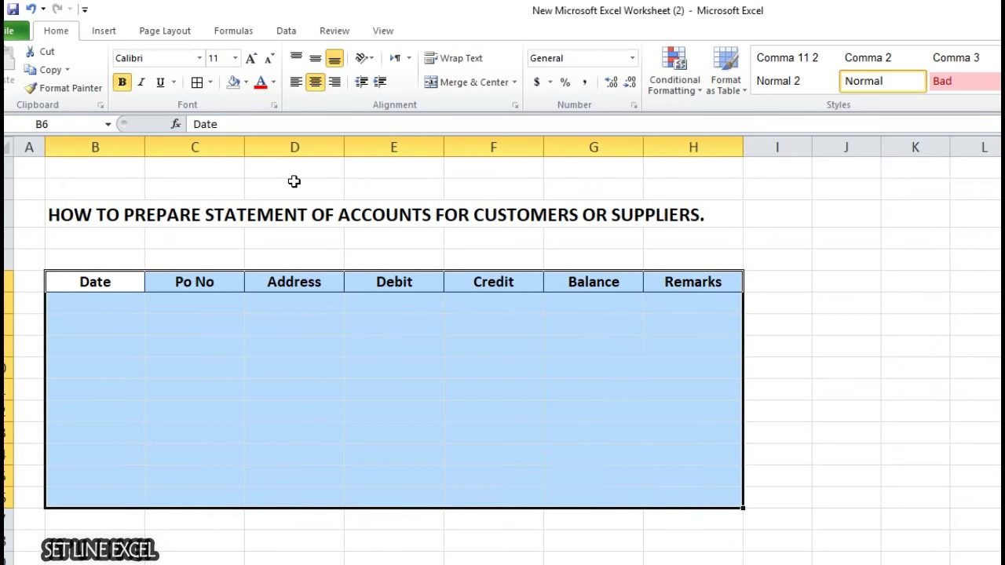
left_click(197, 83)
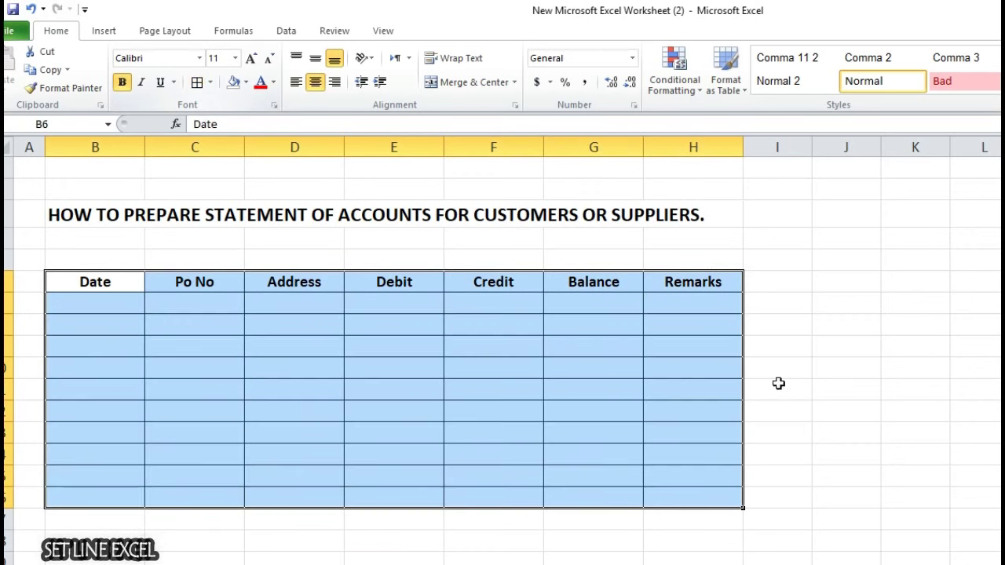
left_click(915, 406)
left_click(123, 305)
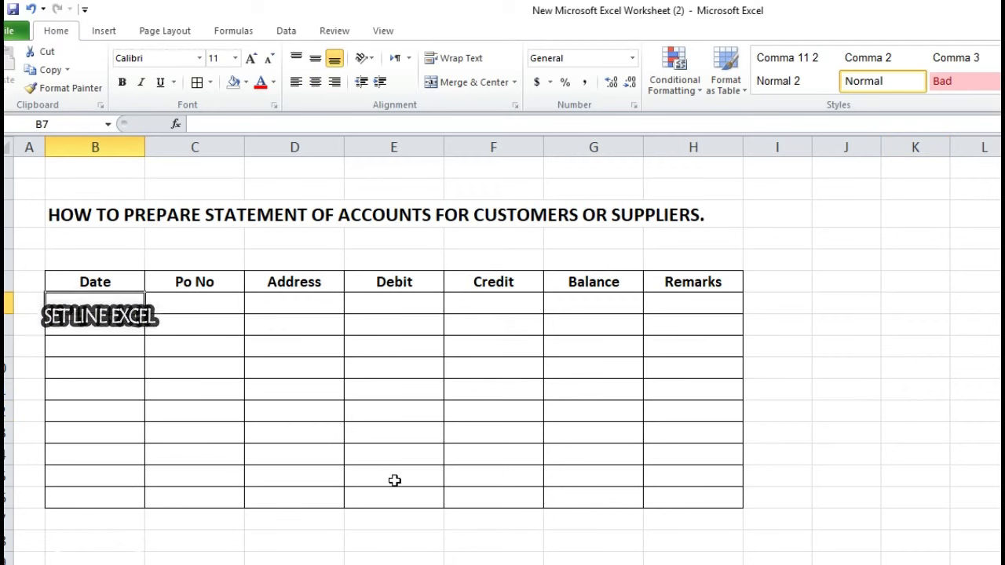
Step: Enter 18-01-19 in B8 and 23-01-19 in B9, then centre both dates
key("Down")
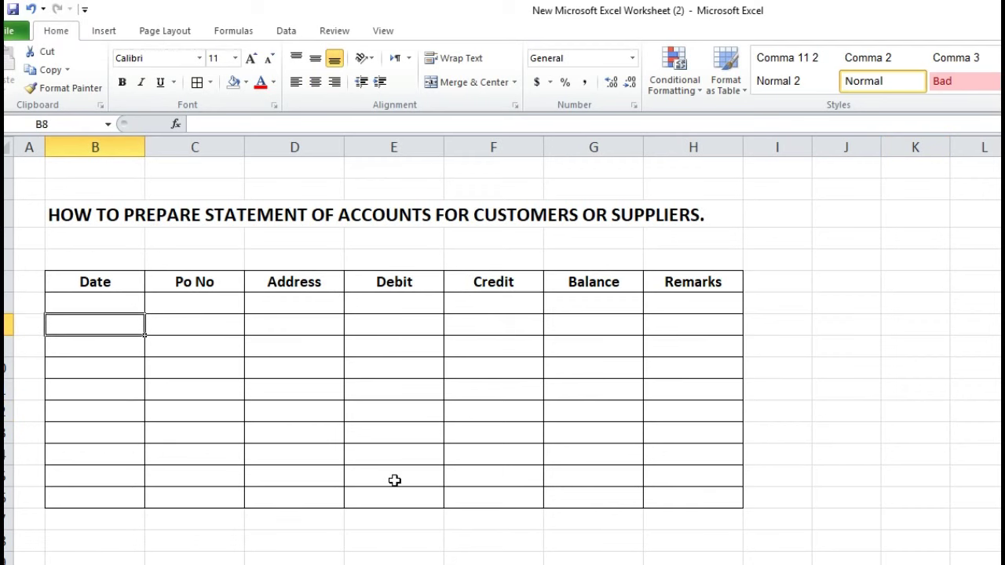
type("18")
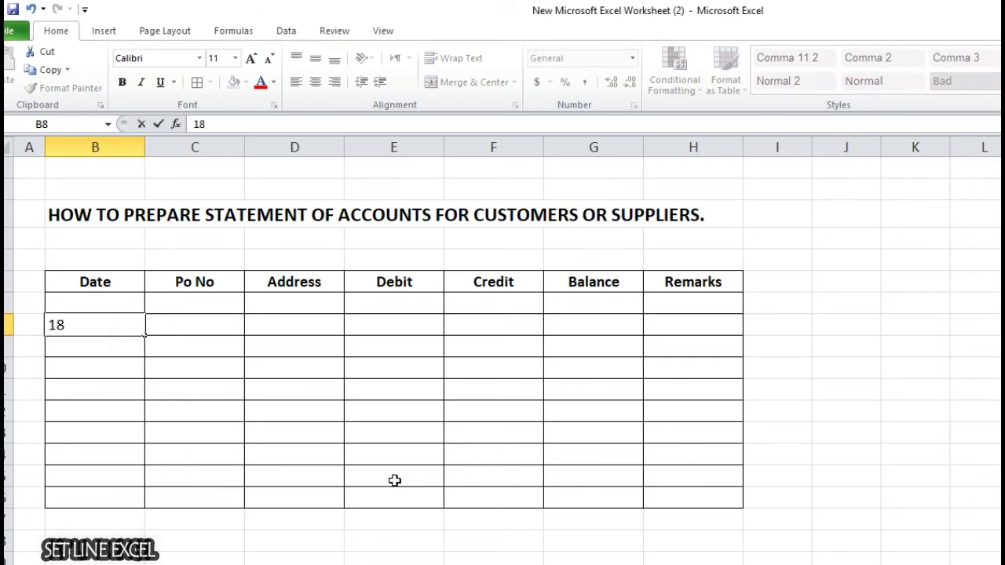
type("-01-19")
key("Return")
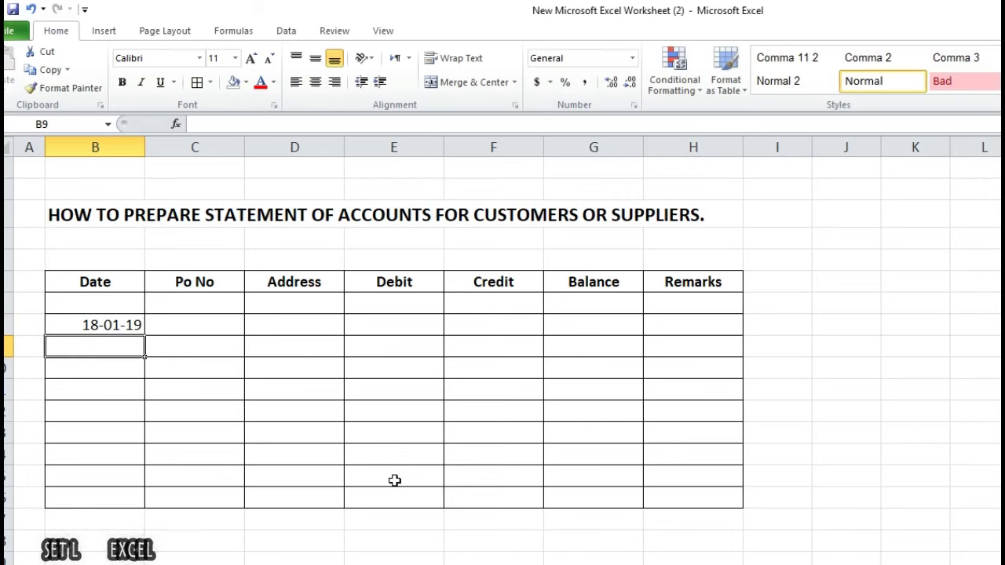
type("23-01")
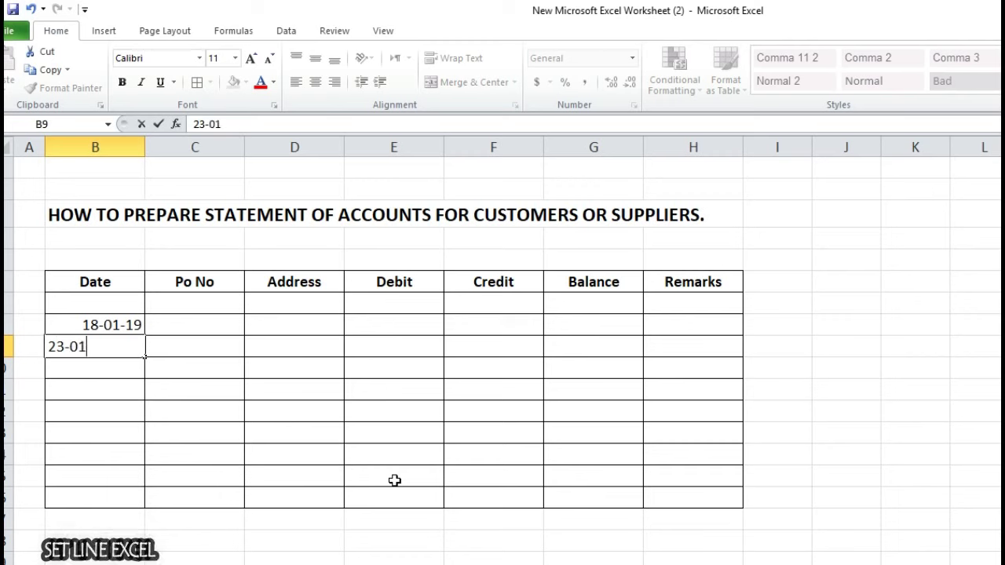
type("-19")
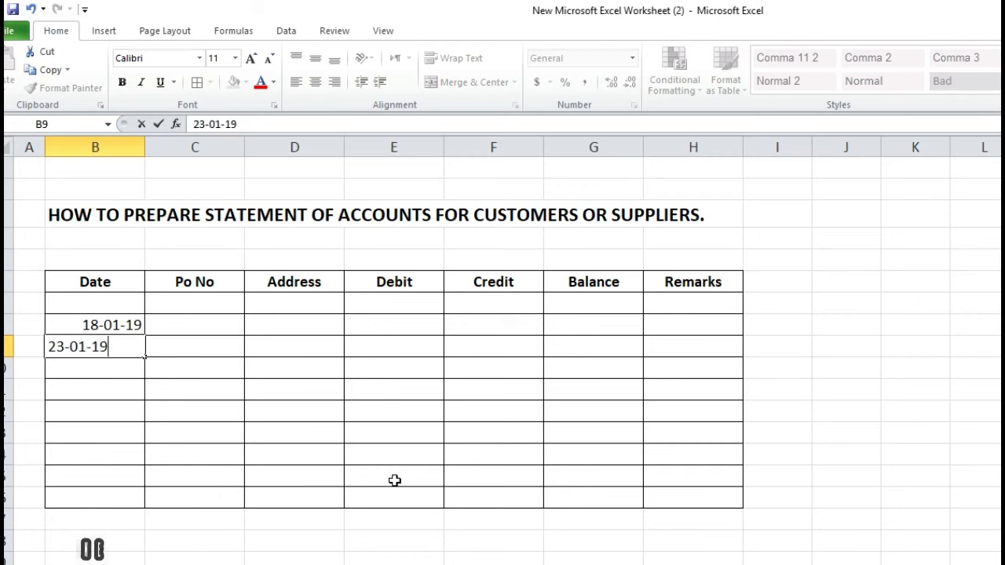
key("Return")
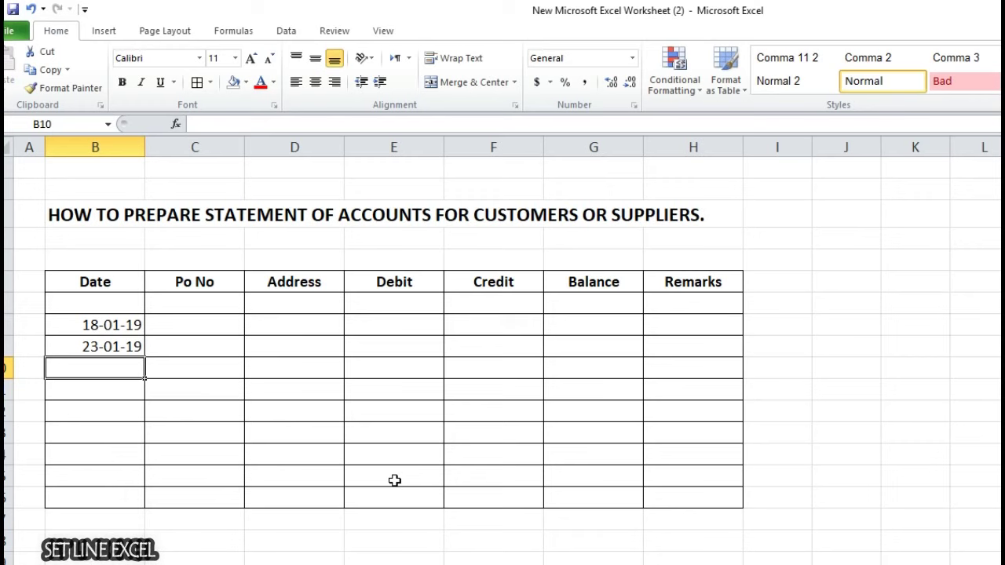
left_click_drag(99, 325, 100, 346)
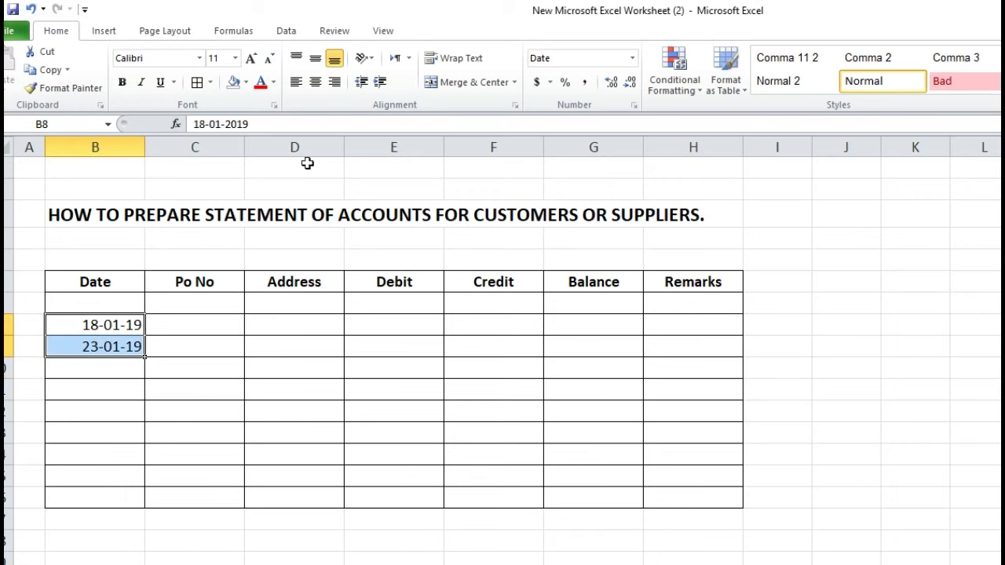
left_click(315, 82)
left_click(287, 459)
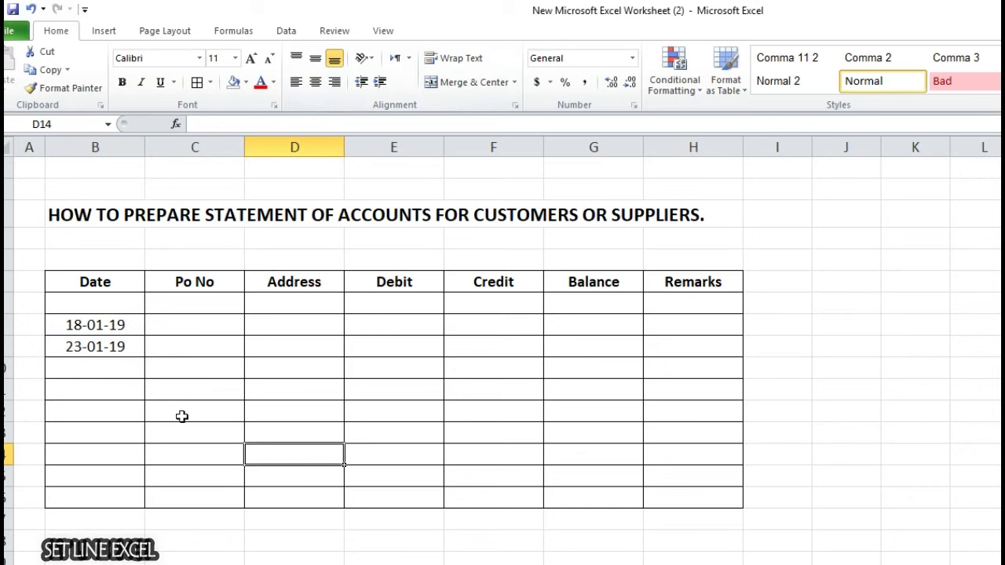
Step: Enter 2340000 and 347256 in C8:C9 and centre column C
left_click(181, 327)
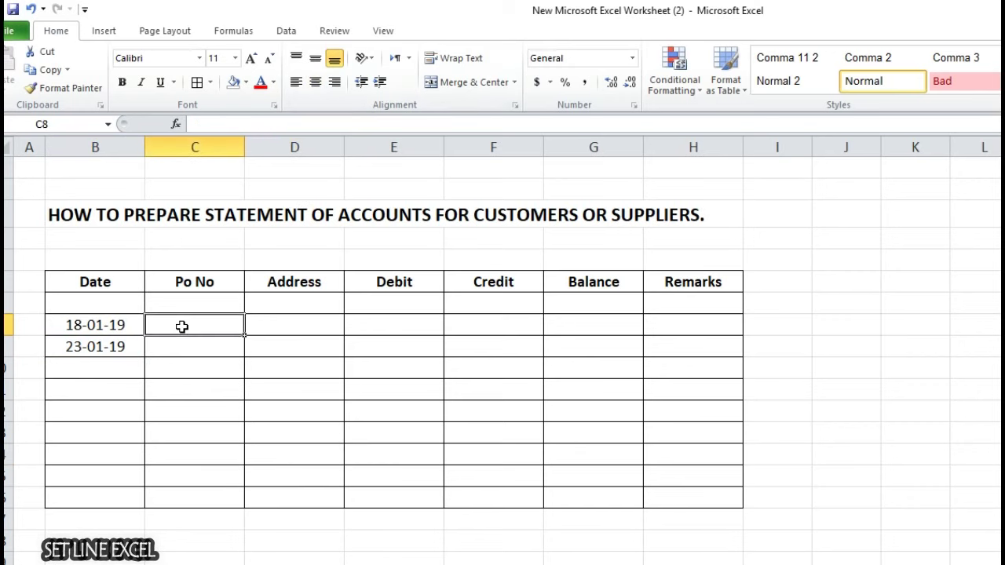
type("2340000")
key("Return")
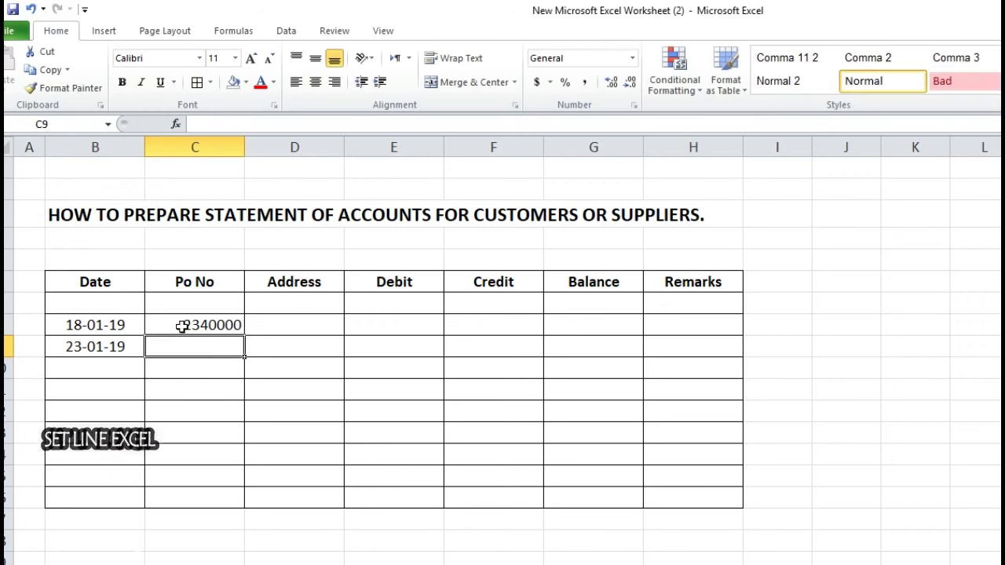
type("34")
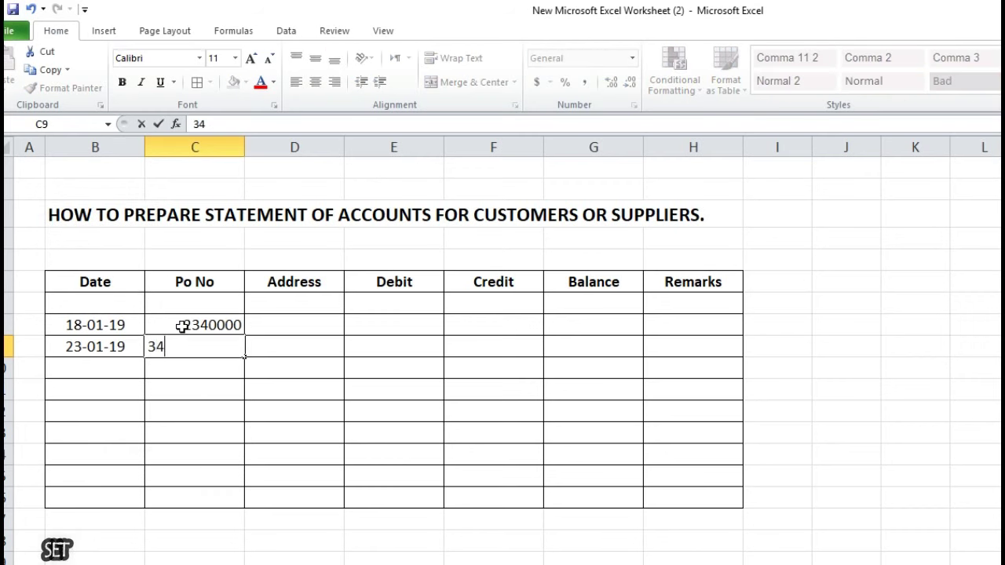
type("7256")
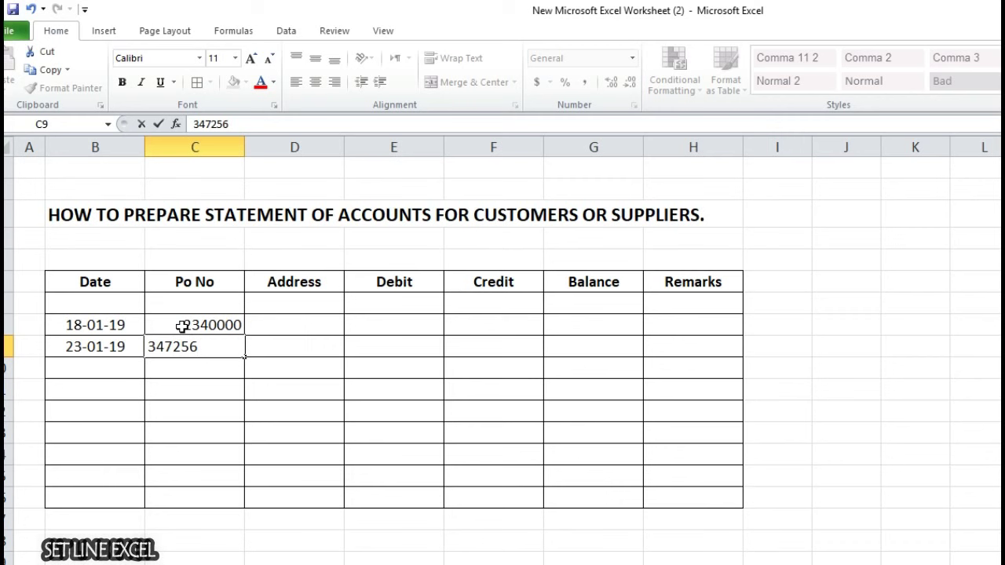
key("Return")
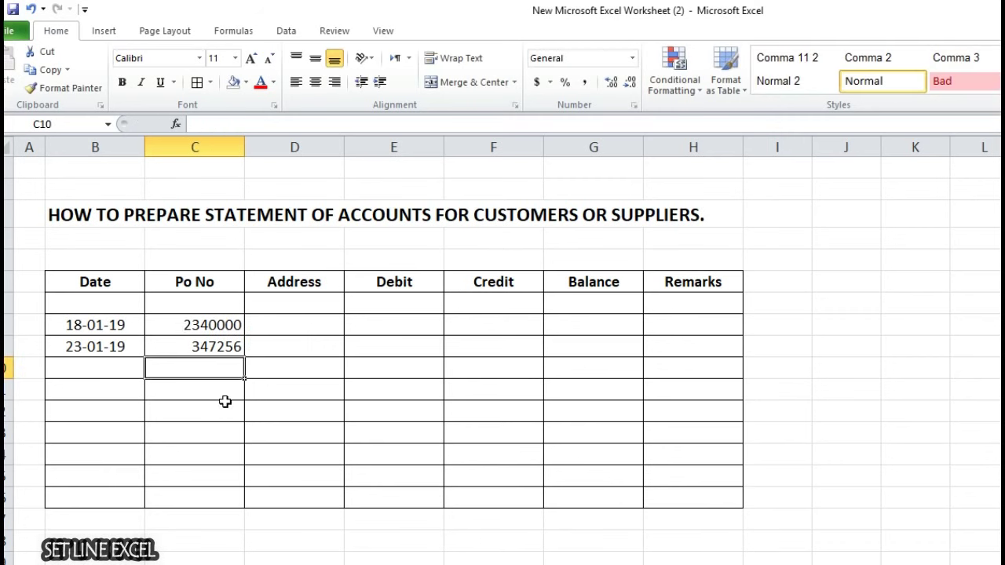
left_click(215, 322)
left_click(213, 344)
left_click(197, 146)
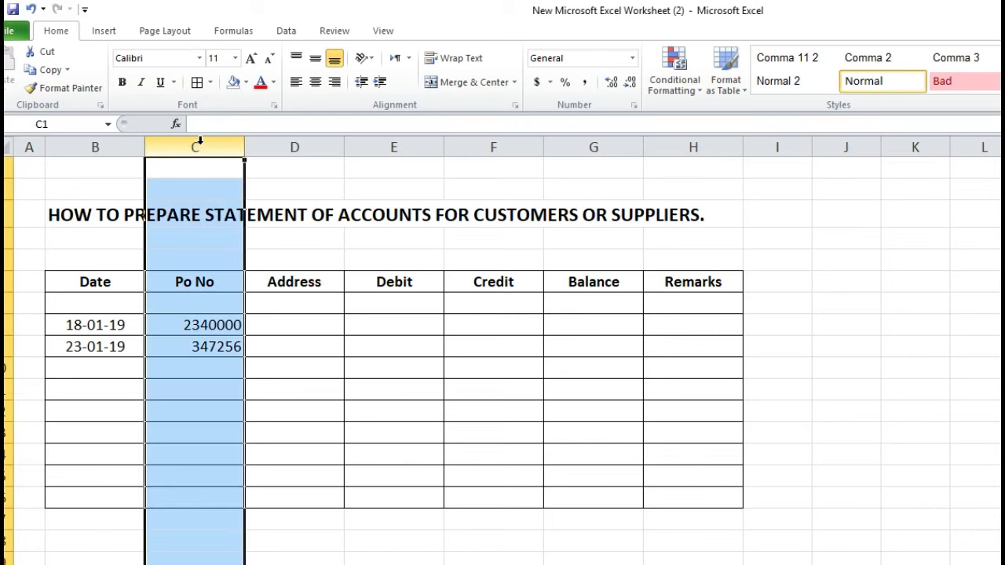
left_click(316, 84)
Step: Correct C9 to 3472560 and enter 4598233, 3457888 and 4589333 in C10:C12
left_click(230, 347)
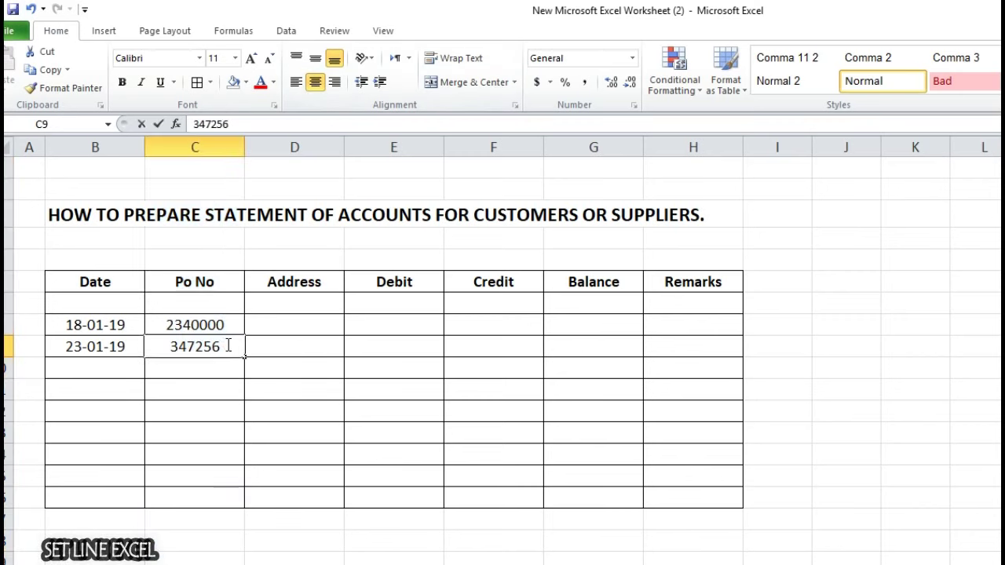
double_click(227, 346)
type("0")
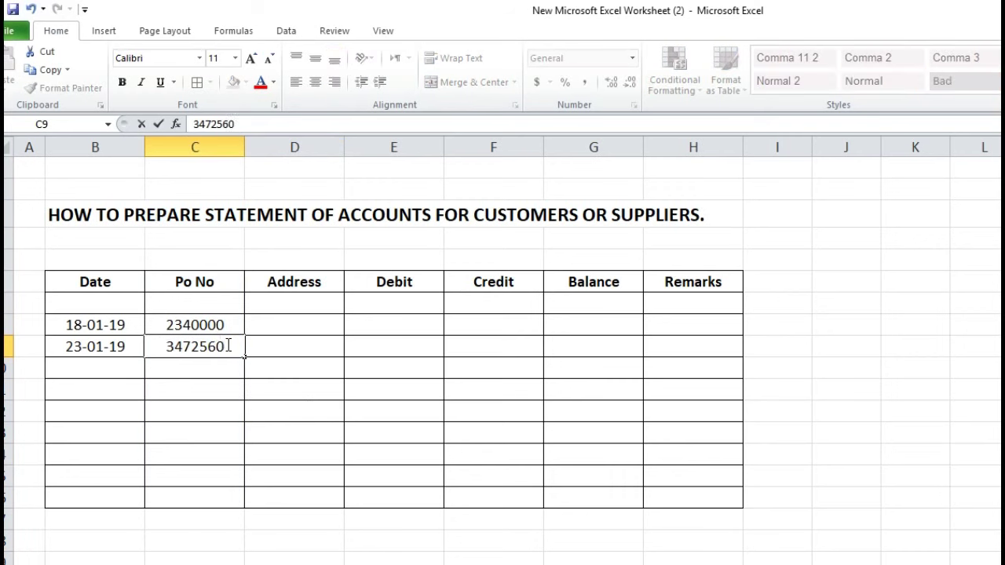
key("Return")
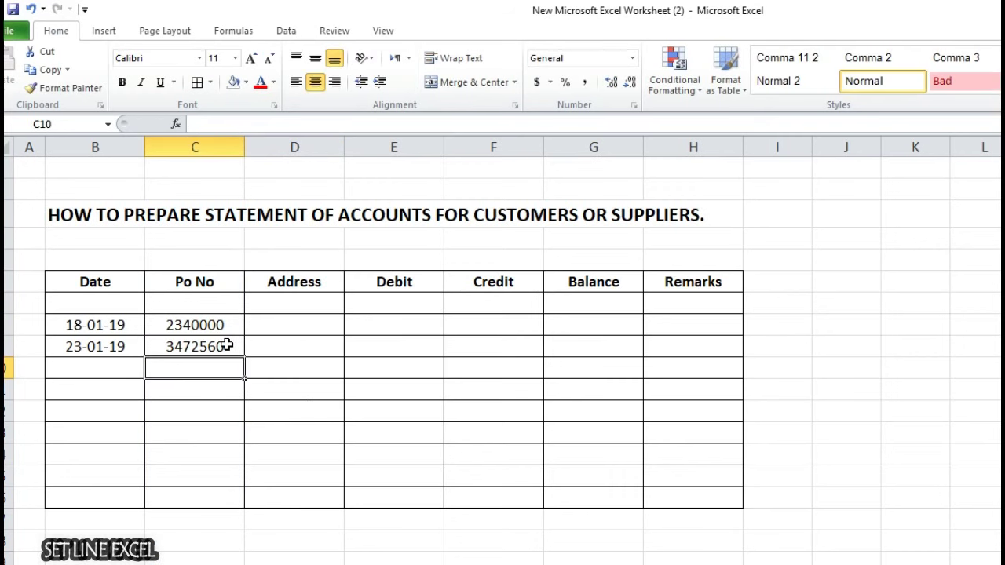
type("45")
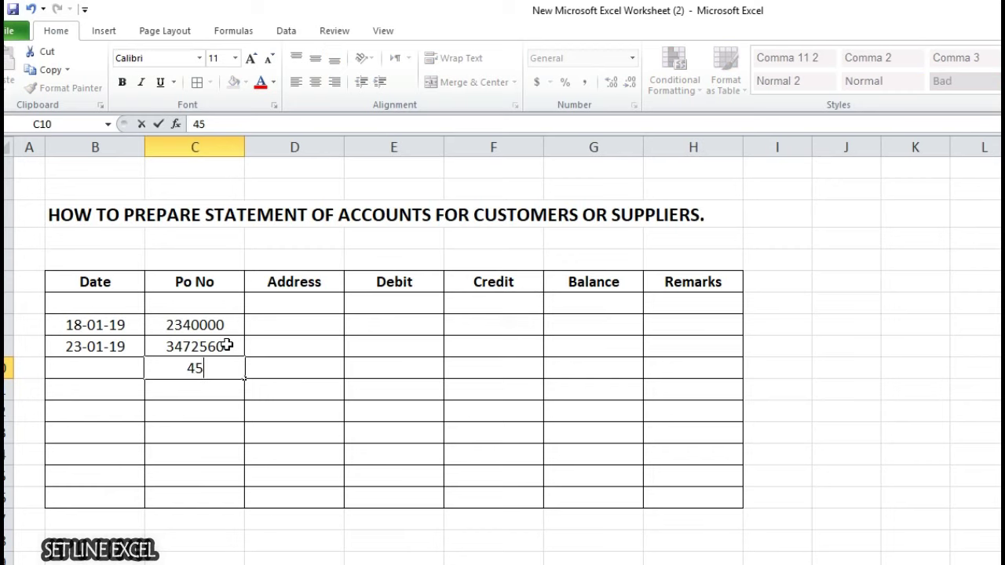
type("982333")
key("BackSpace")
key("Return")
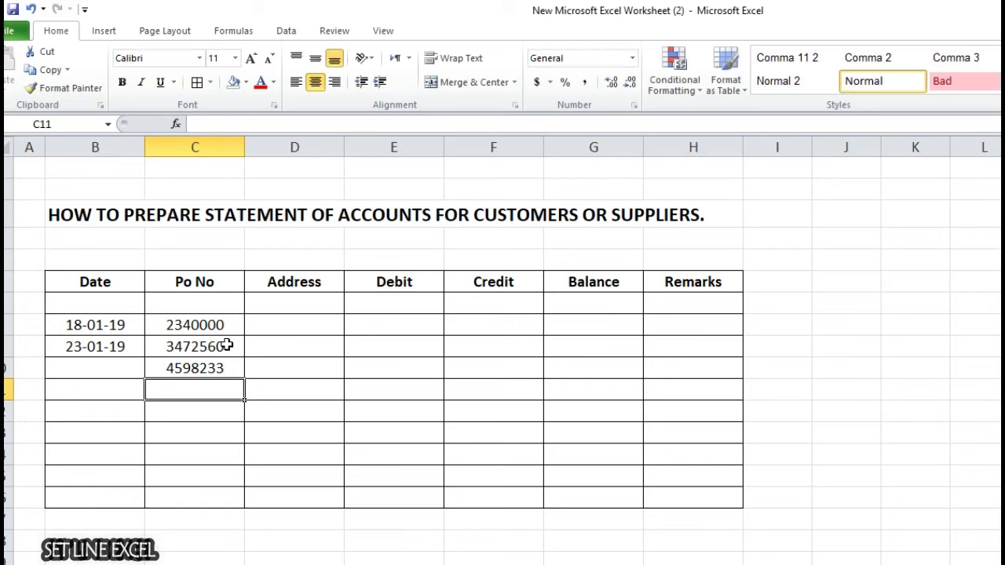
type("3457888")
key("Return")
type("4589333")
key("Return")
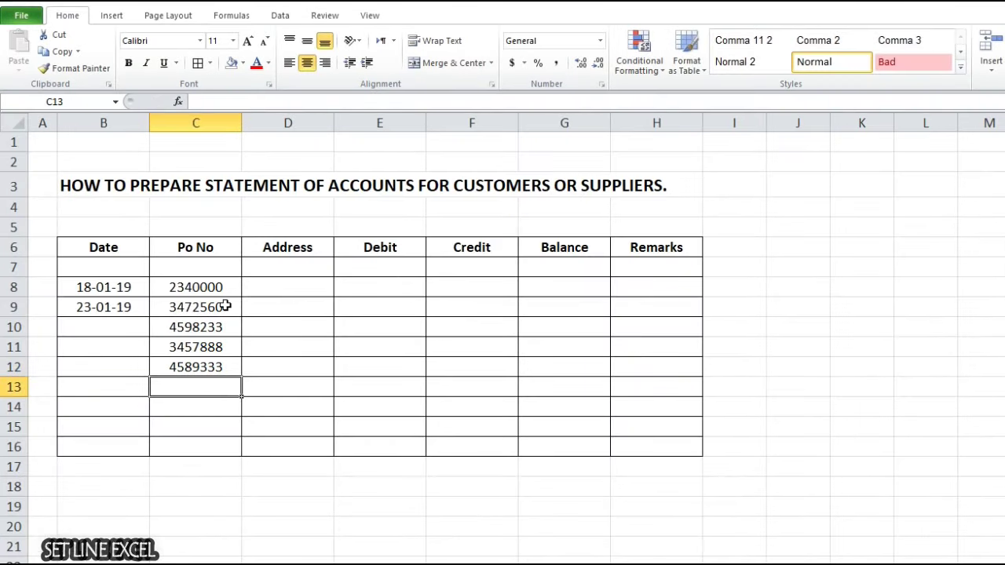
Step: Type the note 'this po number is received from the customers which is always mentioned on the pos' in C19, left-aligned at size 12
left_click(206, 503)
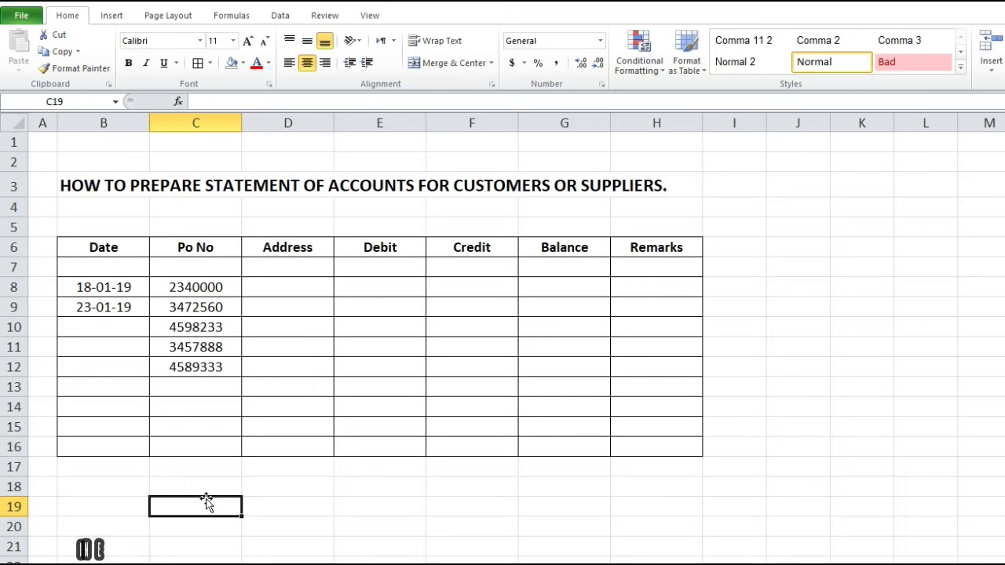
type("t")
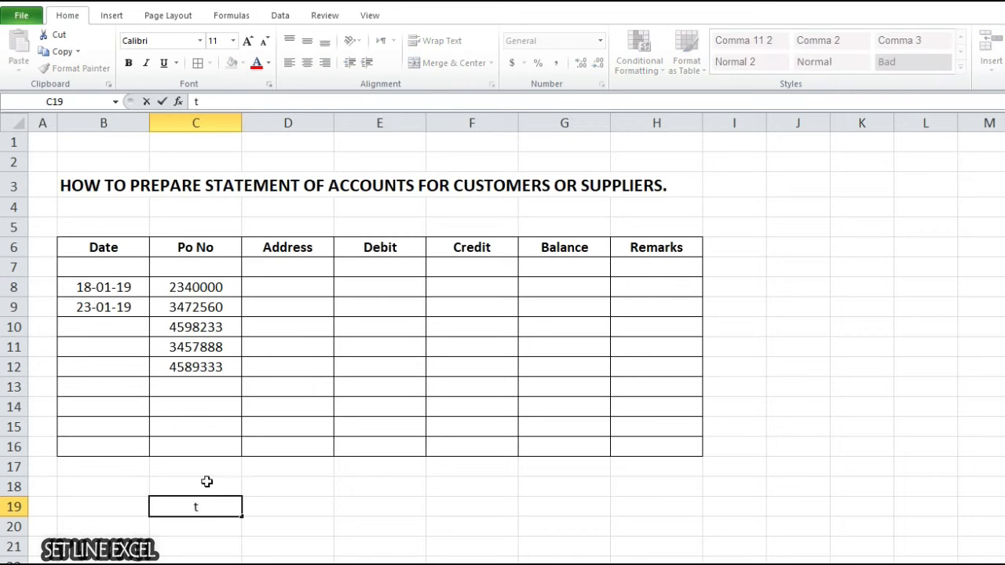
type("his p")
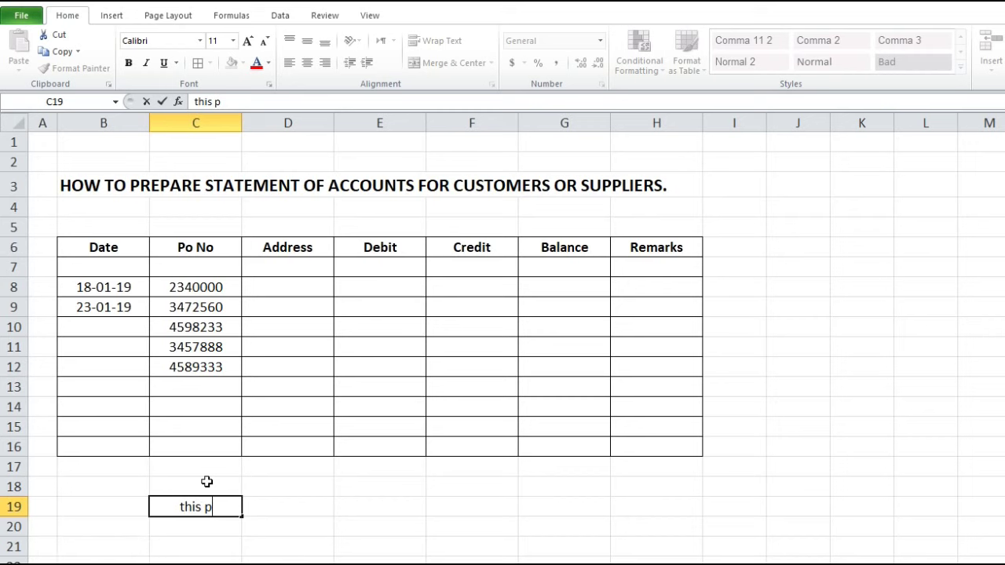
type("o number is ")
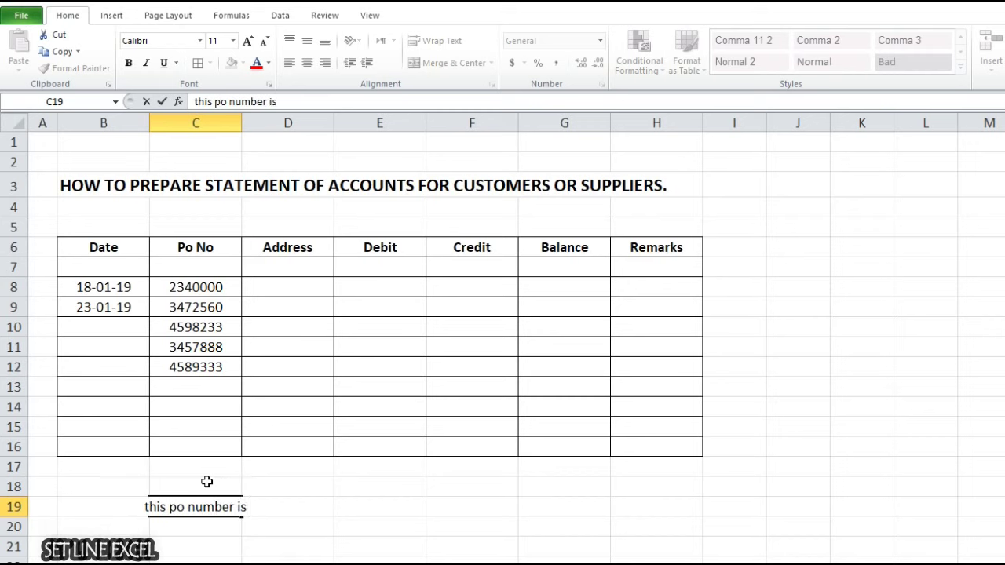
type("receive")
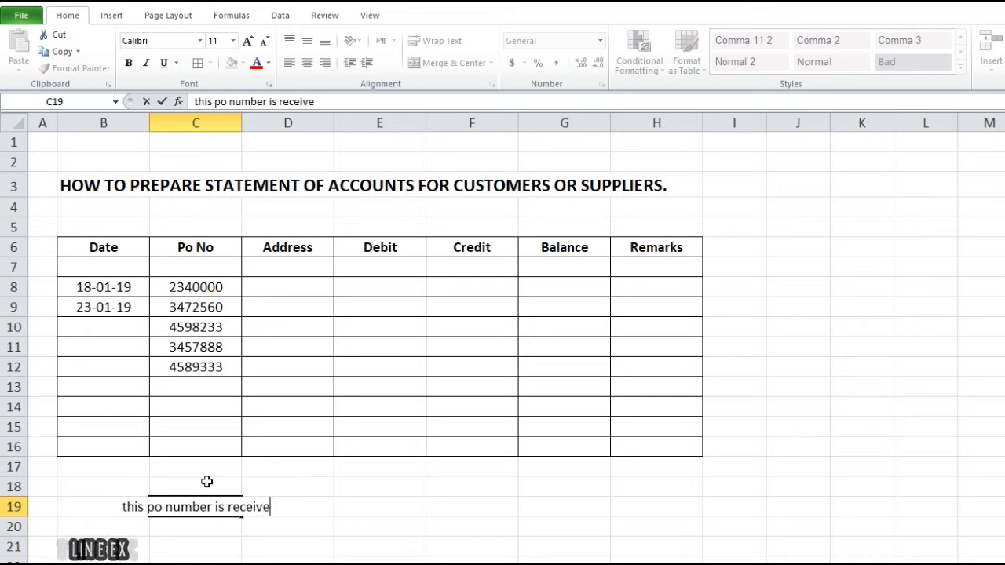
type("d from the customers which is ")
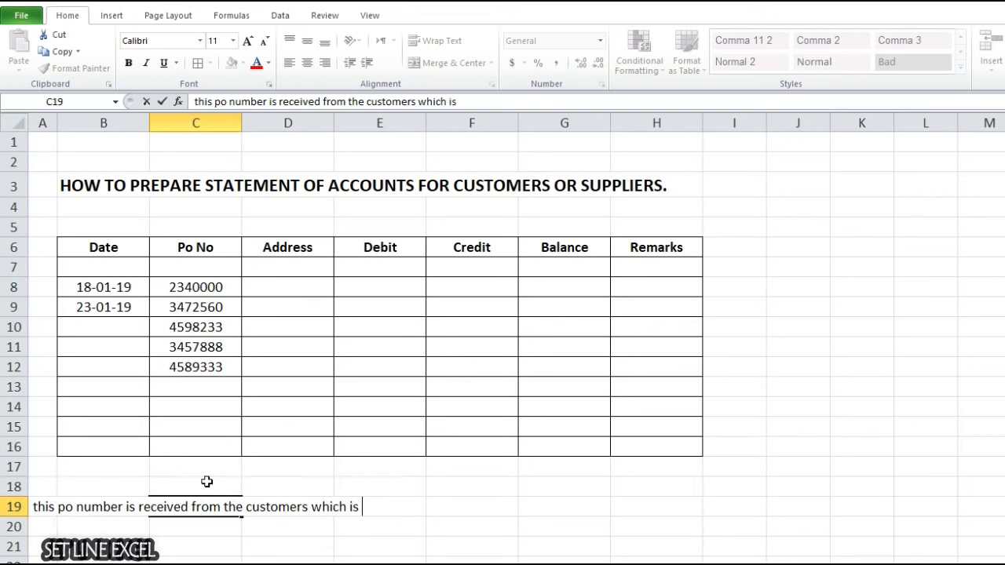
type("always m")
type("ntioned on the pos\\")
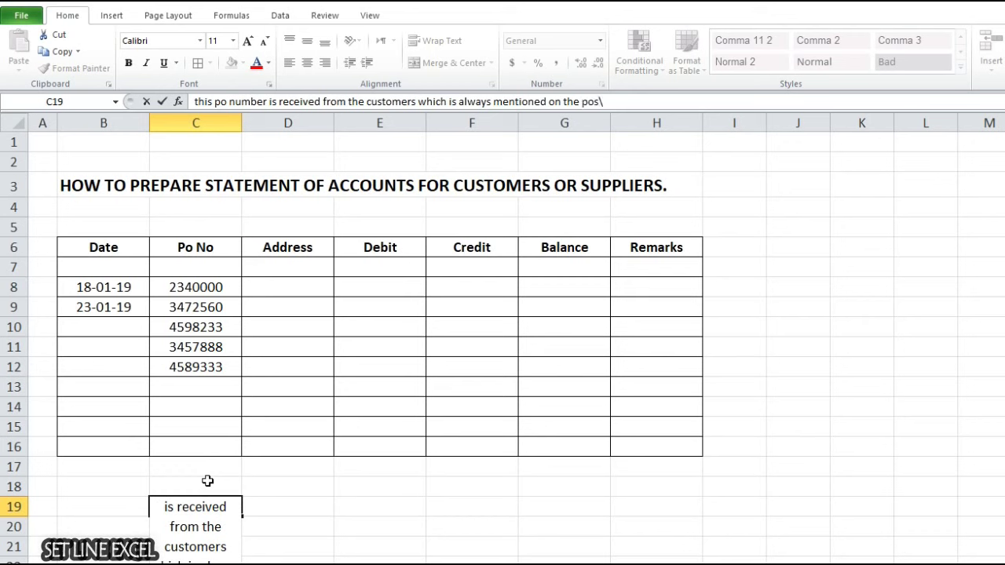
key("Return")
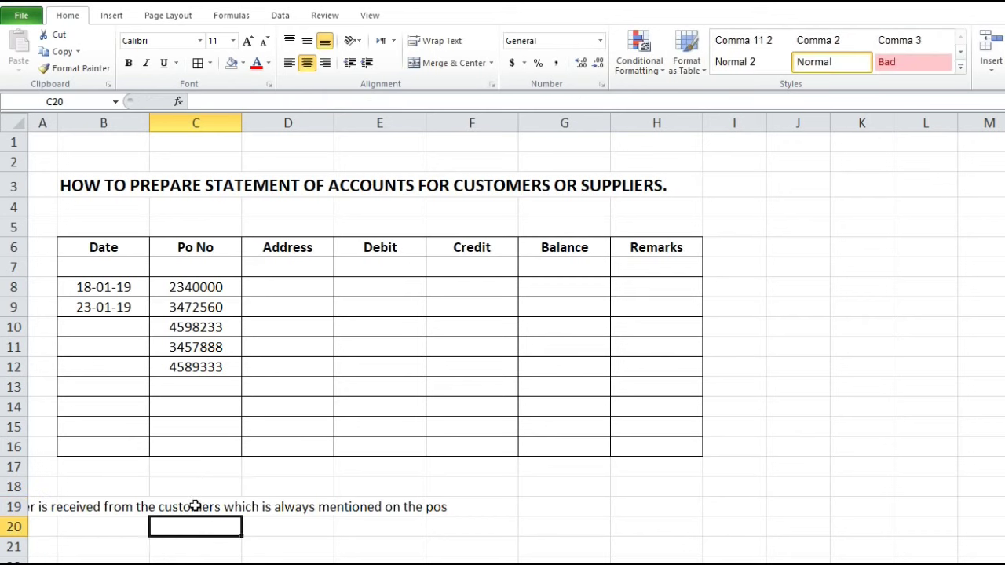
left_click(194, 497)
left_click(289, 63)
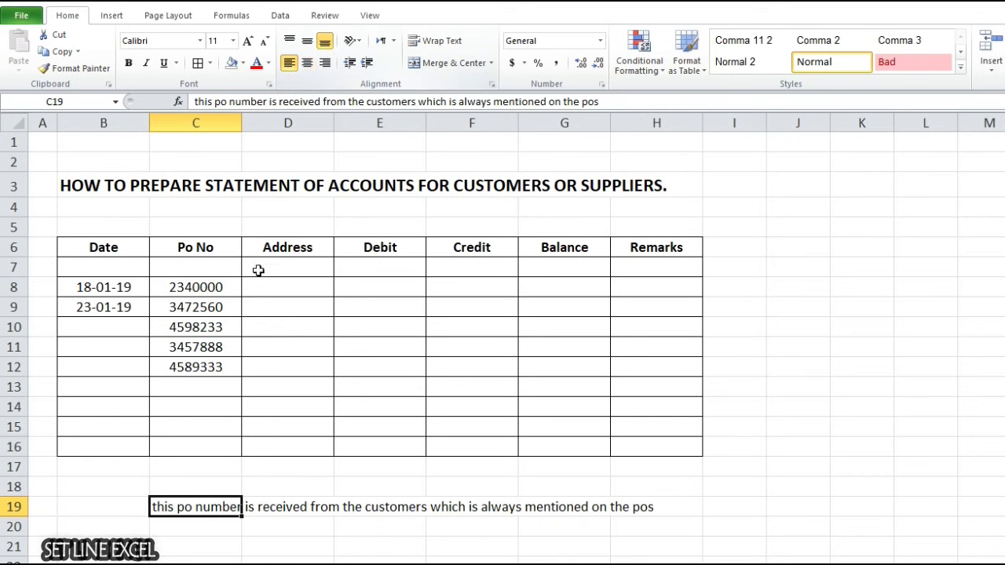
left_click(247, 40)
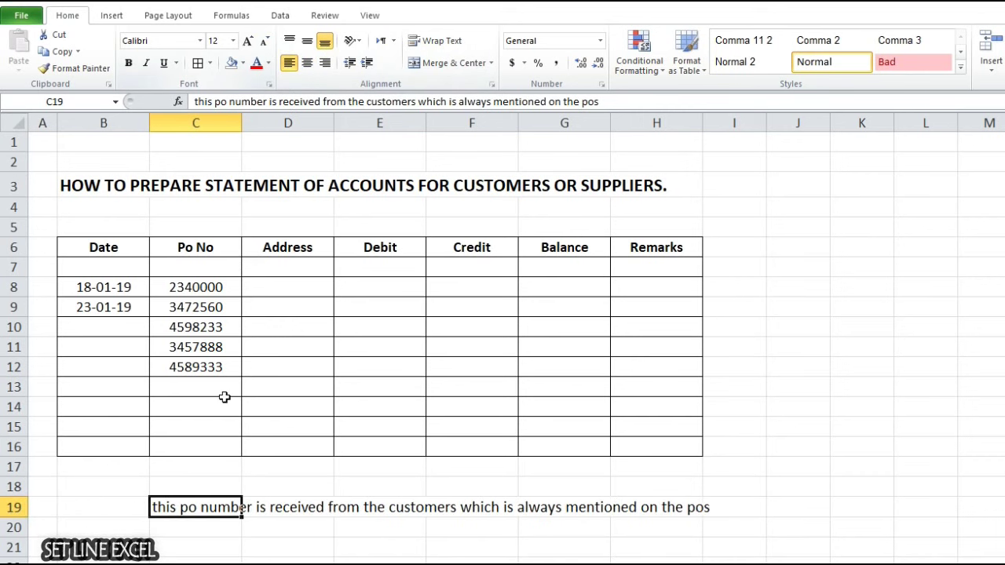
left_click(251, 561)
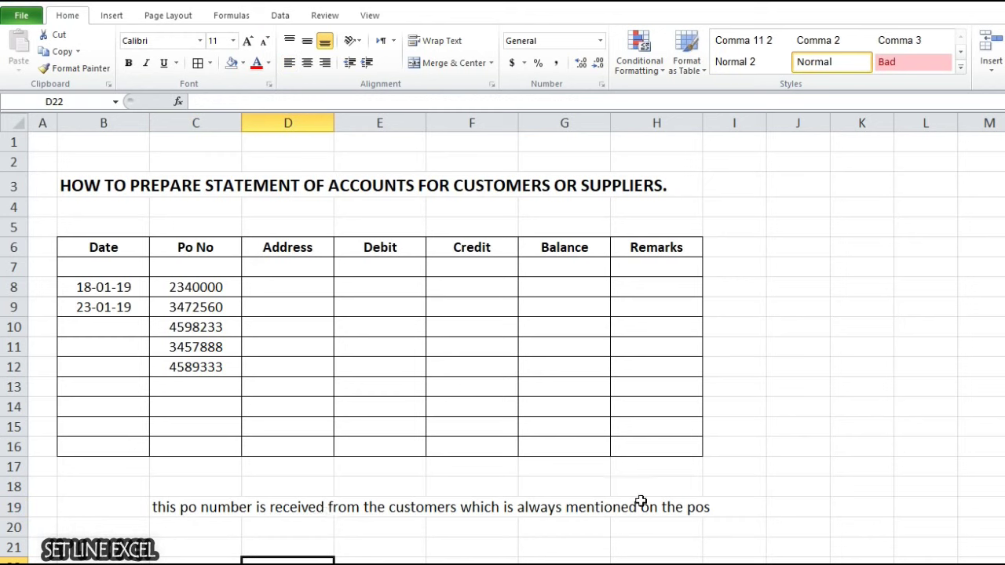
Step: Fill B10:B12 with 24-01-19, 25-01-19 and 26-01-19 using the fill handle from B9
left_click(113, 324)
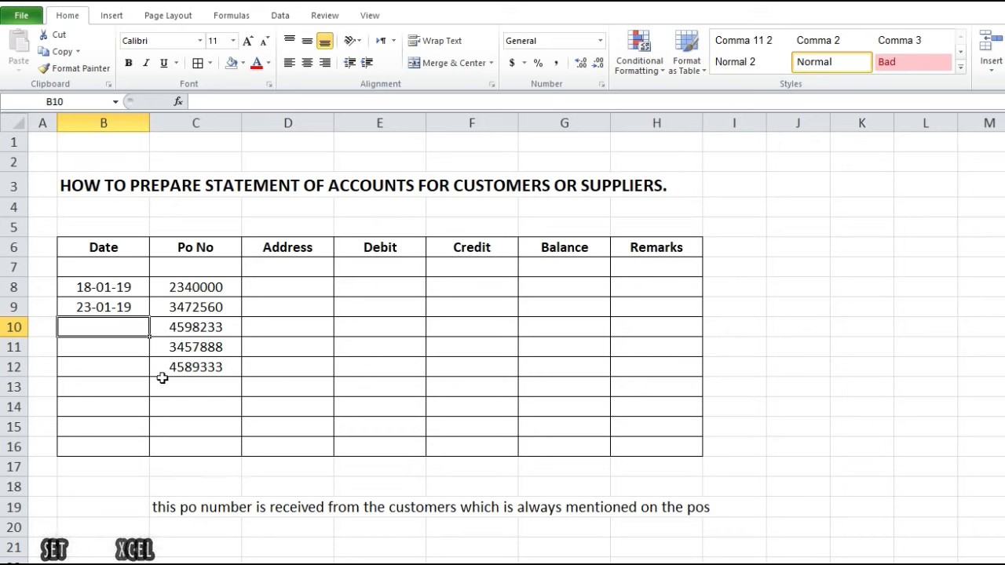
left_click(121, 302)
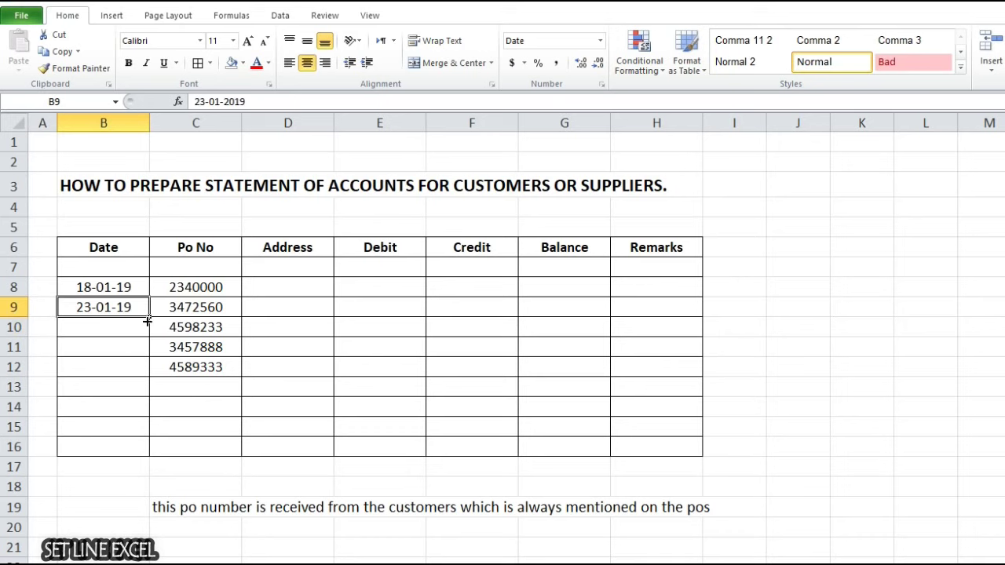
left_click_drag(148, 317, 151, 374)
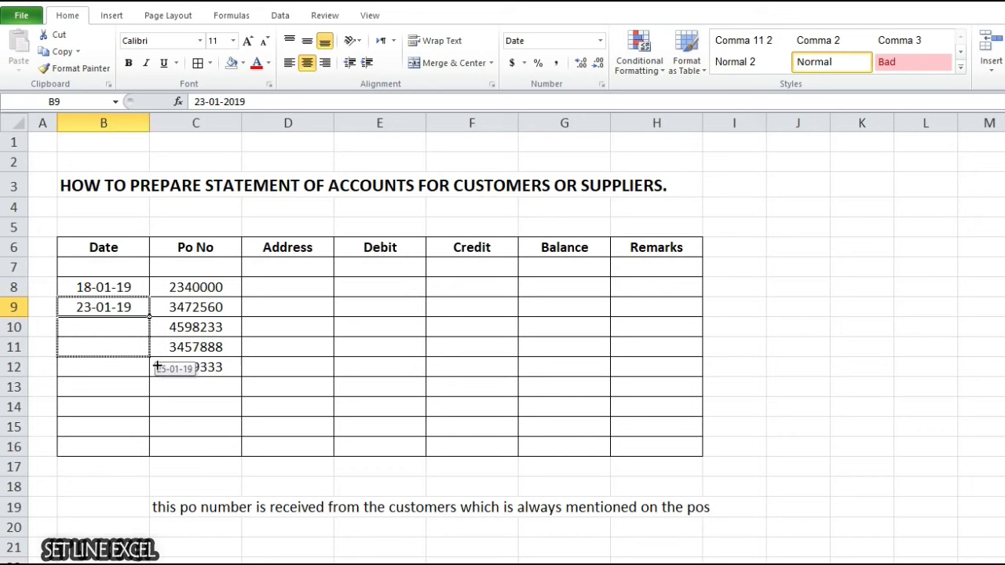
left_click(304, 288)
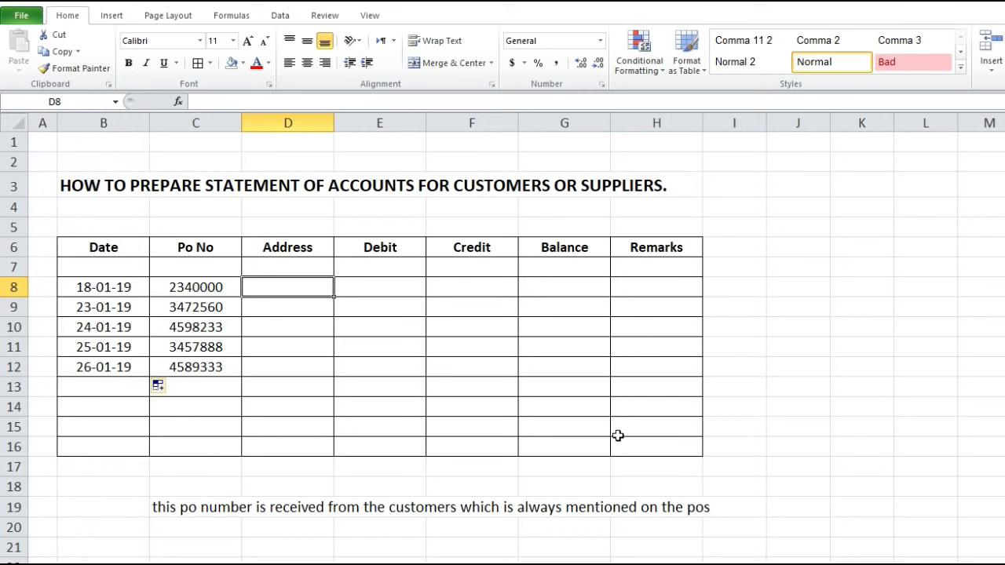
Step: Enter Sulemania warehouse and Riyadh rolla street in D8:D9 under Address
type("s")
key("BackSpace")
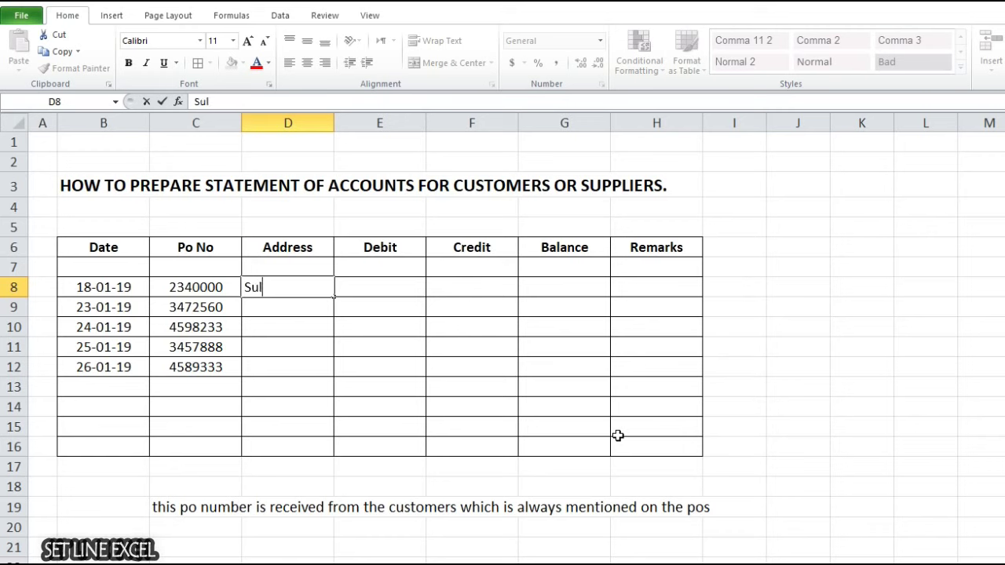
type("mania warehouse\\")
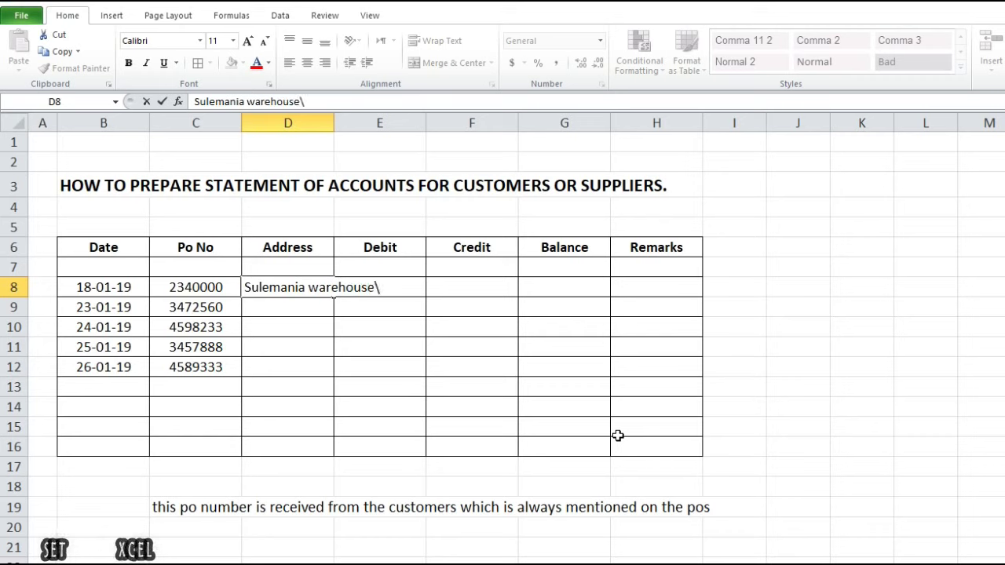
key("BackSpace")
key("Return")
type("\\j")
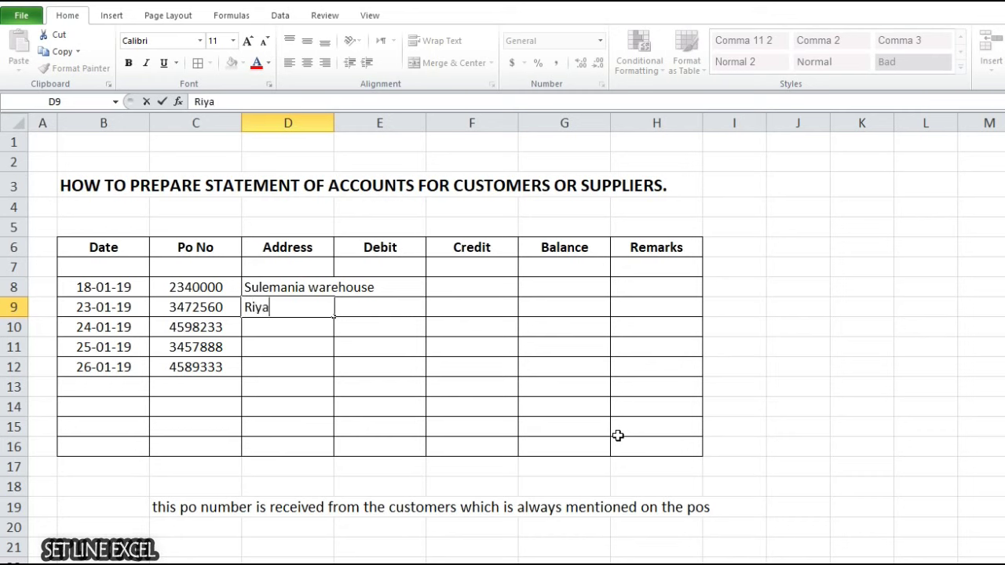
type(" rolla")
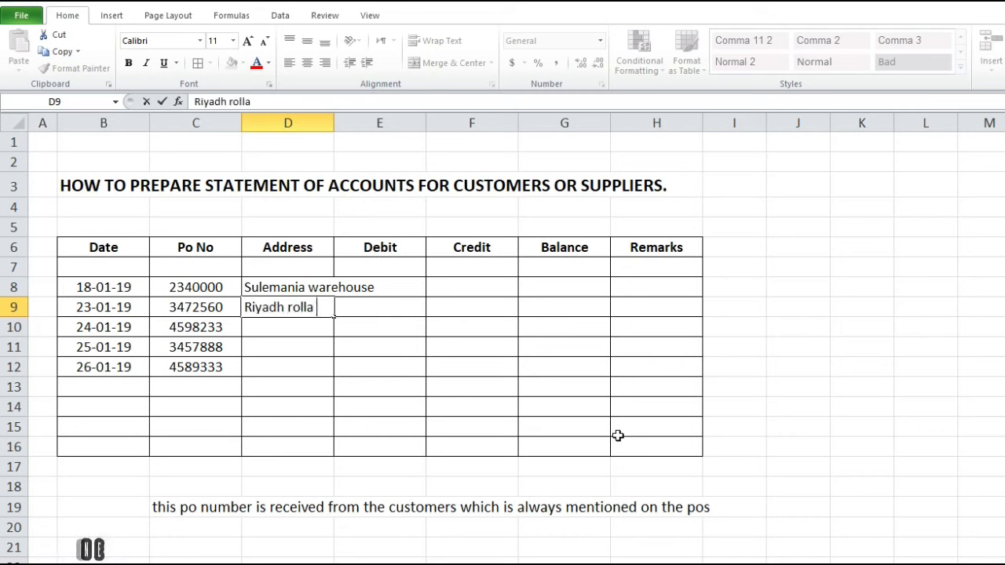
type(" street")
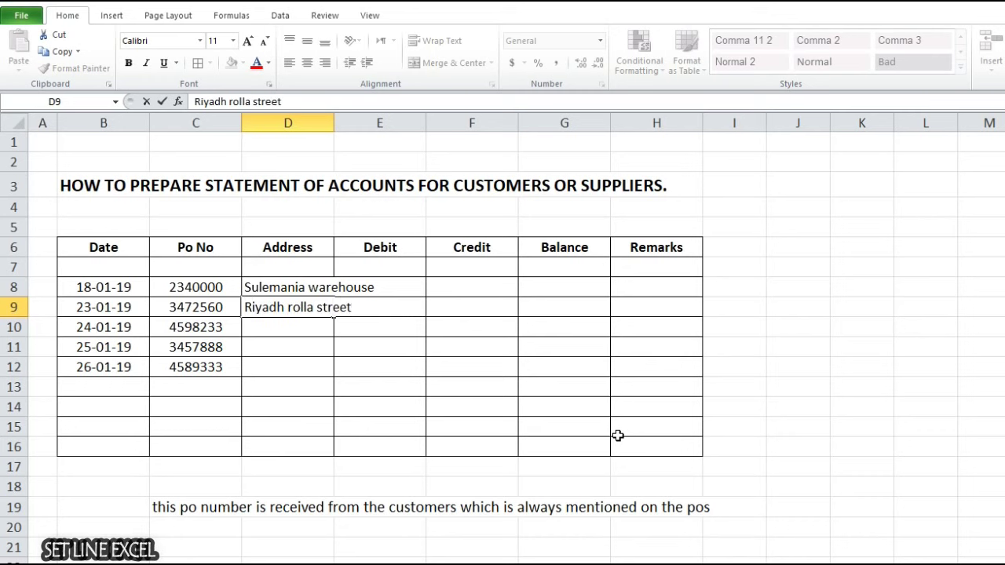
key("Return")
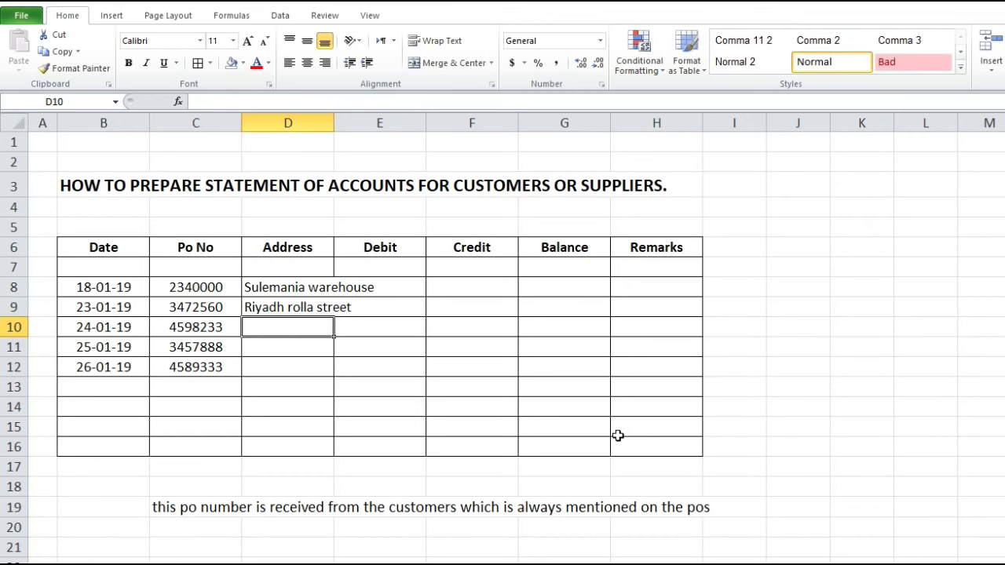
Step: Enter Al Marwah warehouse, Jeddah warehouse and Dammam warehouse in D10:D12
type("Al \\")
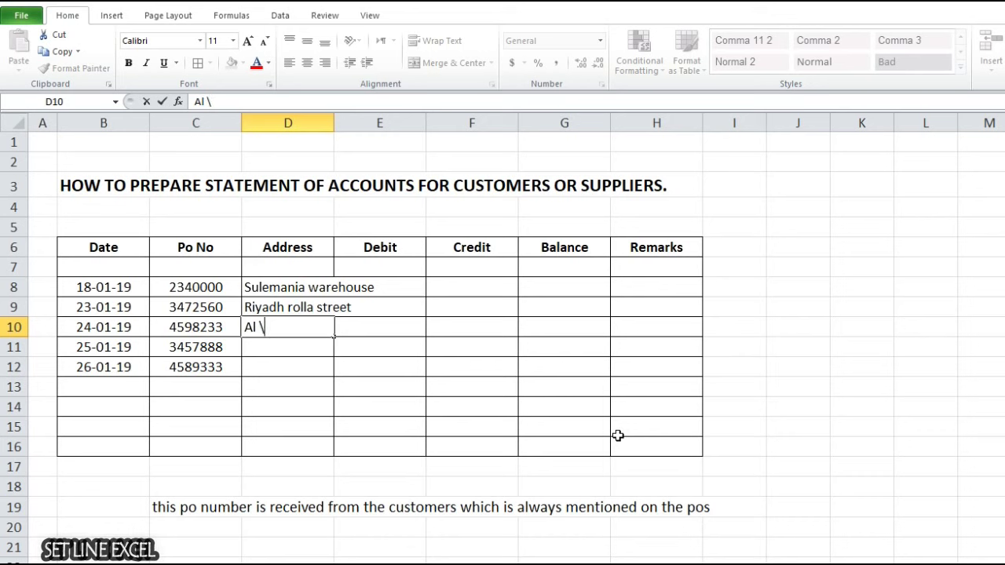
key("BackSpace")
type("M")
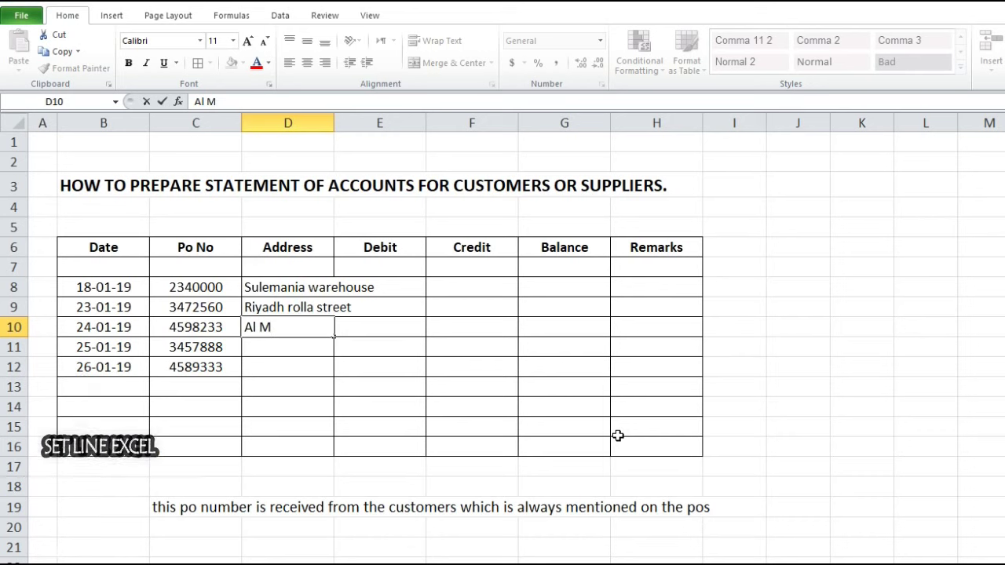
type("A")
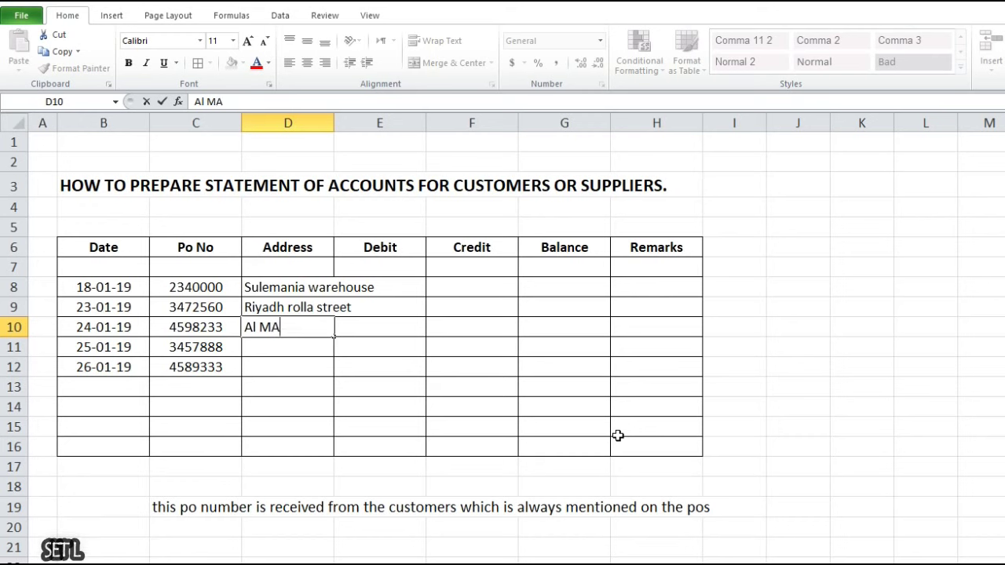
key("BackSpace")
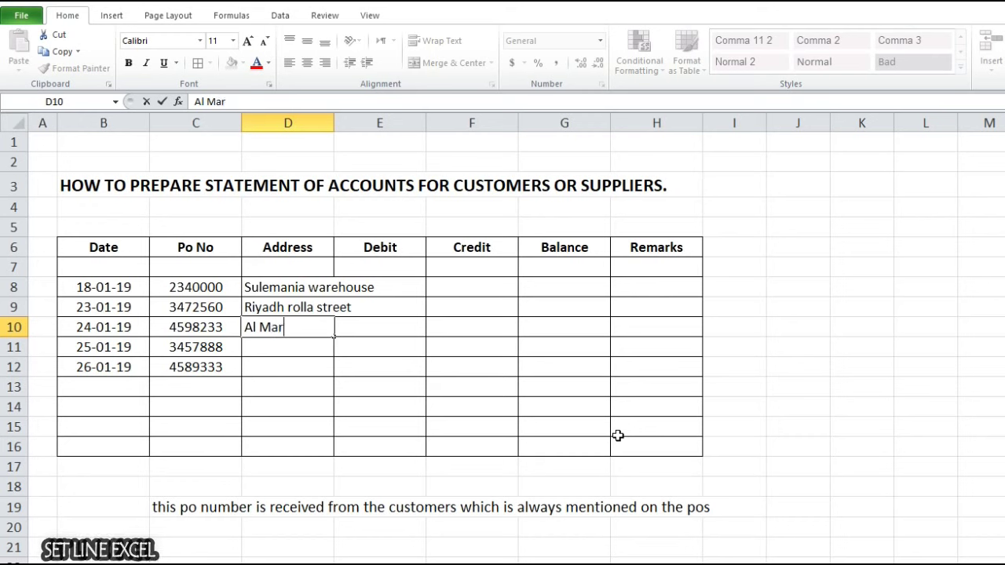
type("wah ware")
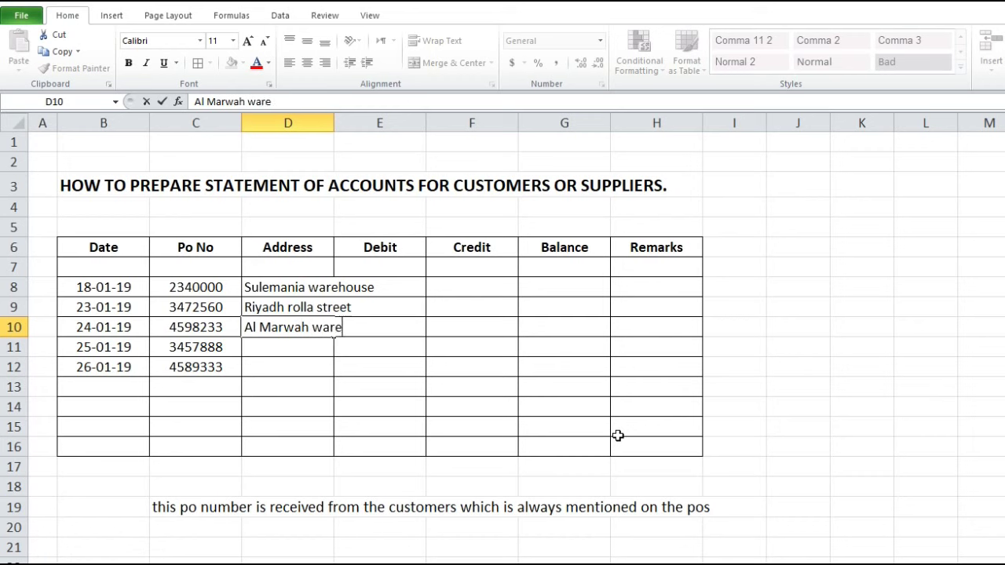
type("house\\")
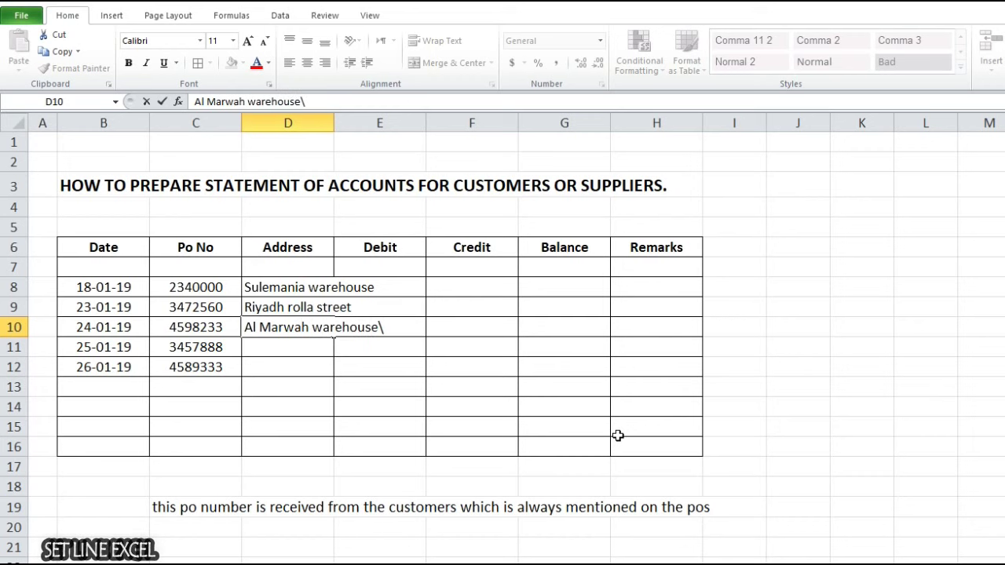
key("BackSpace")
key("Return")
type("J")
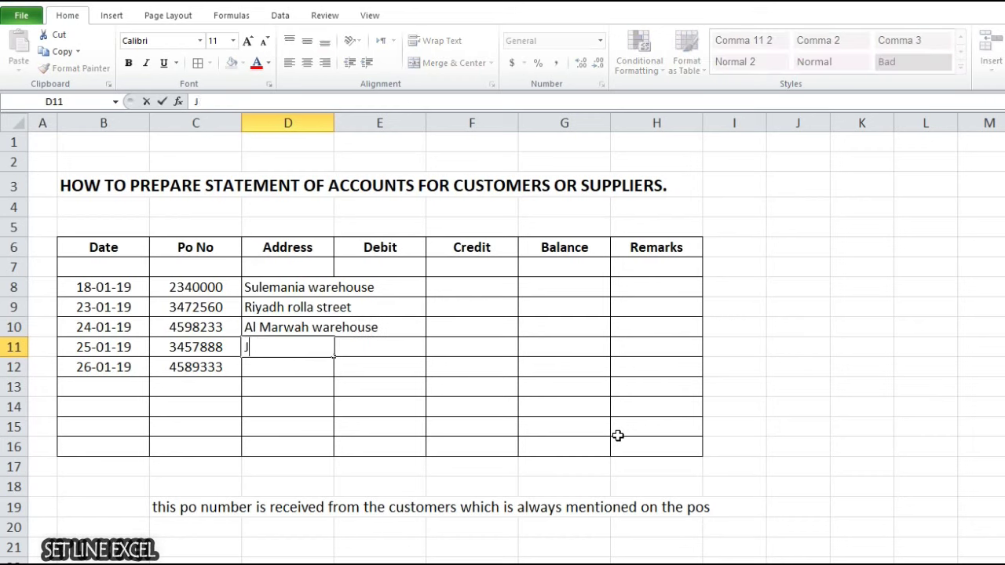
type("eddah ware")
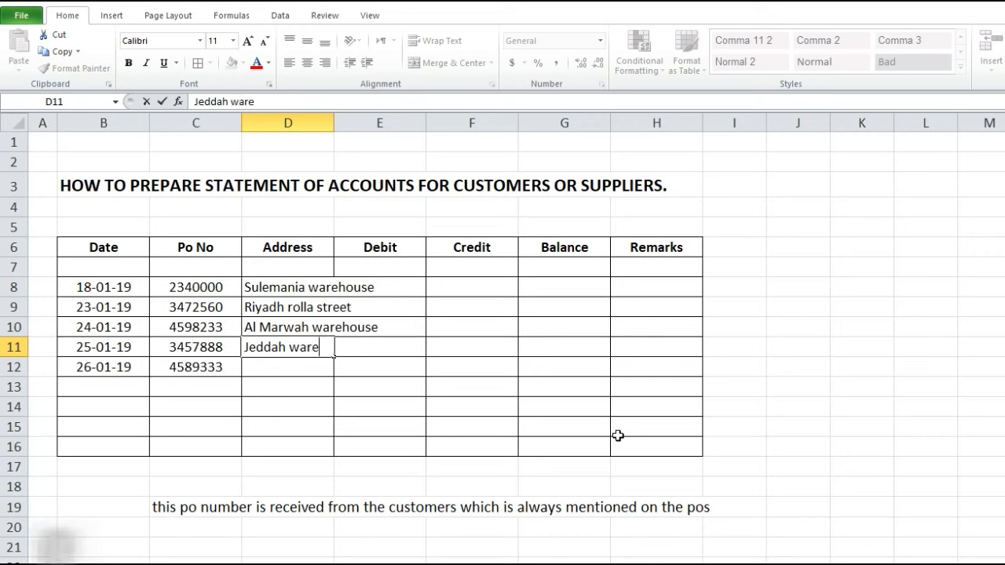
type("house\\")
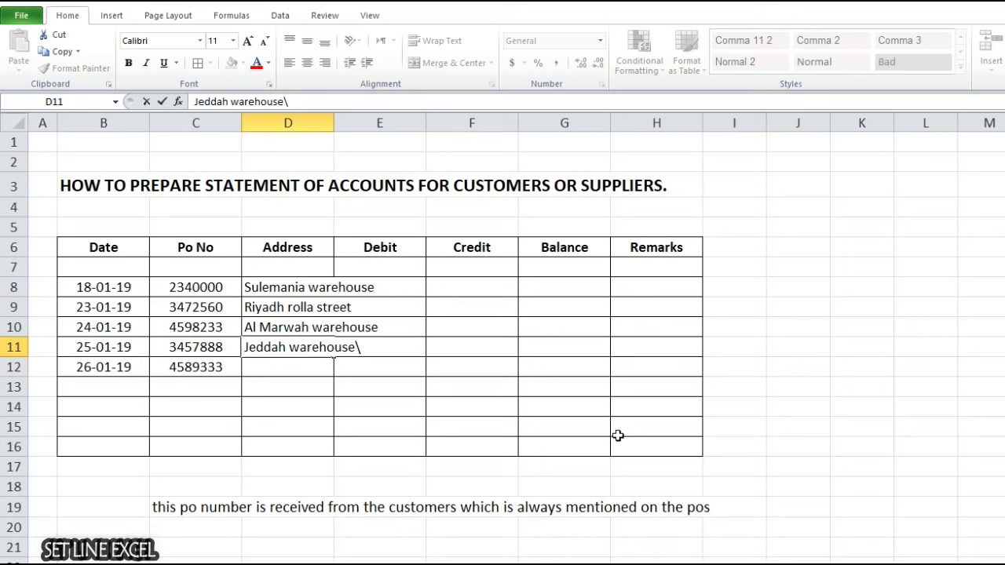
key("BackSpace")
key("Return")
type("D")
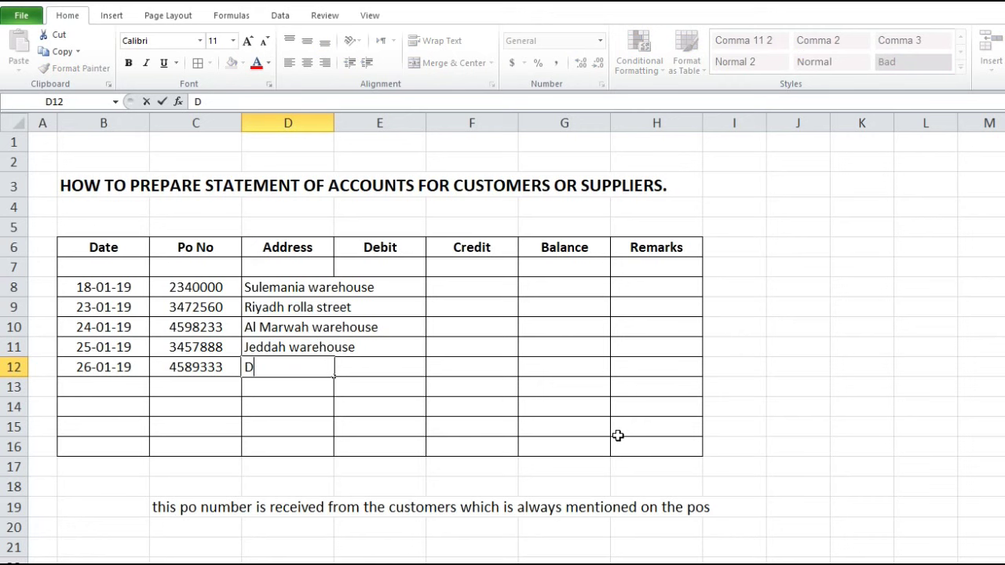
type("ammam warehou")
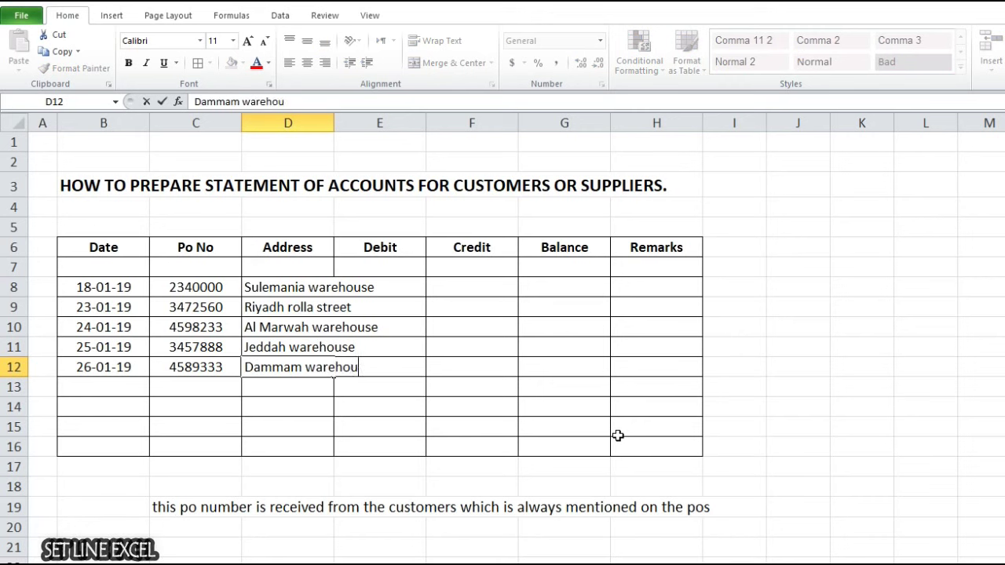
key("BackSpace")
key("Return")
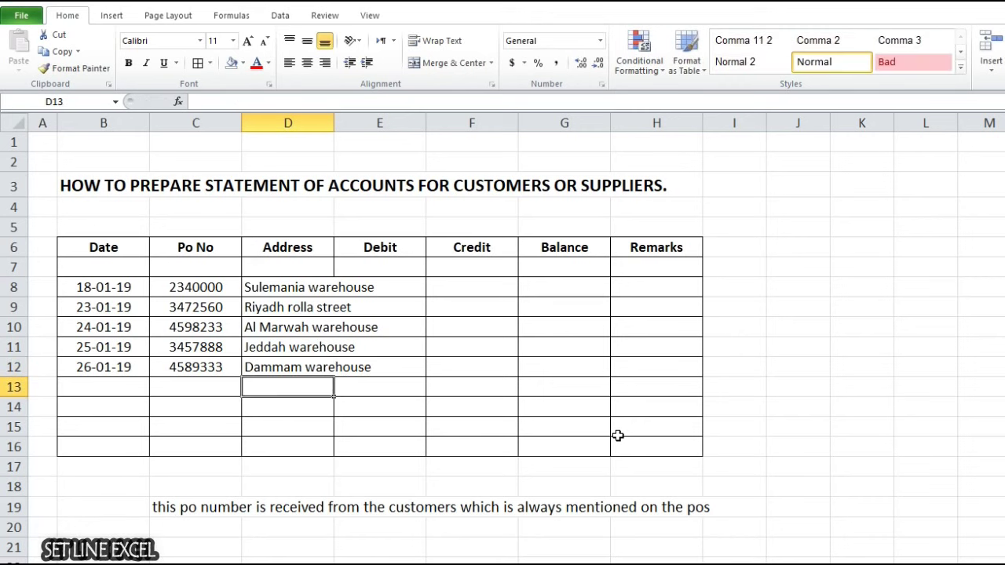
left_click(290, 482)
Step: Enter the left-aligned note 'Address is location where stock has delivered by us' in C18
left_click(205, 483)
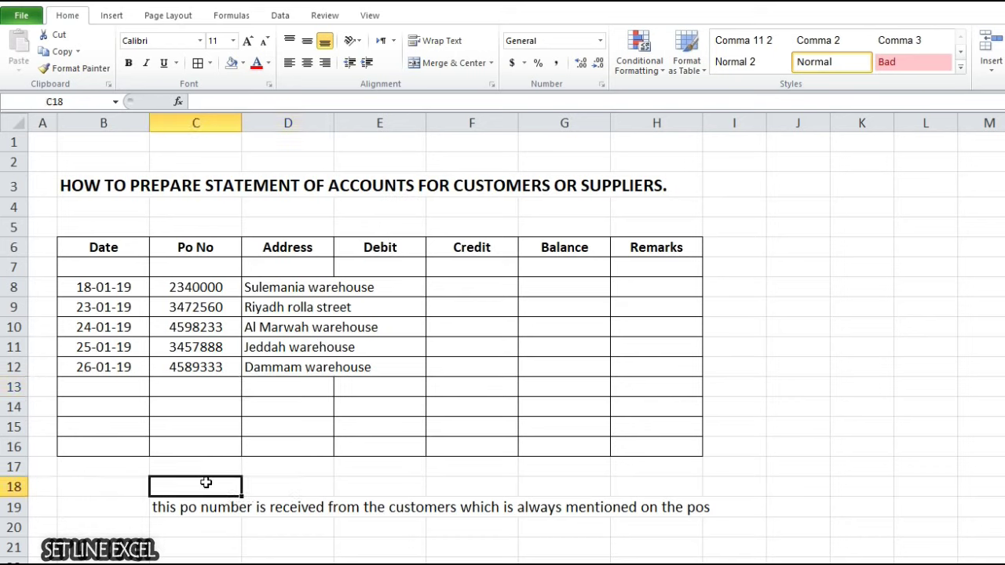
type("Address is location where stock hsa ")
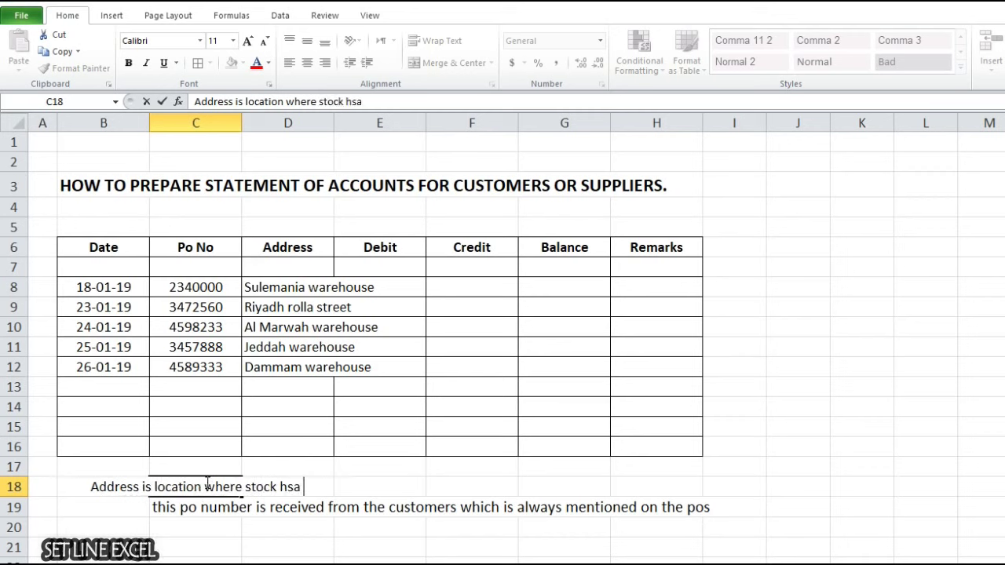
key("BackSpace")
key("BackSpace")
key("BackSpace")
type("as delivered y")
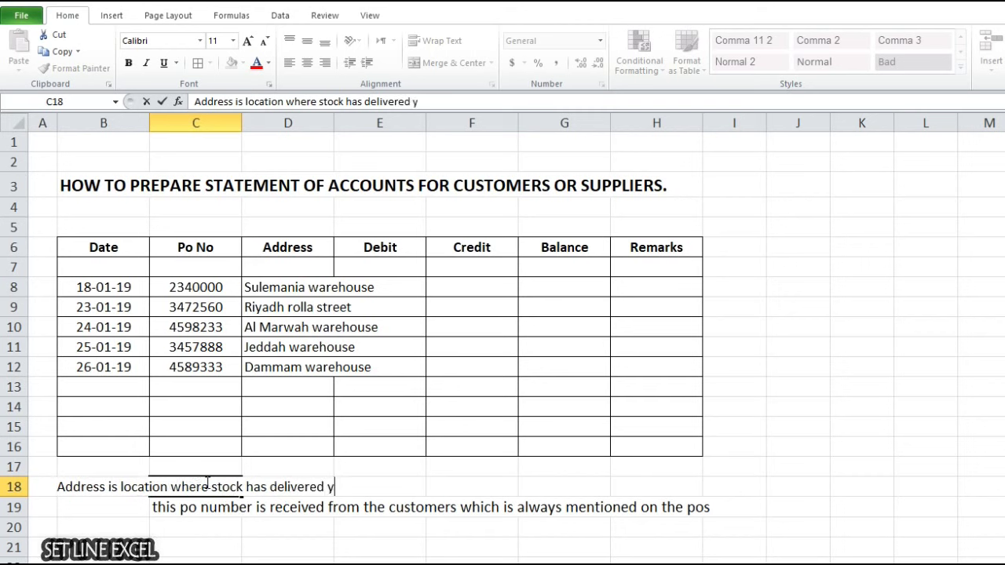
key("BackSpace")
type("by us")
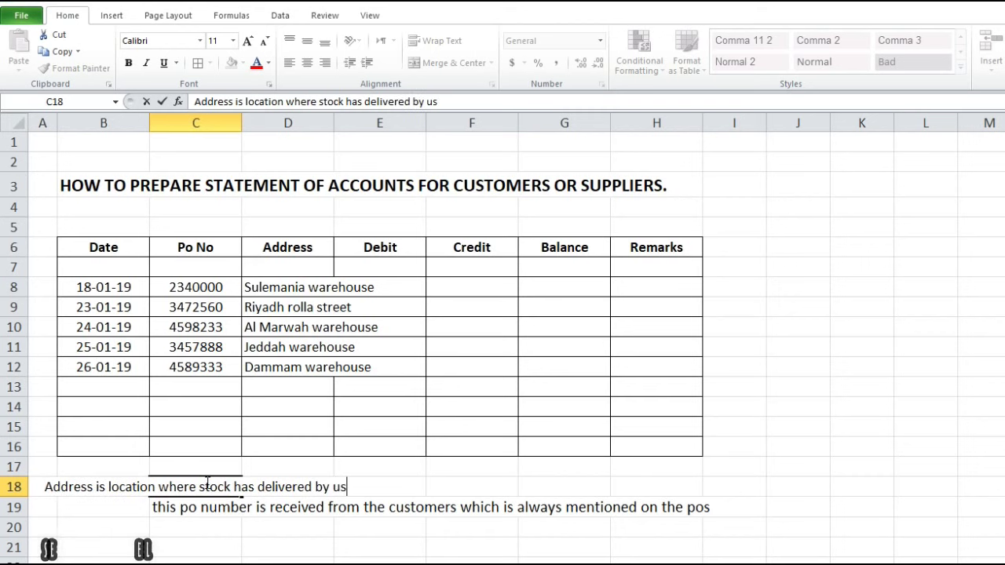
key("Return")
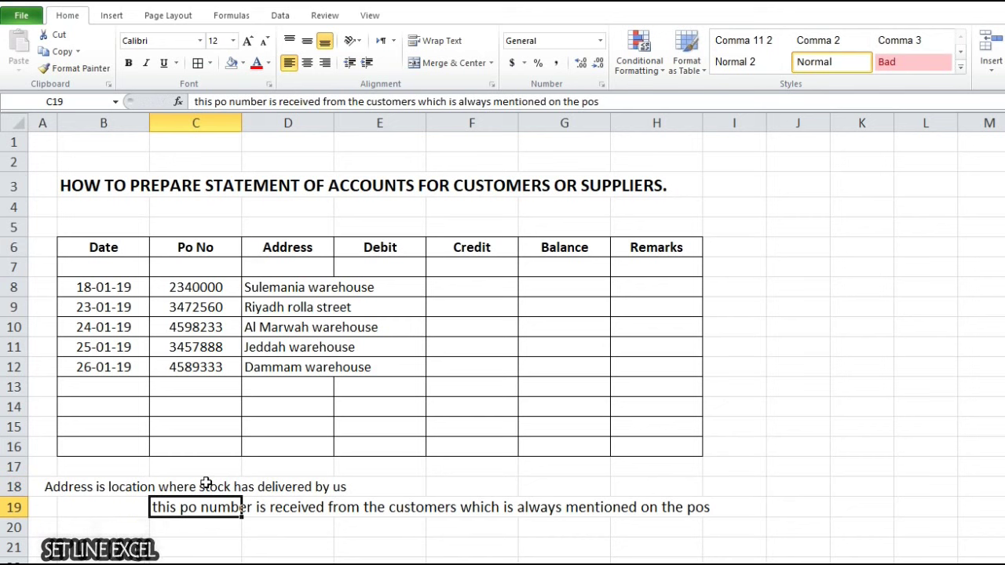
left_click(206, 482)
left_click(289, 63)
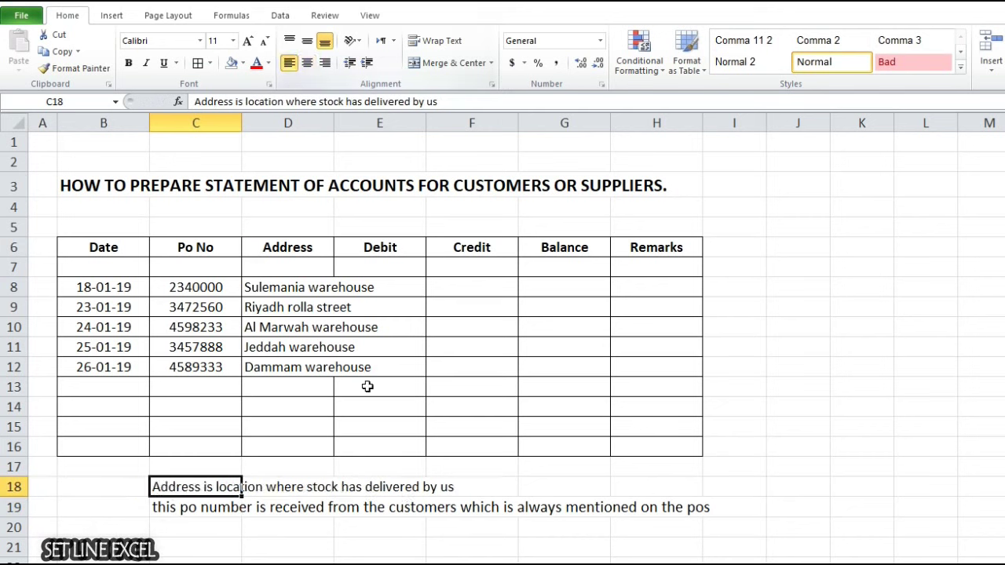
left_click(383, 287)
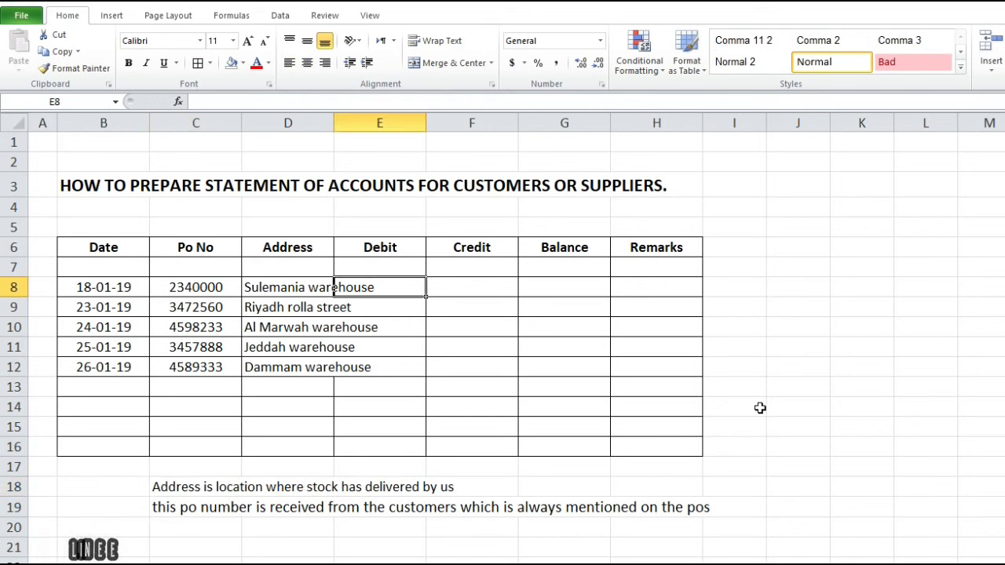
Step: Enter debit amounts 25000 and 34000 in the first two Debit rows
type("25000")
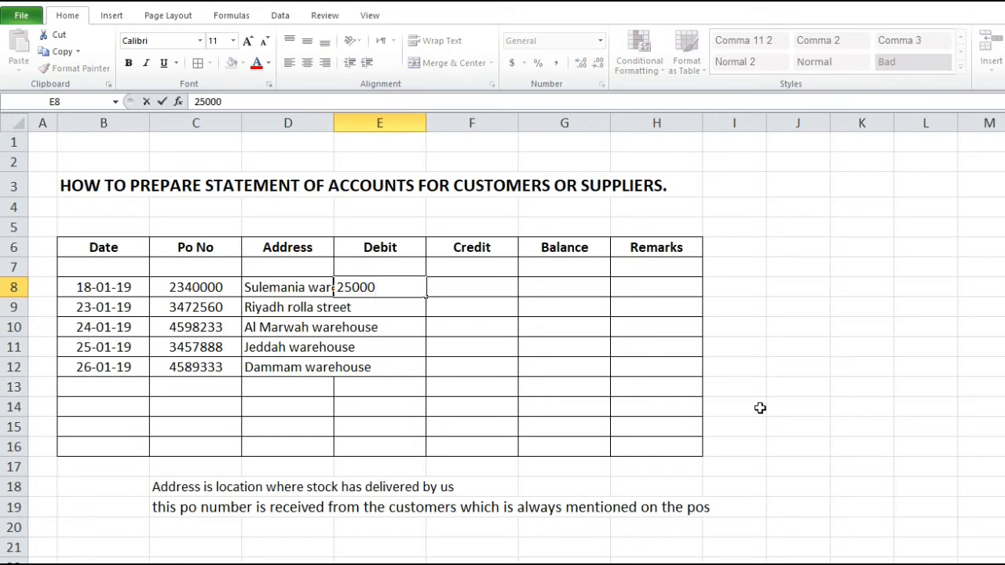
key("Return")
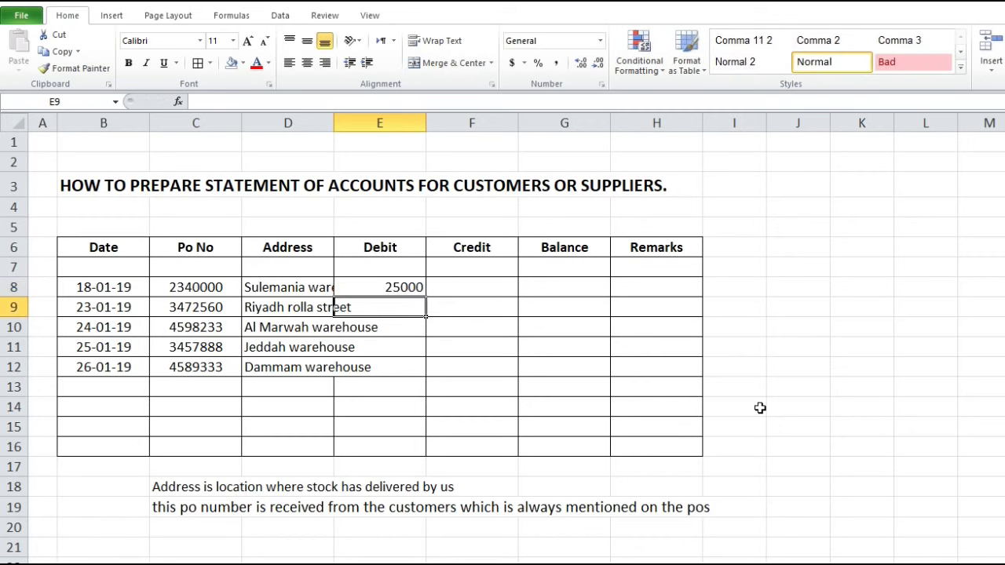
type("34000")
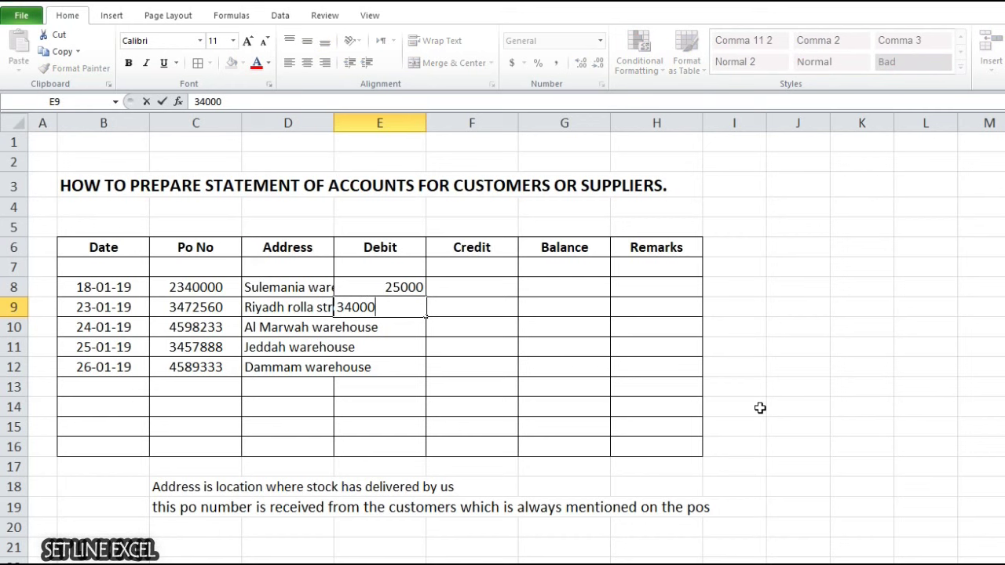
key("Return")
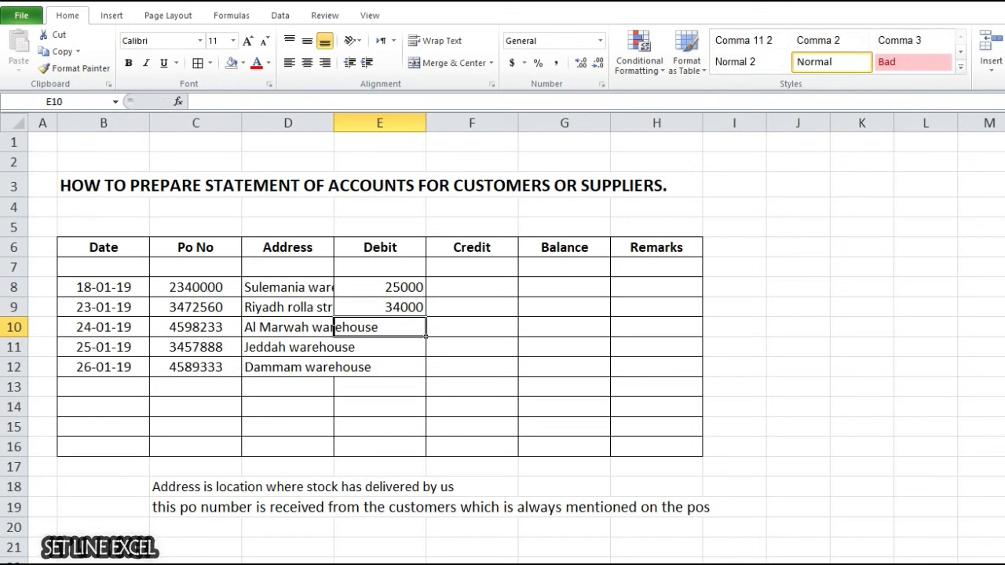
left_click(175, 530)
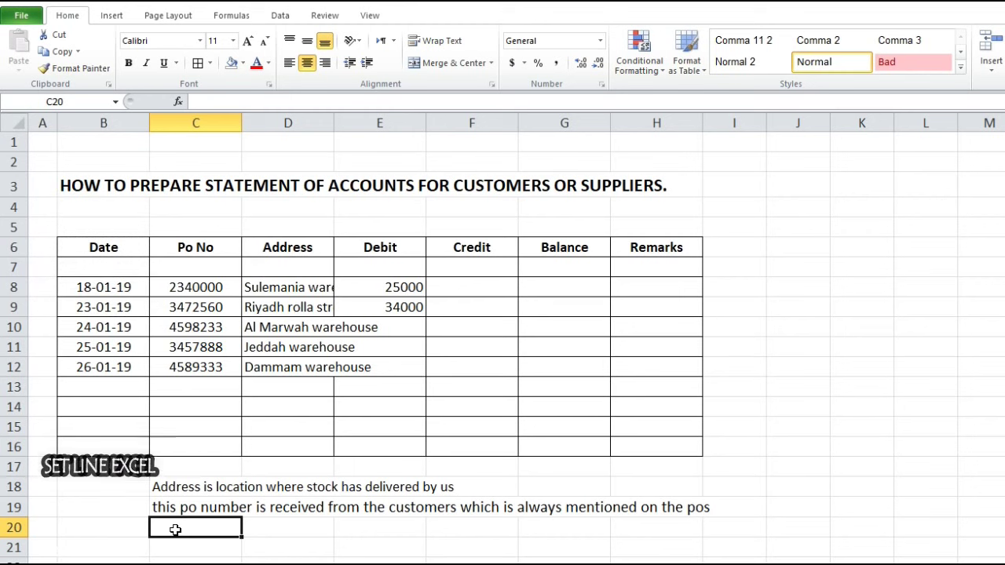
Step: Put the left-aligned note 'when invoice is issued by us to the customer then customer is debited by us' in C20
type("D")
type("wh")
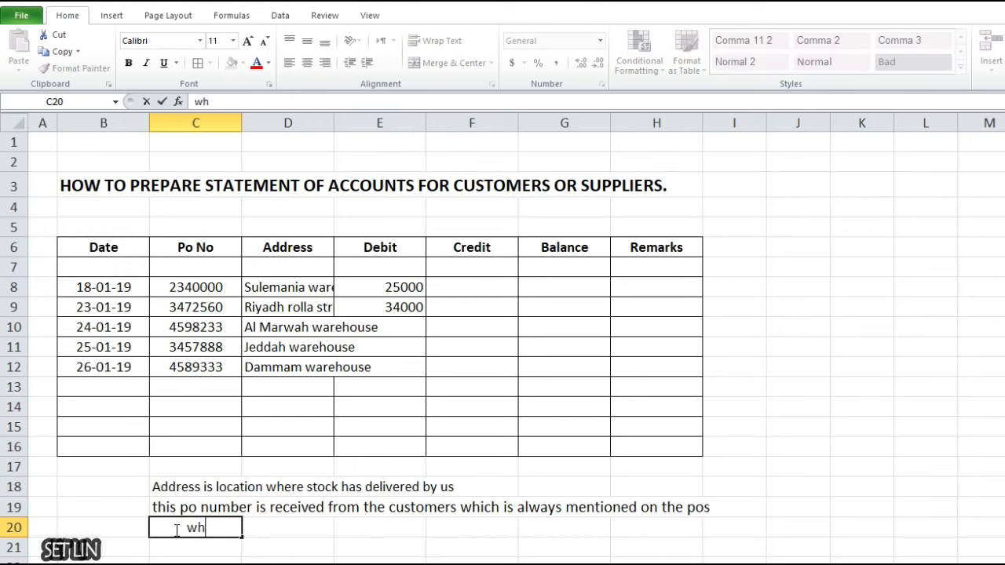
type("en invoice is issued by us to the customer")
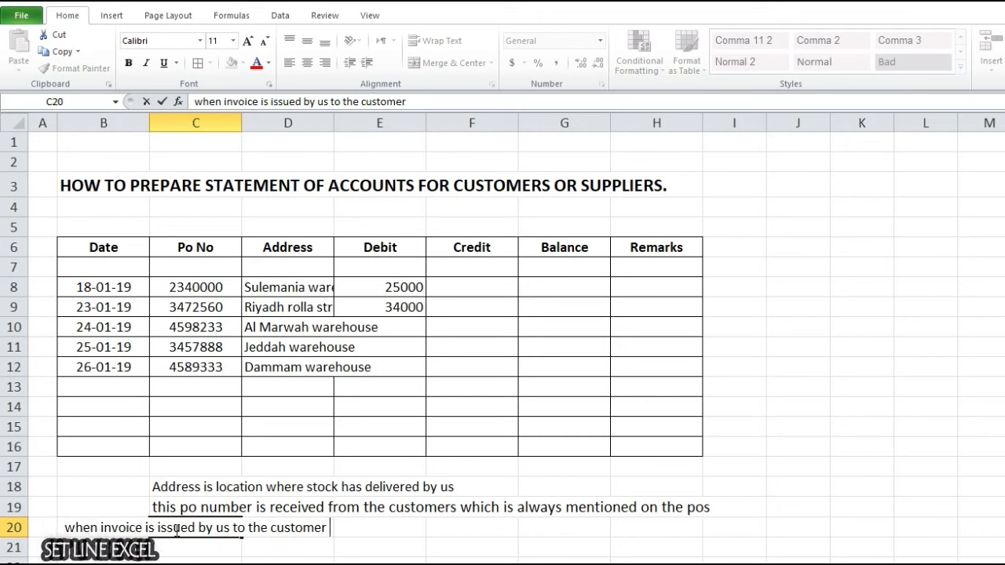
type("then customer")
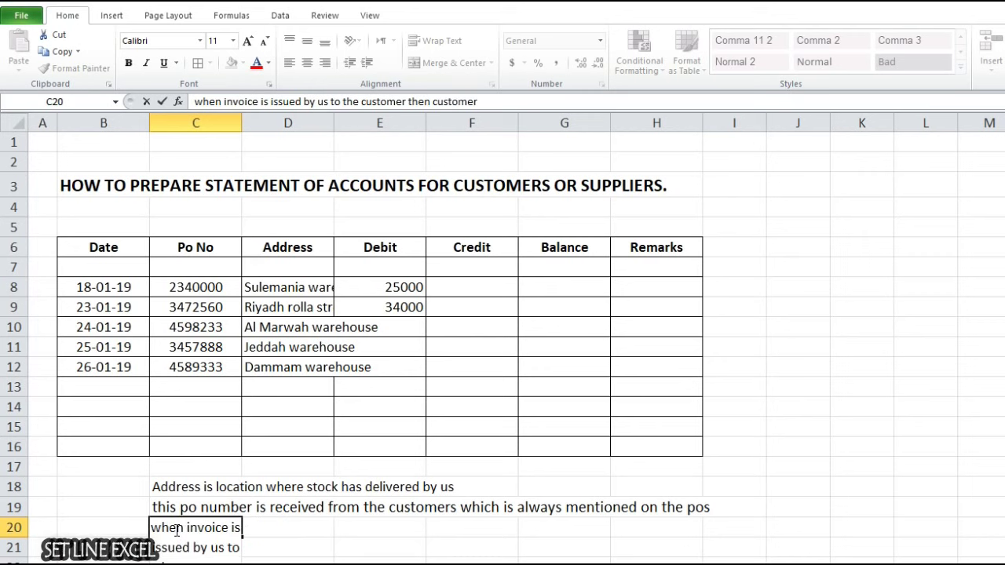
type(" is debit")
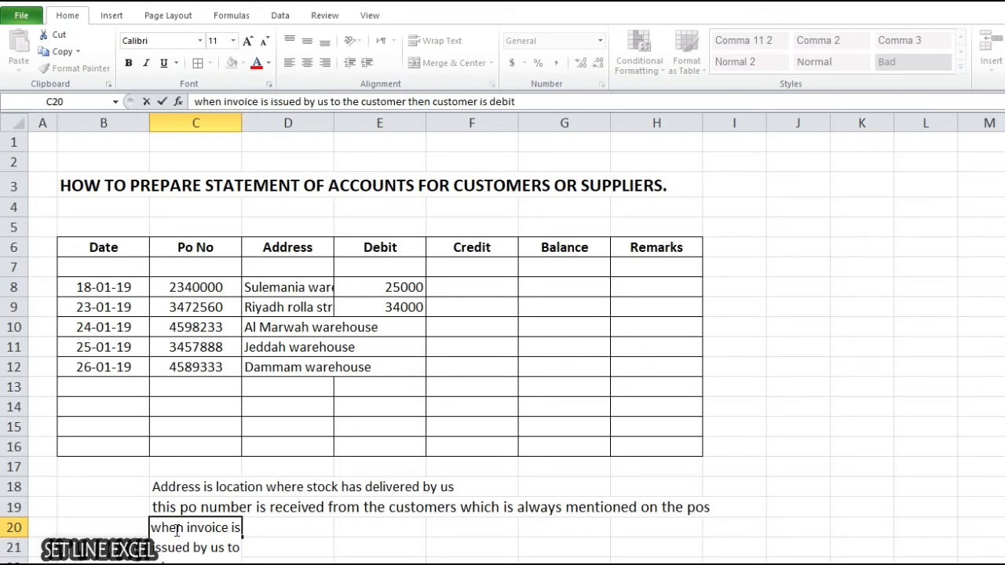
type("ed by us")
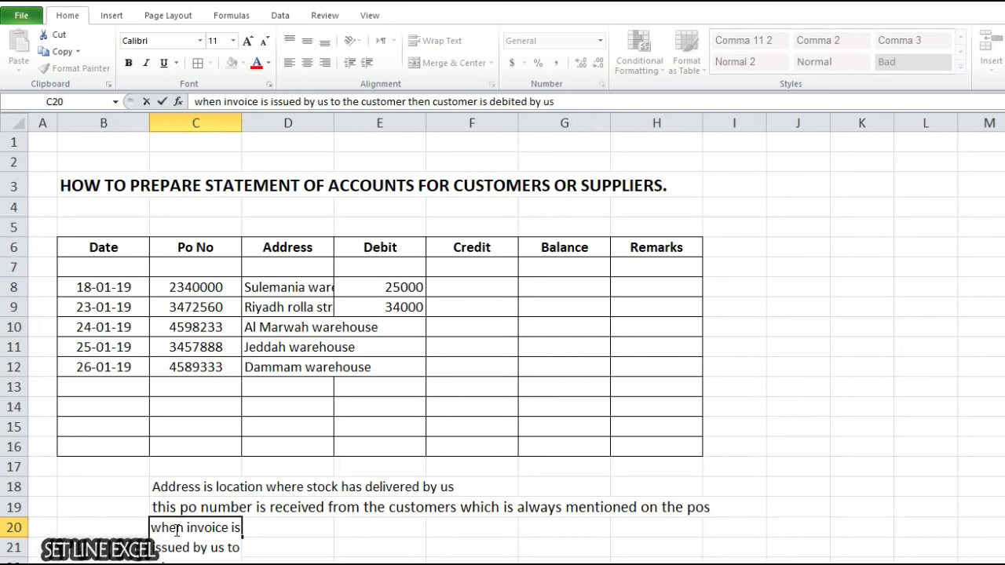
key("Return")
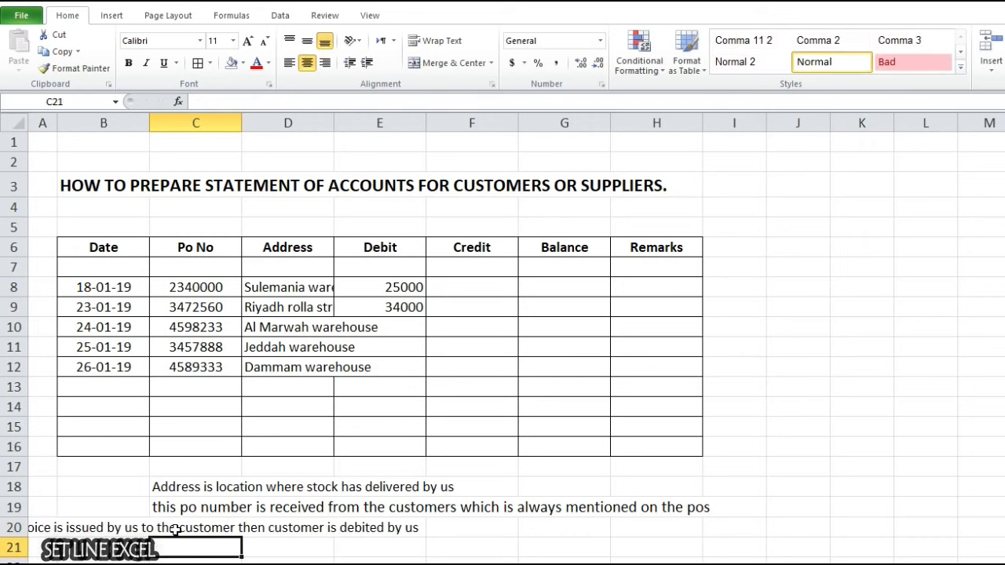
left_click(176, 529)
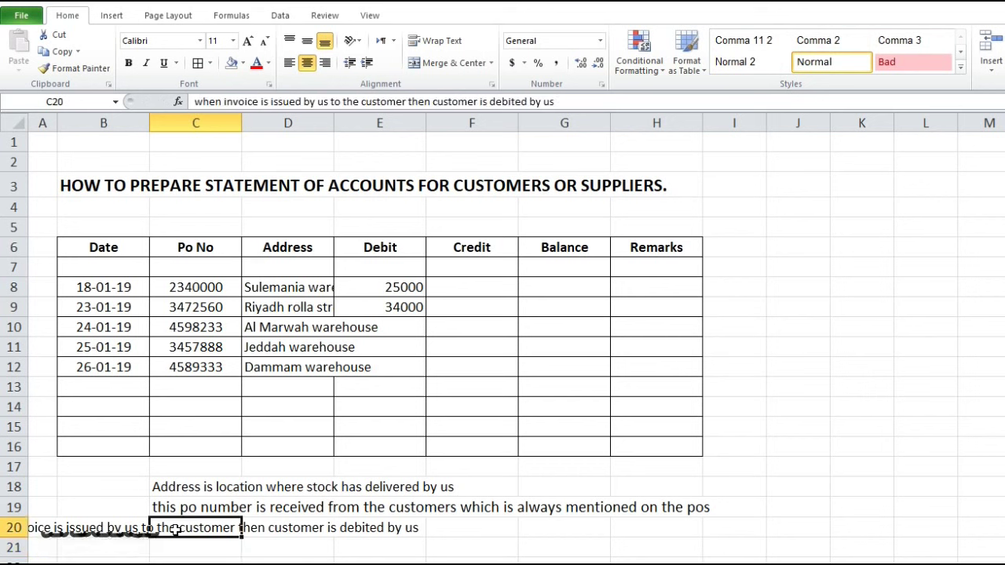
left_click(289, 63)
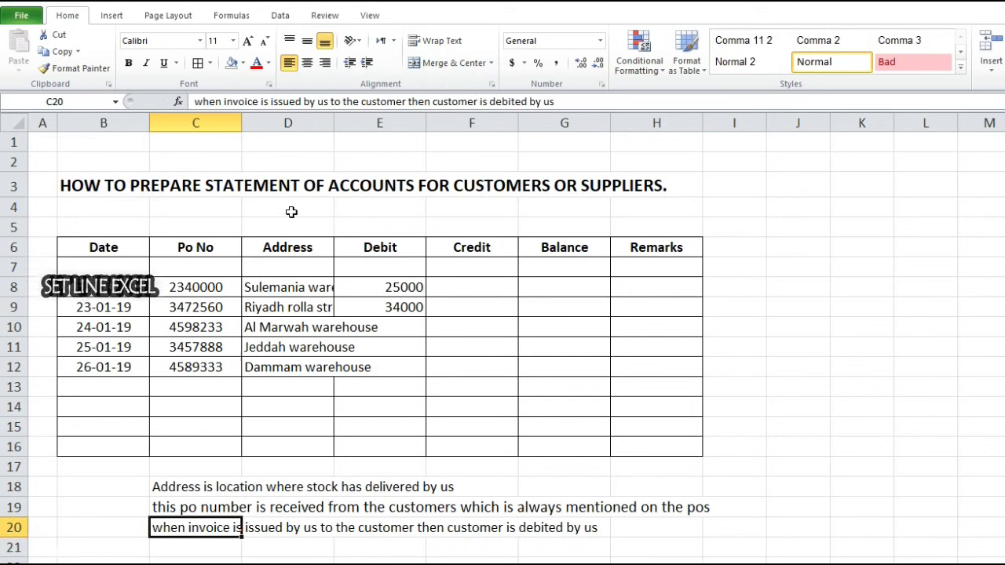
left_click(281, 122)
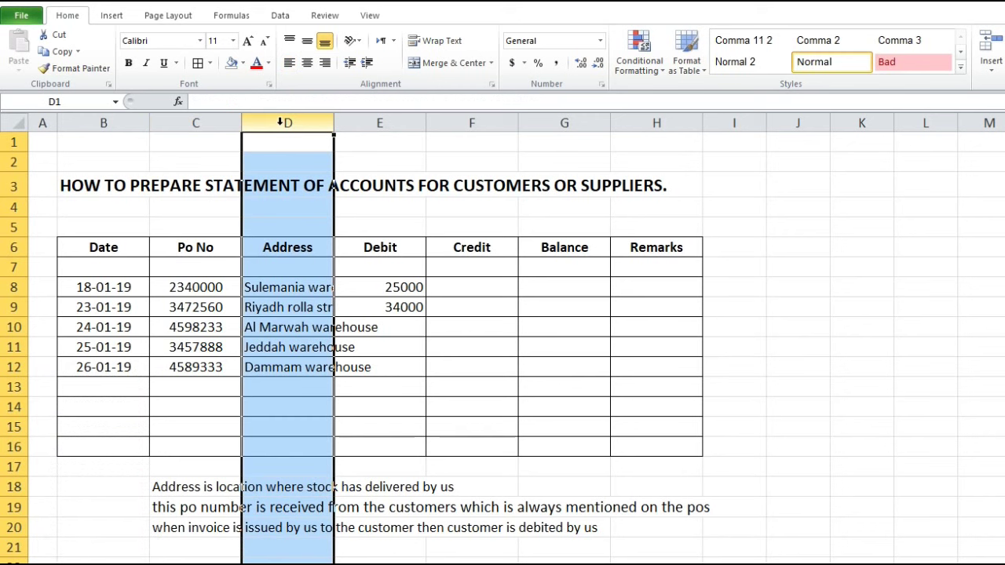
Step: Insert a blank column before Po No and give it the header 'Invoice No'
left_click(206, 123)
right_click(209, 123)
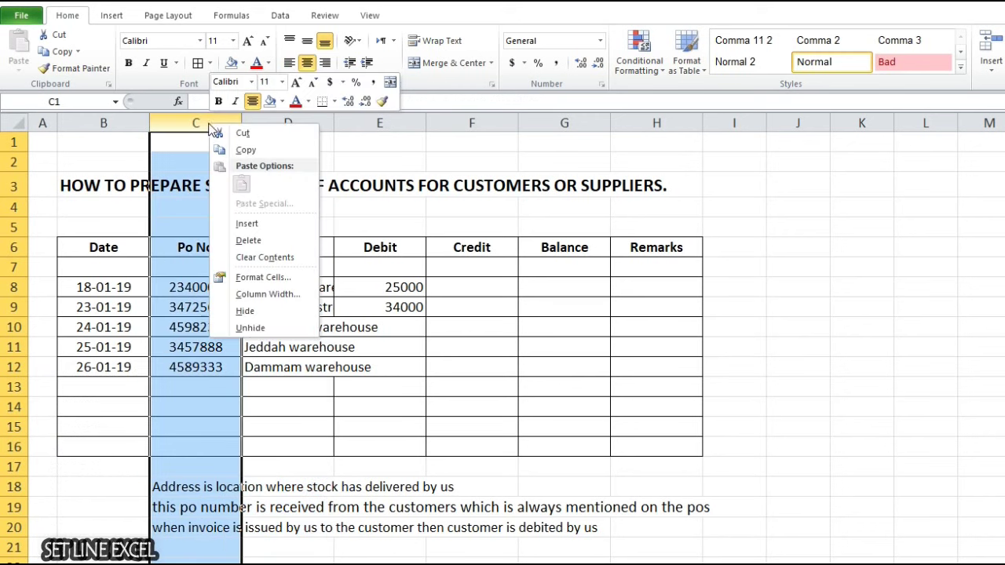
left_click(259, 230)
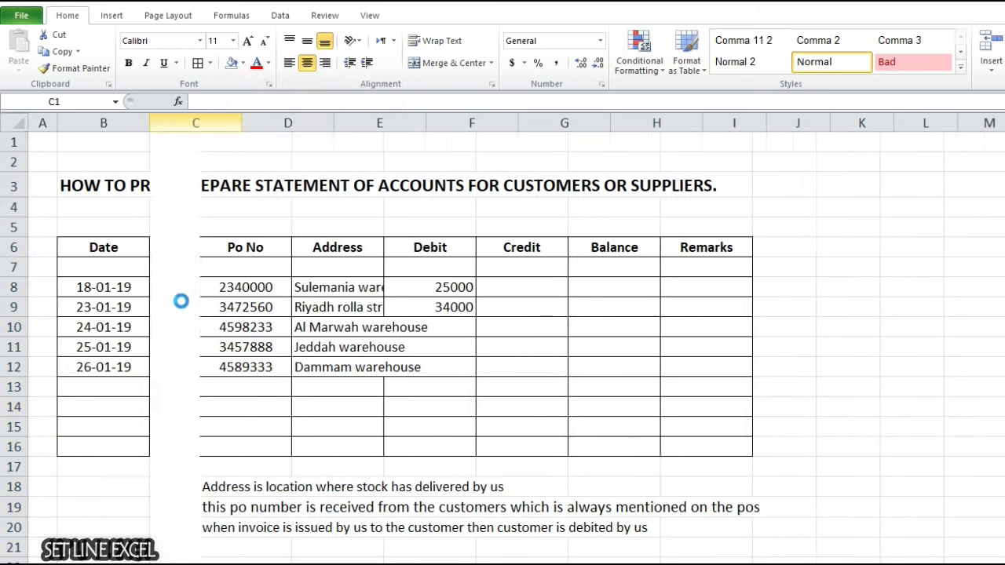
left_click(195, 252)
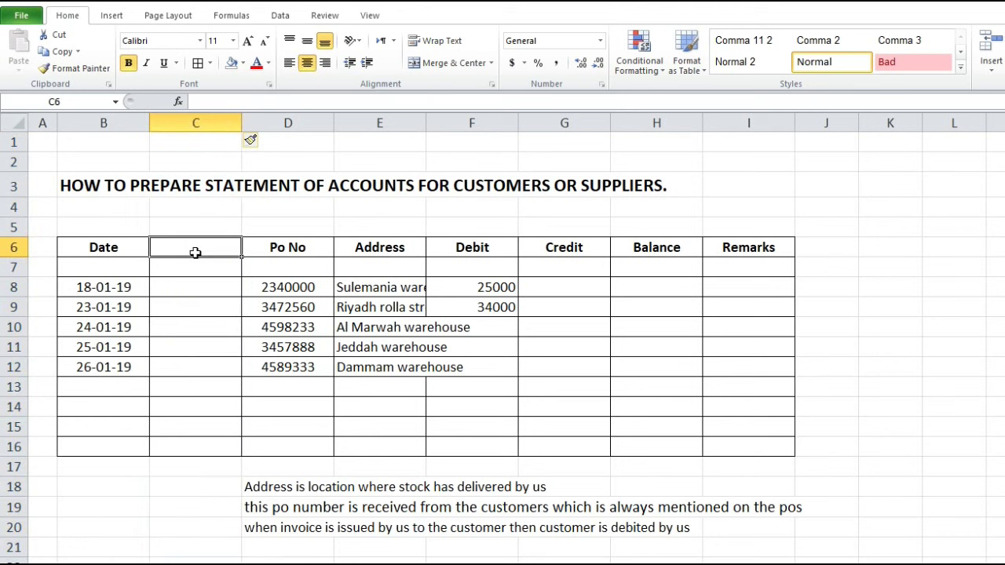
double_click(195, 253)
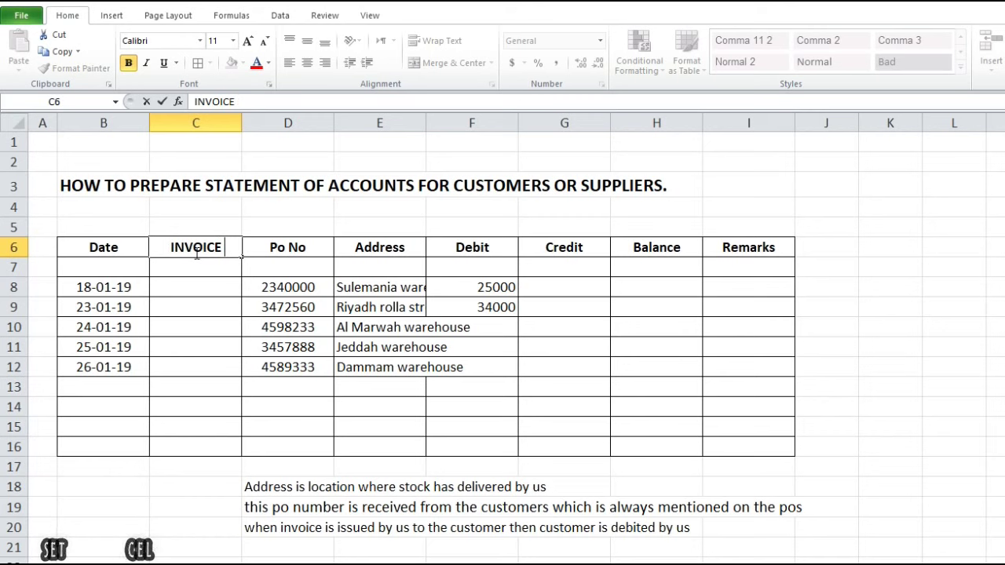
key("BackSpace")
key("BackSpace")
key("BackSpace")
type("Invoice")
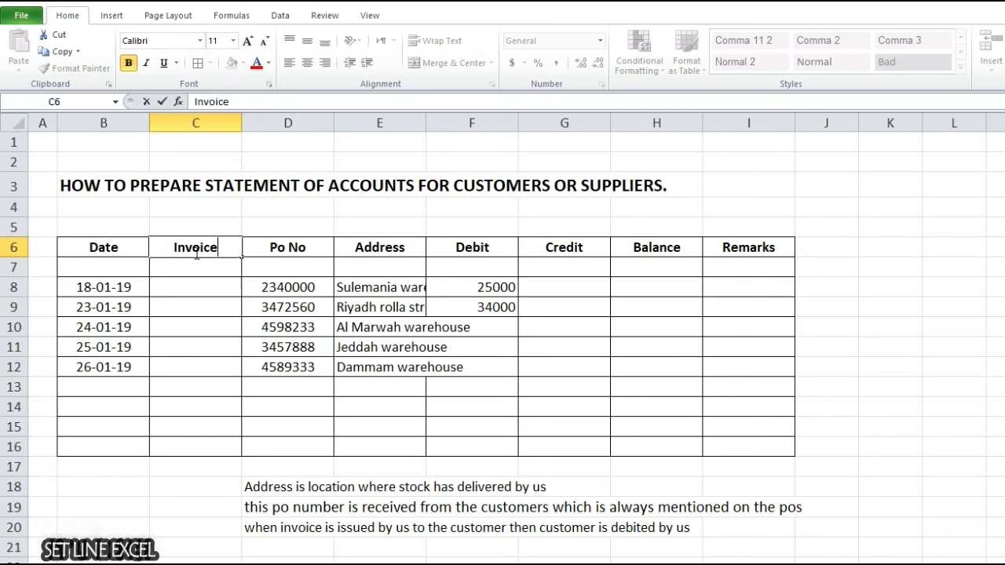
type("n")
key("BackSpace")
key("BackSpace")
type("No")
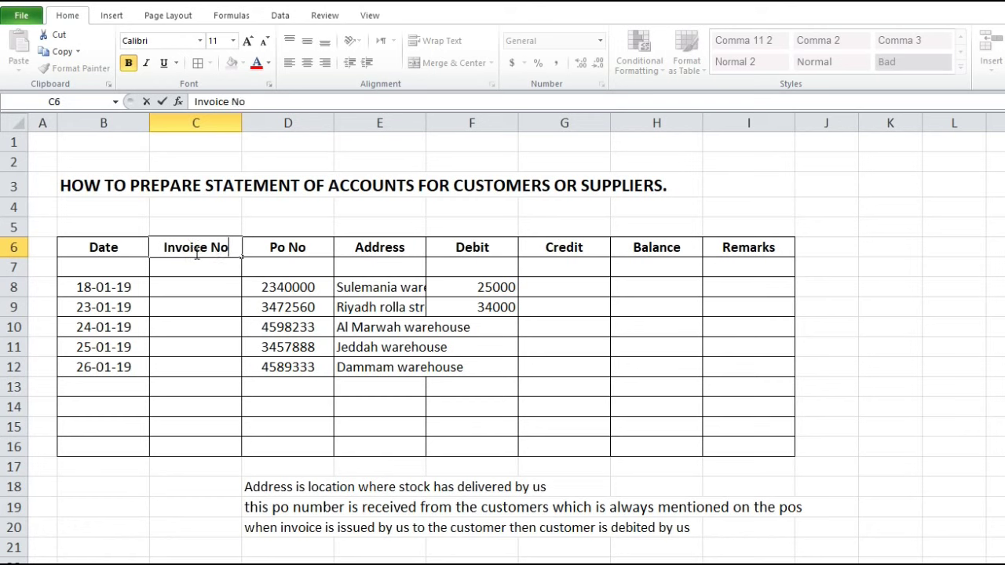
key("Return")
Step: Enter invoice number KS-00345/18 in C8 and copy it down through C12
left_click(218, 286)
type("t")
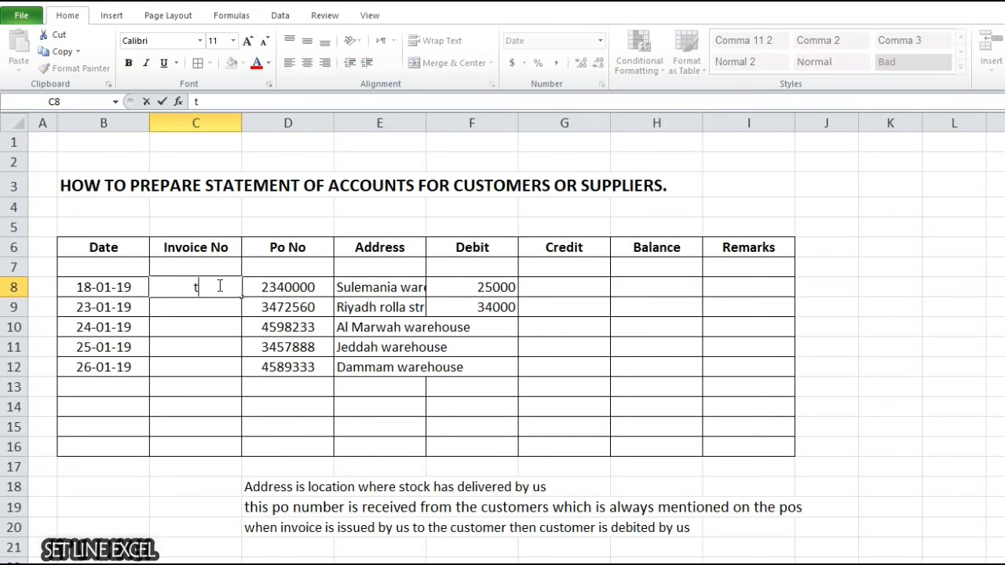
type("KS")
key("Left")
key("Left")
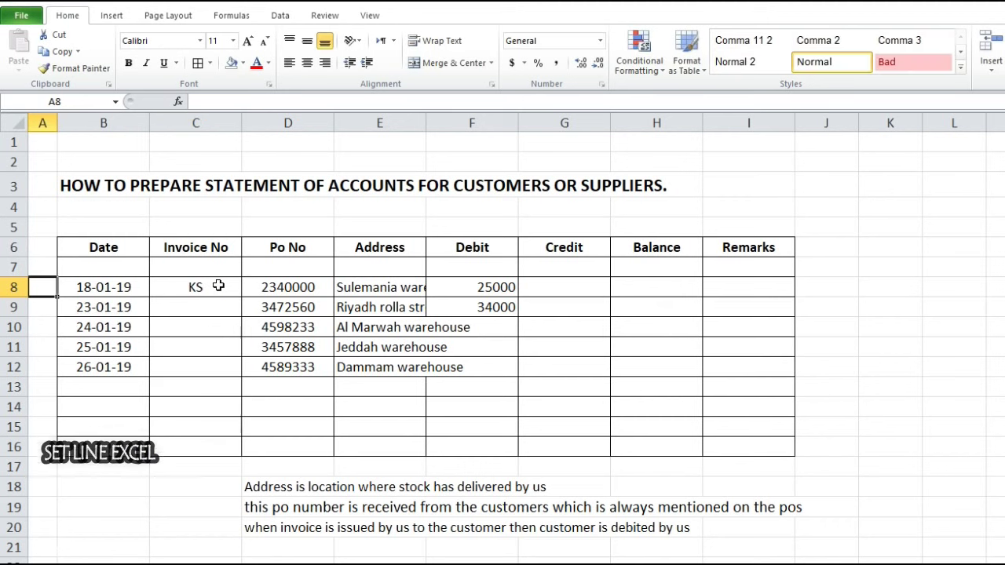
left_click(218, 286)
double_click(218, 285)
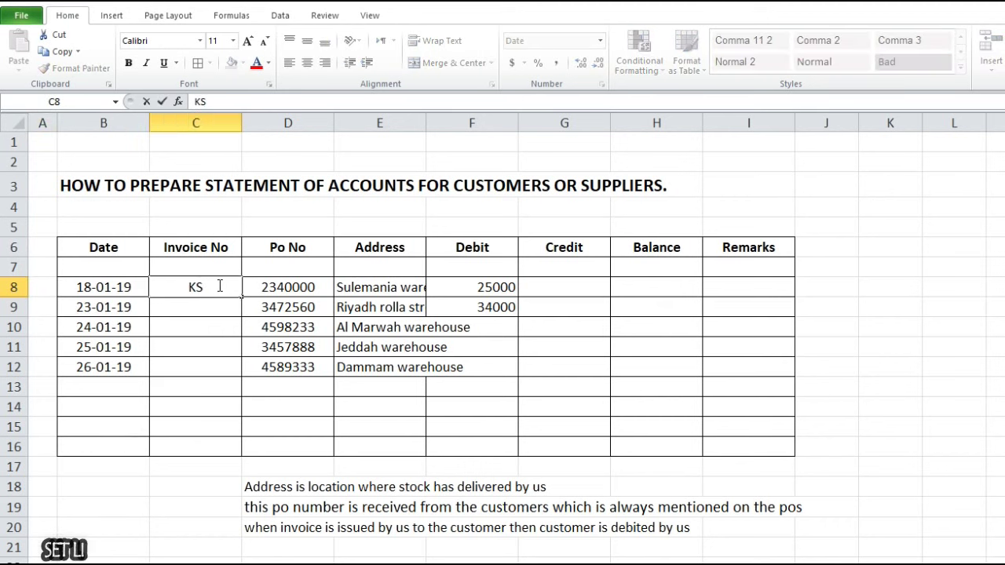
type("-00345[")
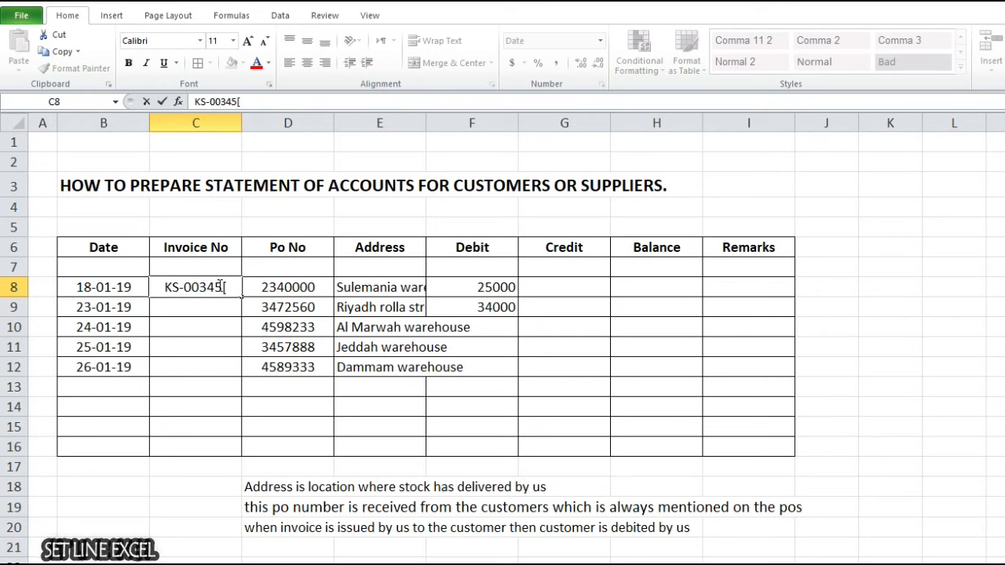
key("BackSpace")
type("?")
key("BackSpace")
type("/")
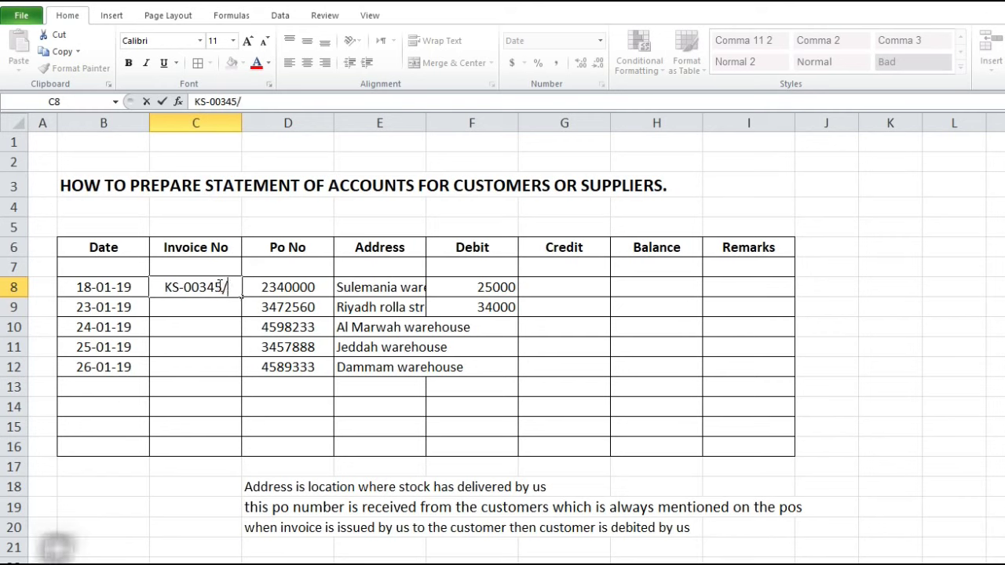
type("18")
key("Return")
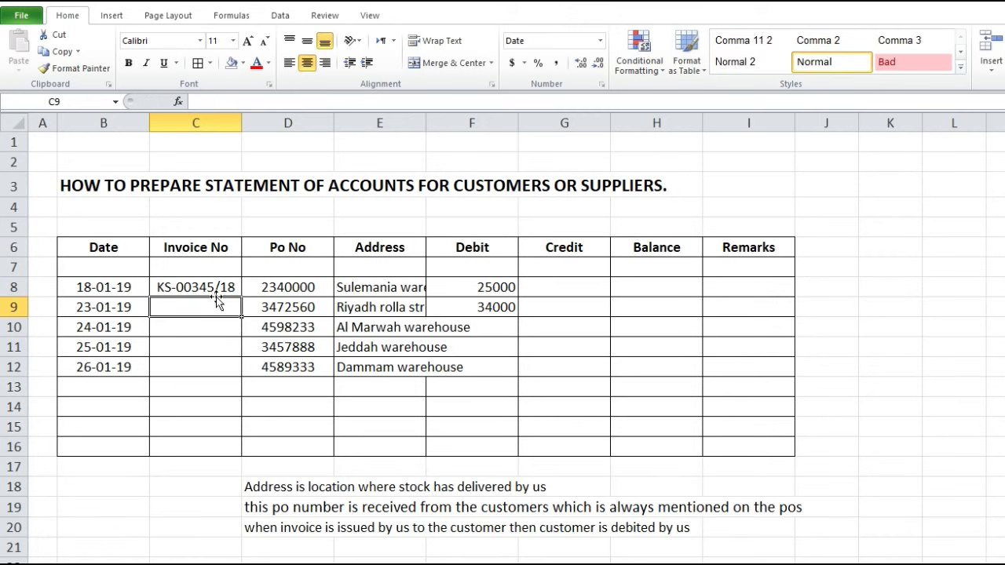
type("KS-00345/18")
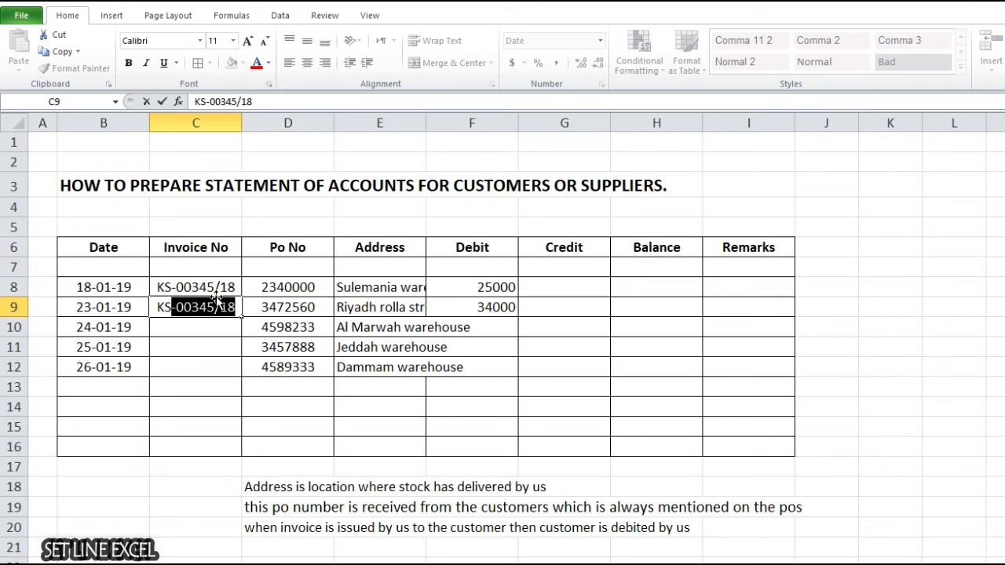
key("Return")
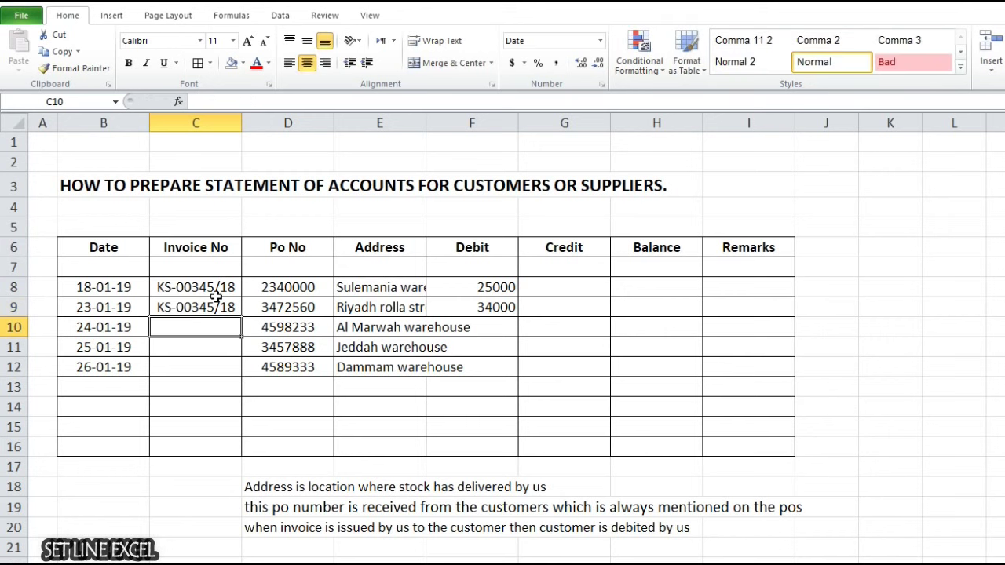
left_click_drag(219, 287, 247, 366)
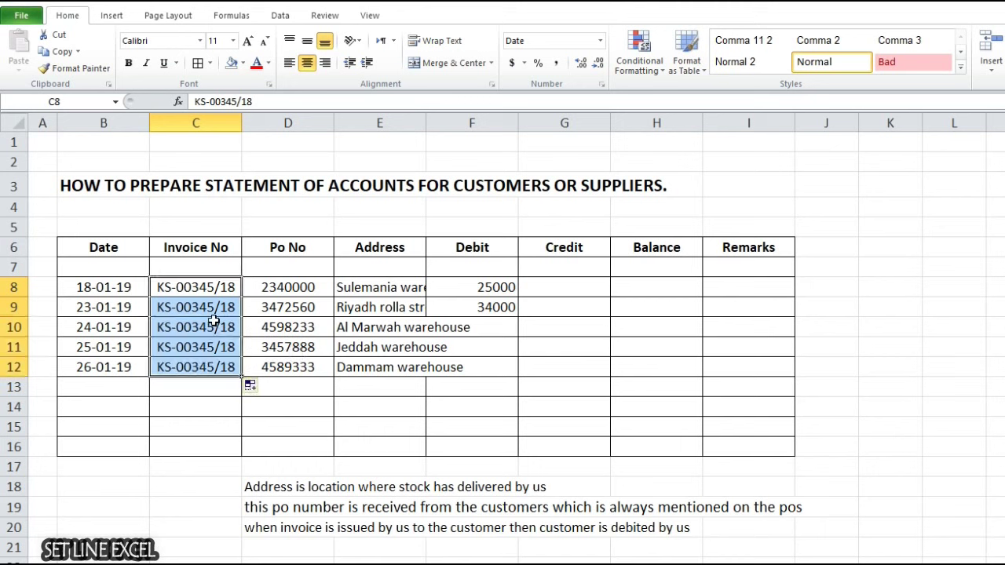
Step: Change C9 and C10 to invoice numbers KS-00346/18 and KS-00349/18
double_click(209, 307)
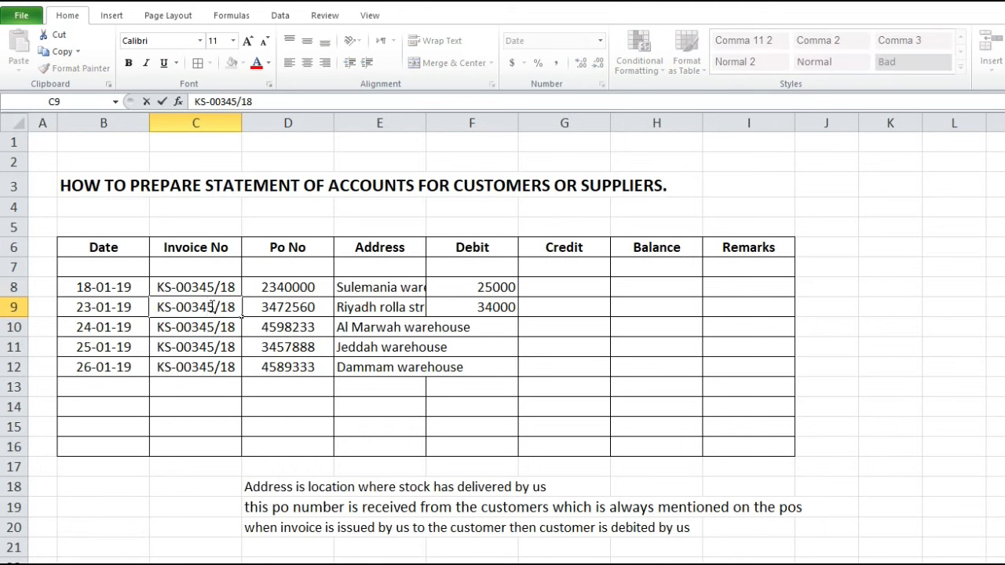
key("BackSpace")
type("6")
key("Return")
double_click(210, 335)
key("BackSpace")
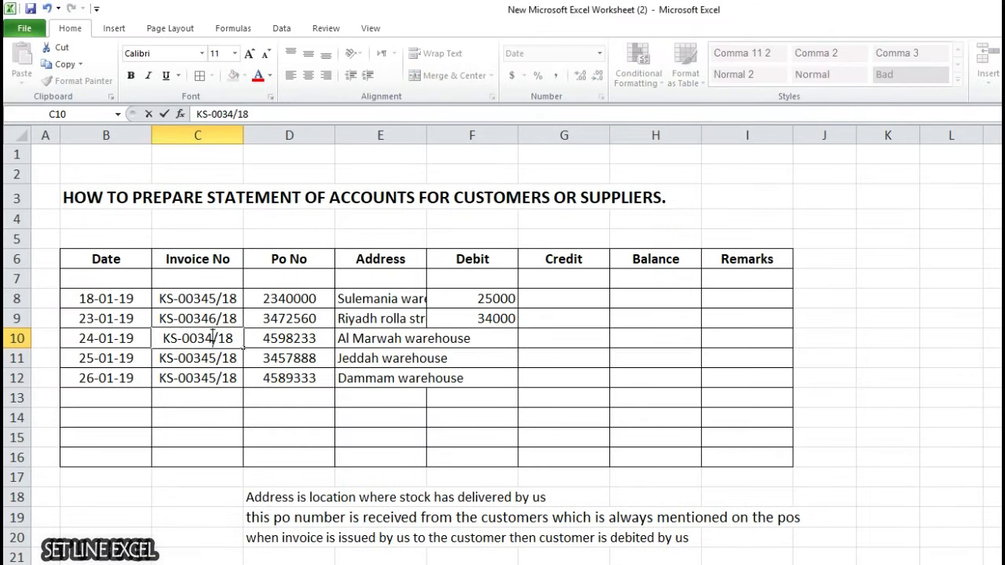
type("7")
key("Return")
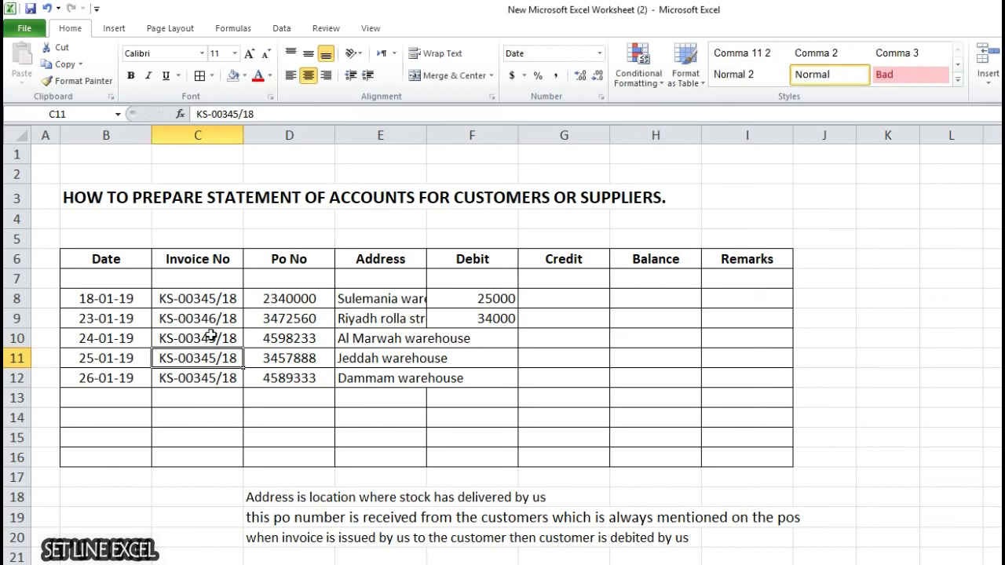
Step: Change C11 and C12 to invoice numbers KS-00354/18 and KS-00387/18
double_click(202, 357)
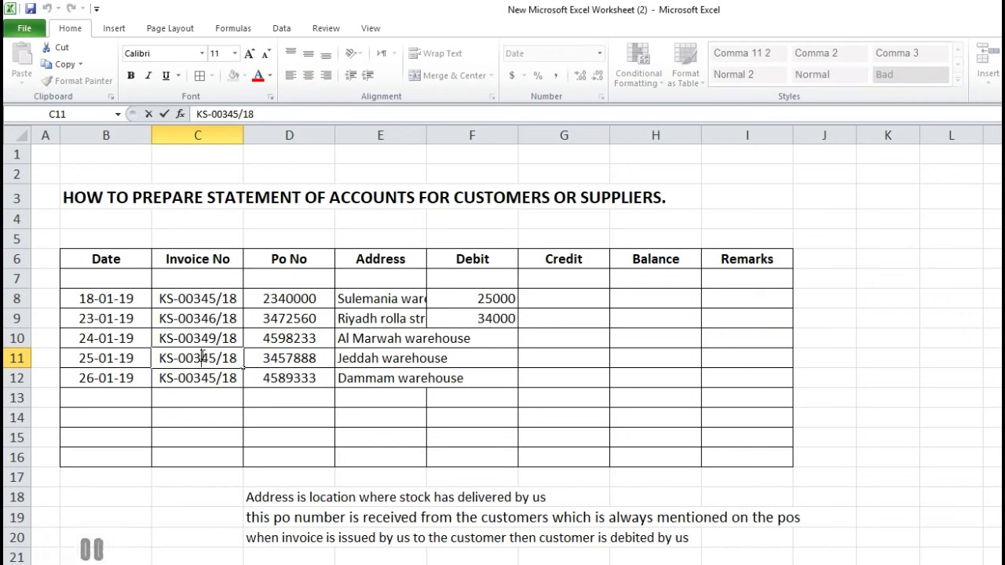
key("BackSpace")
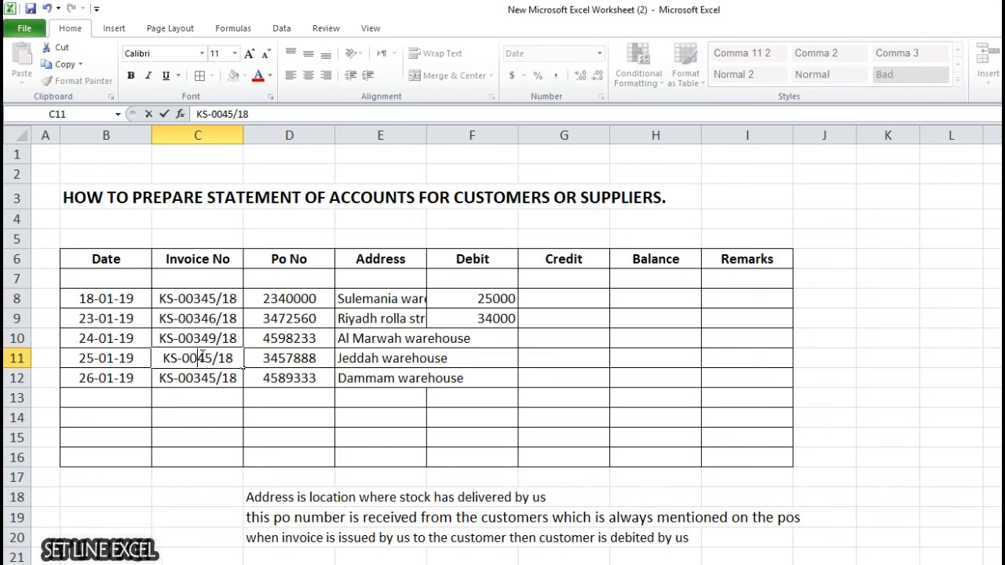
type("3")
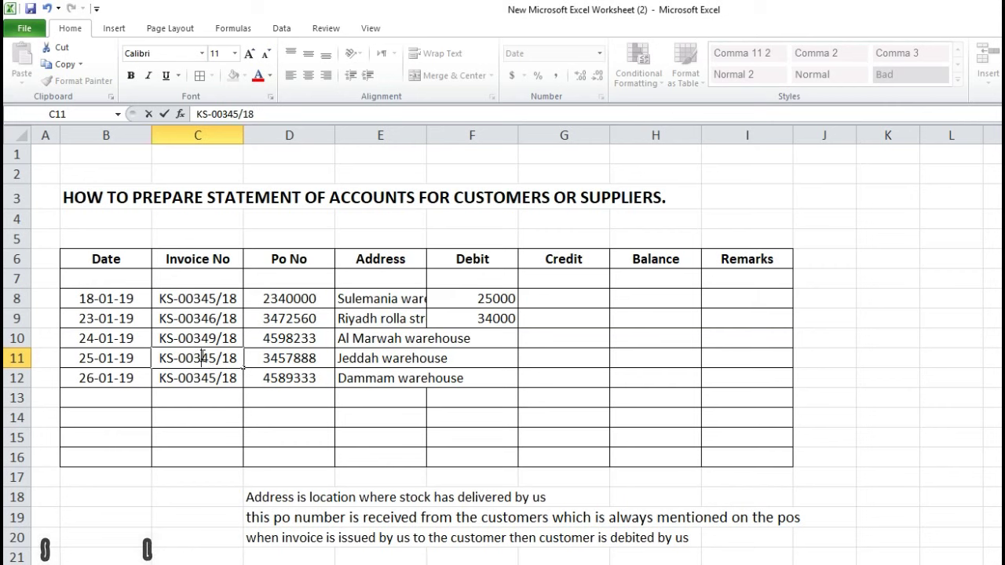
type("54")
key("Delete")
key("Delete")
key("Return")
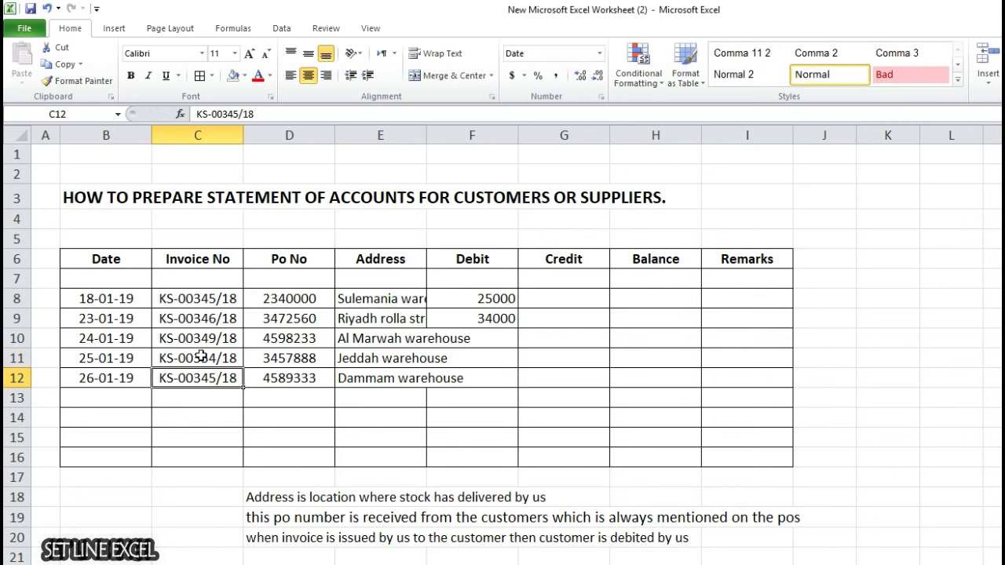
double_click(218, 380)
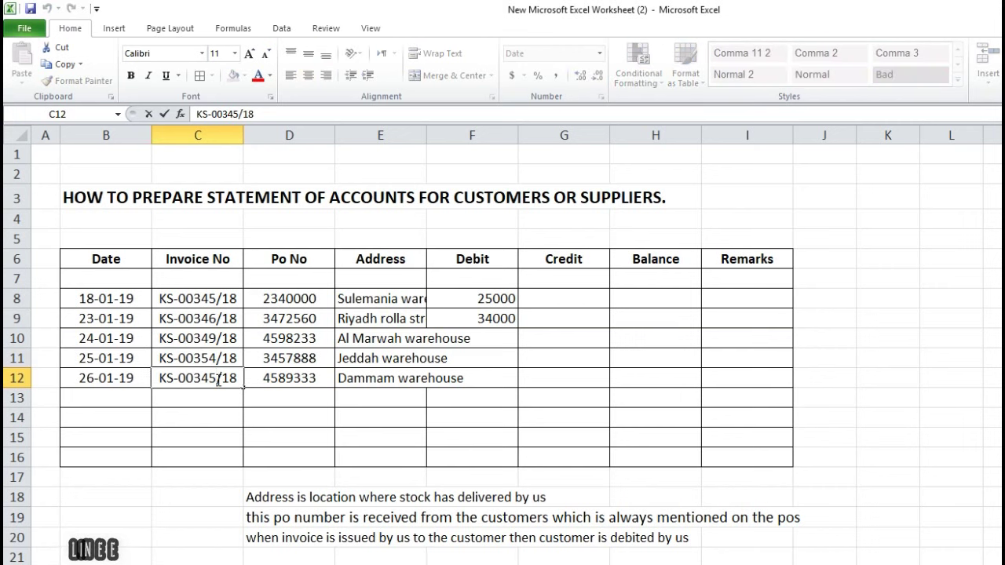
key("BackSpace")
key("BackSpace")
type("87")
key("Return")
Step: Enter debits 56000, 67000 and 34256 in F10:F12, then clear the stray value from F13
left_click(367, 433)
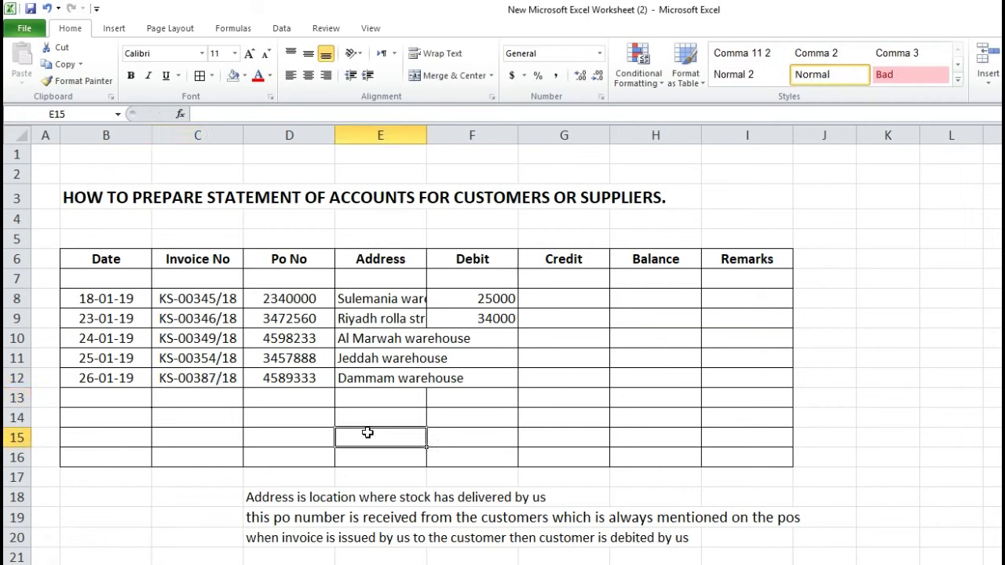
left_click(488, 340)
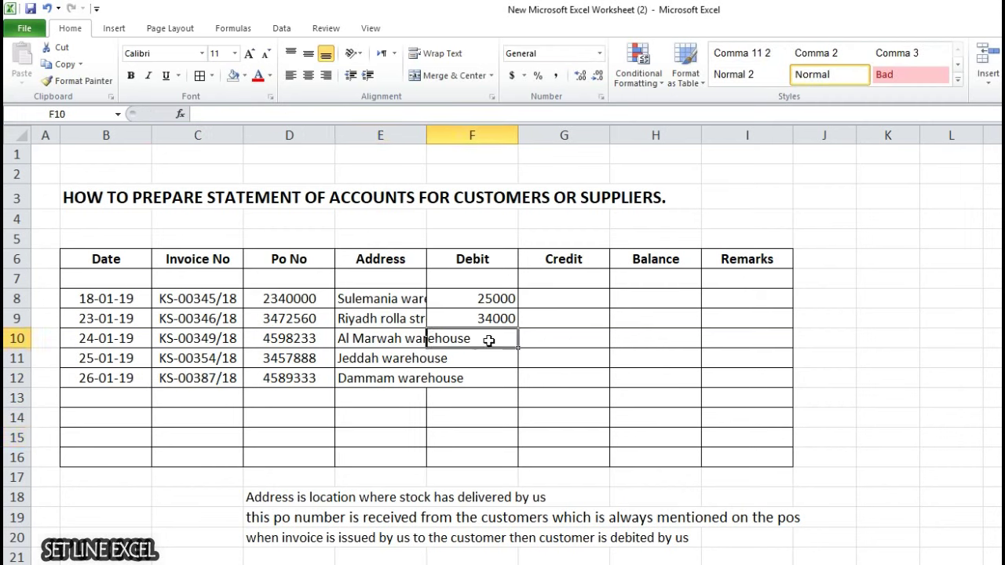
type("56000")
key("Return")
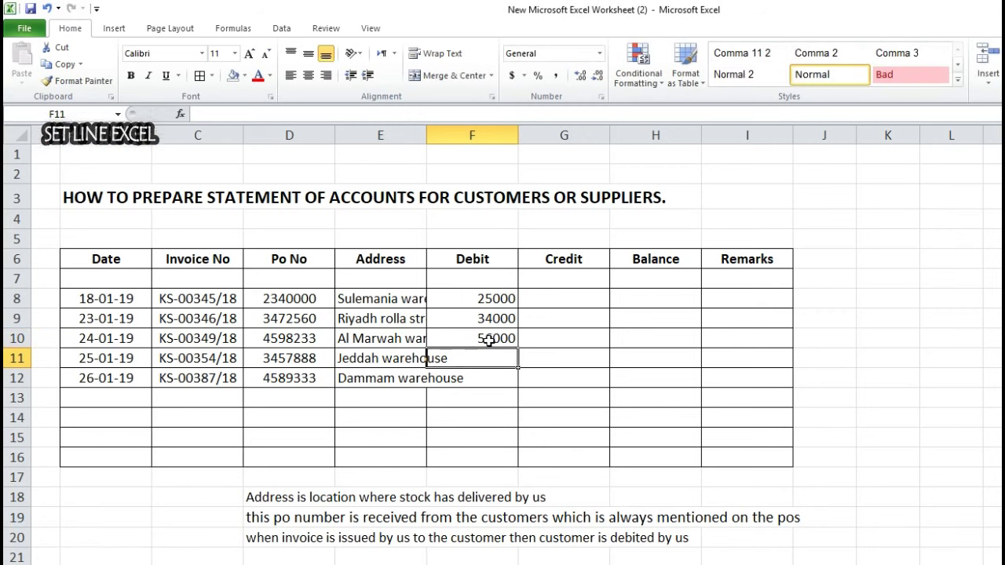
type("67000")
key("Return")
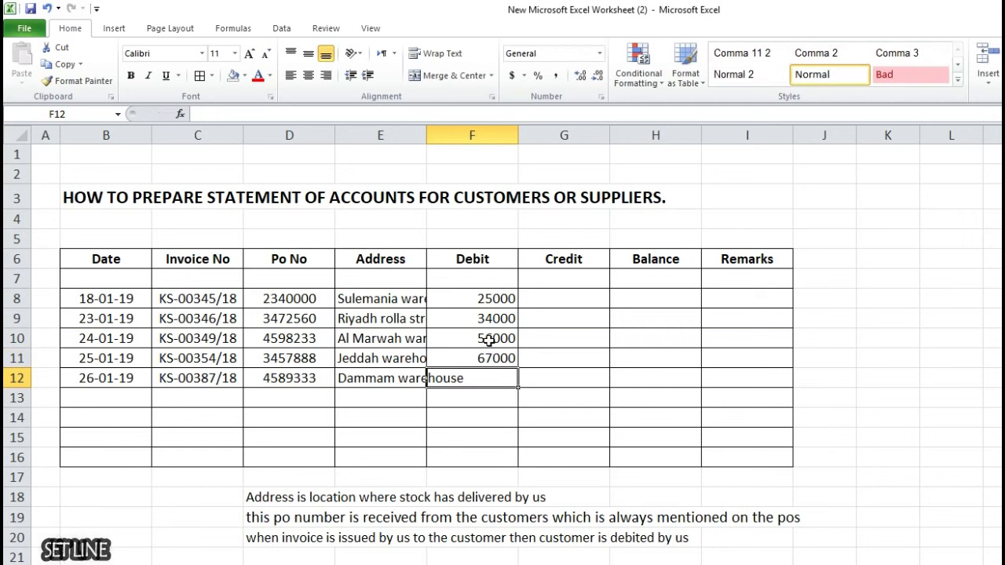
type("34256")
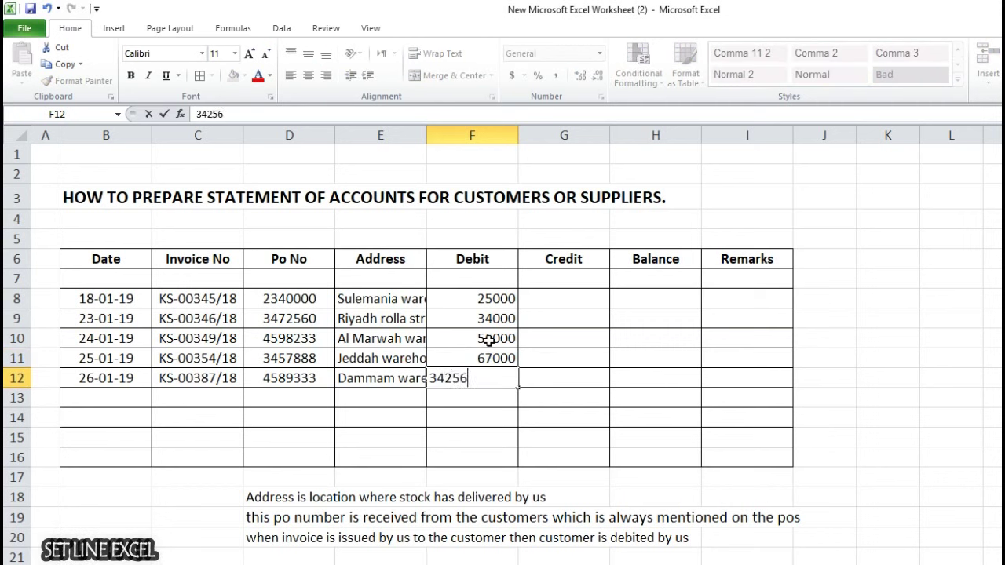
key("Return")
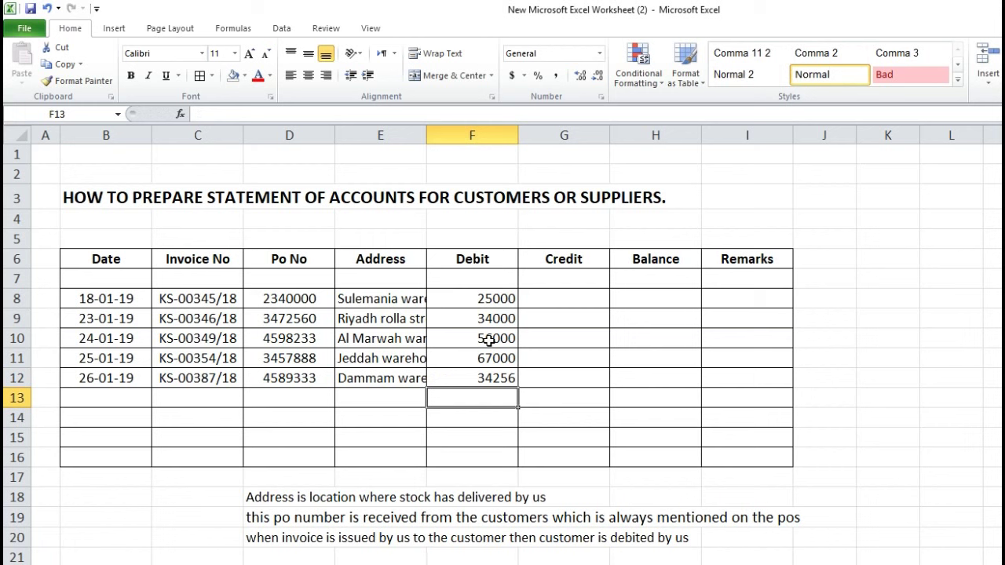
type("34210")
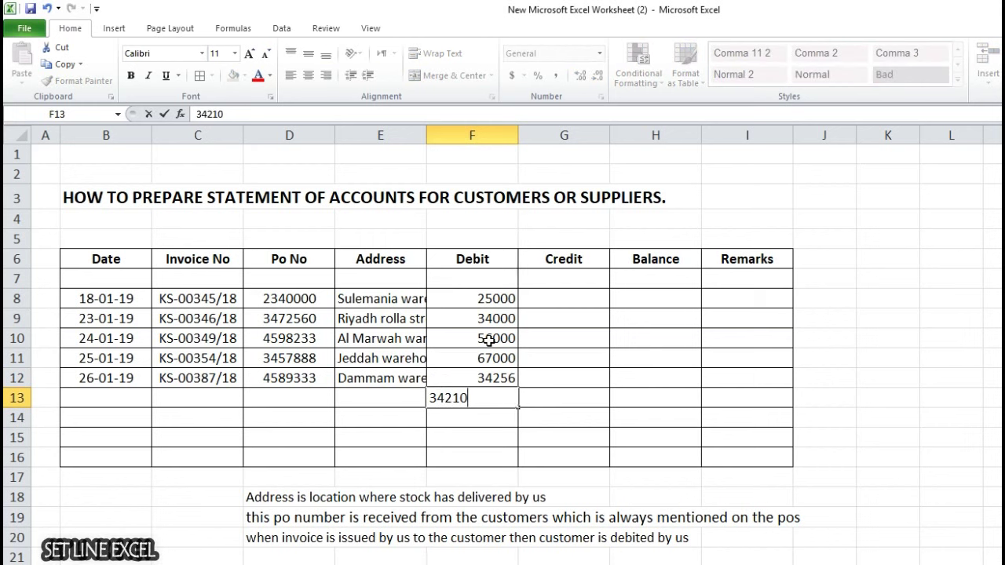
key("Return")
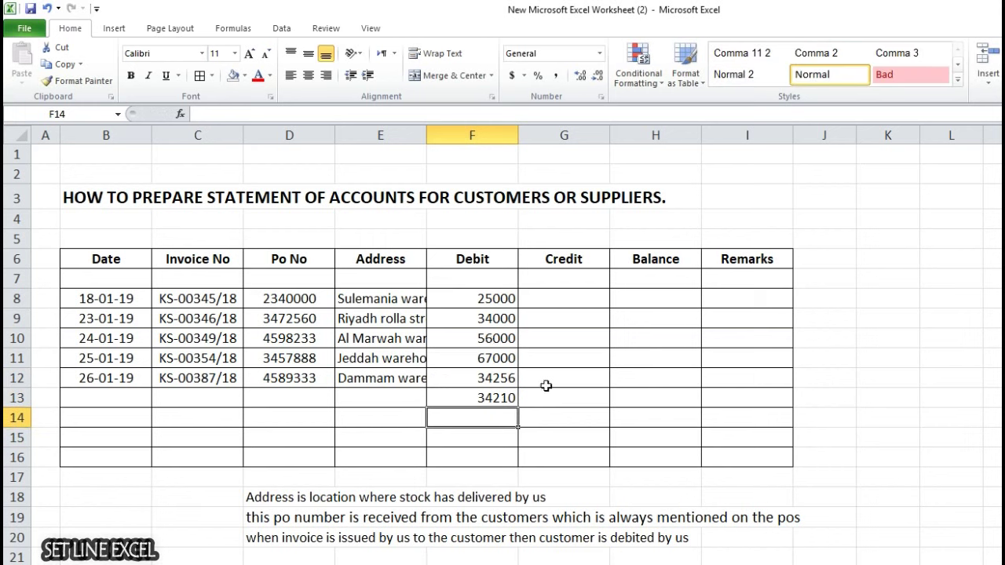
left_click(480, 395)
key("Delete")
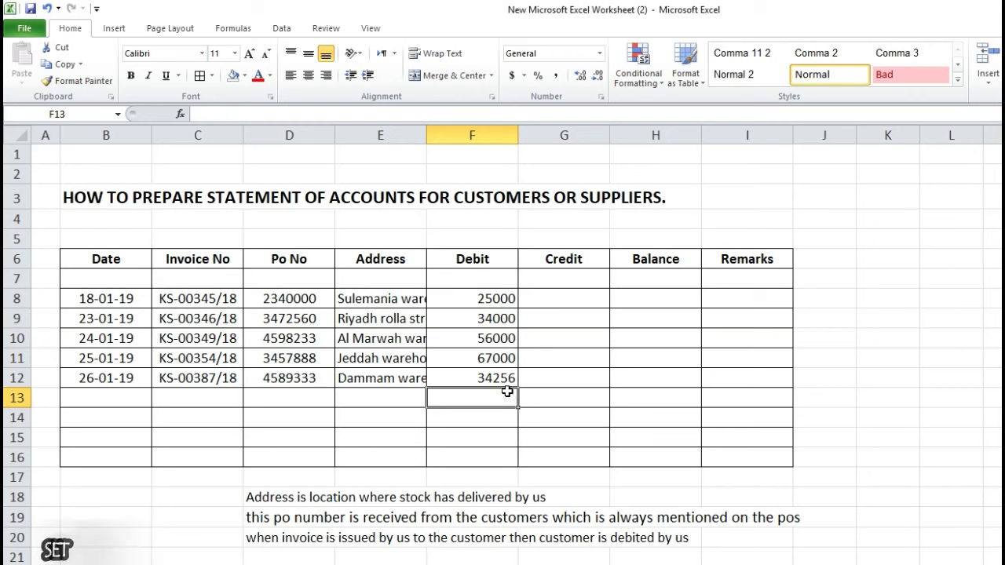
Step: Enter the date 30-02-19 in B13 and centre it
left_click(102, 393)
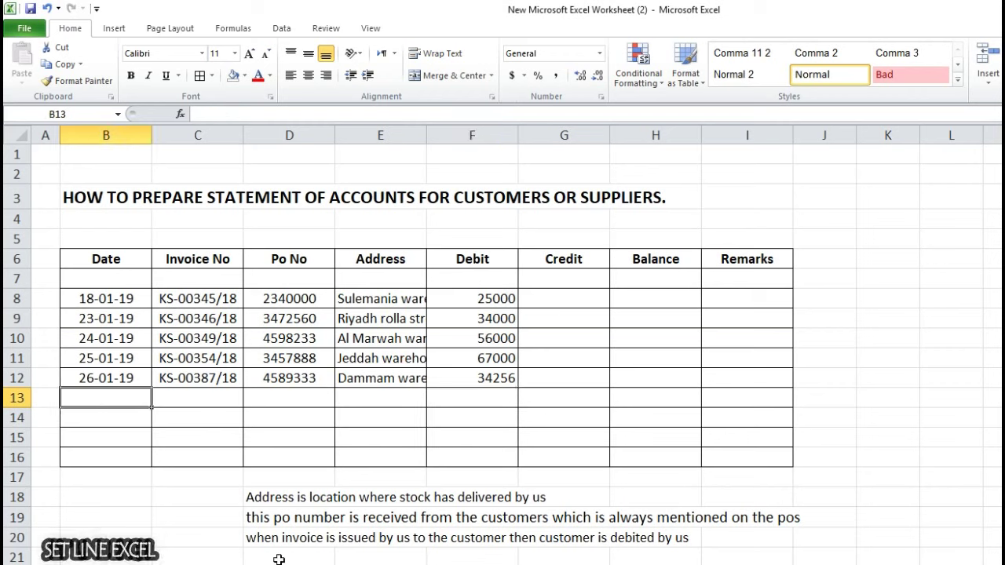
type("30")
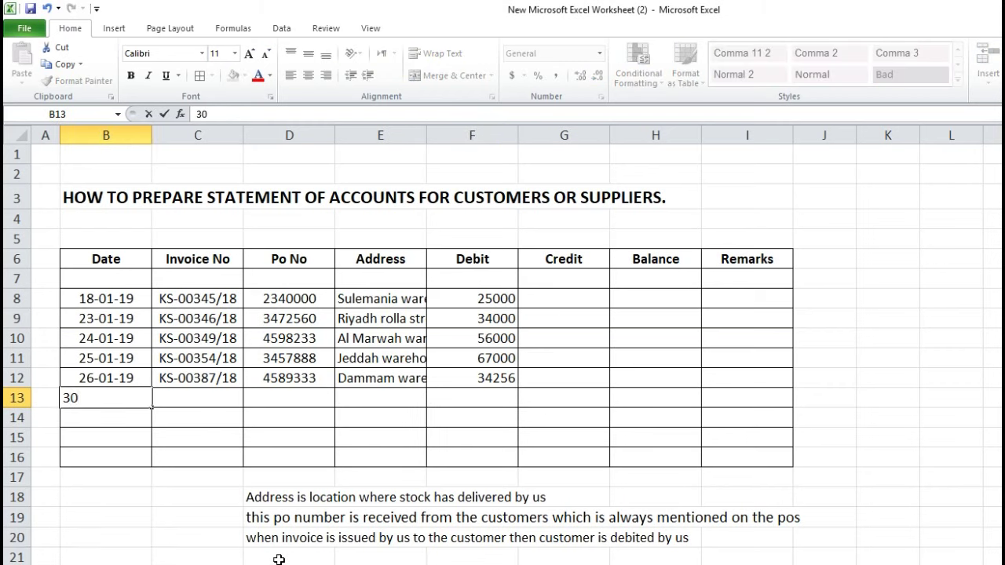
type("-02-19")
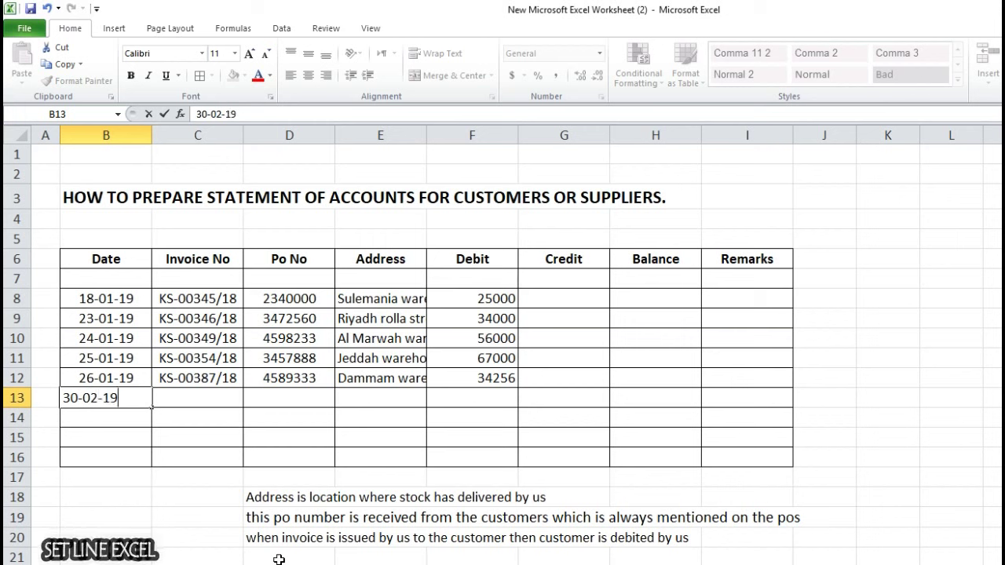
key("Return")
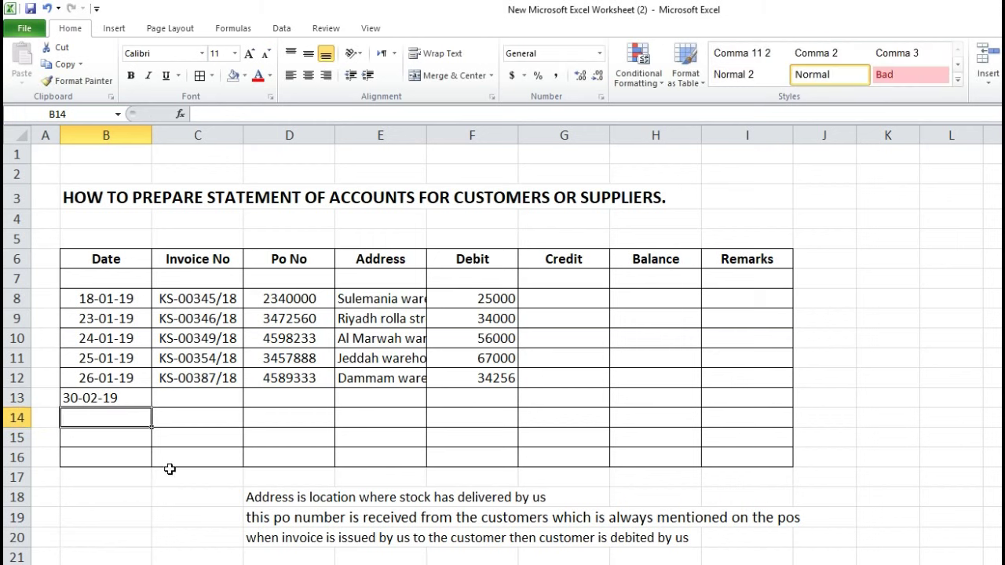
left_click(114, 396)
left_click(307, 76)
Step: Enter invoice number BR-00789/19 in C13 and centre it
left_click(197, 398)
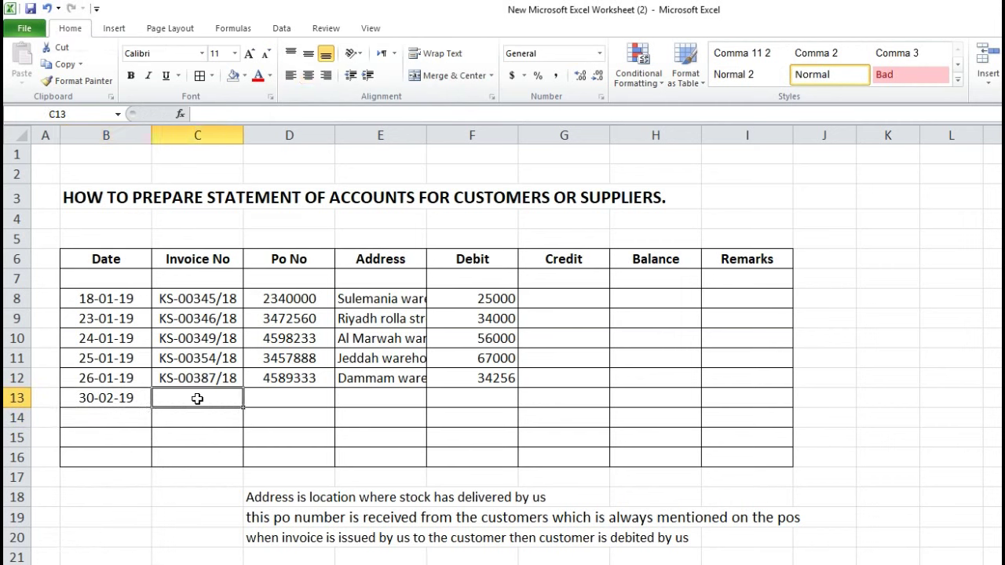
type("BR-2")
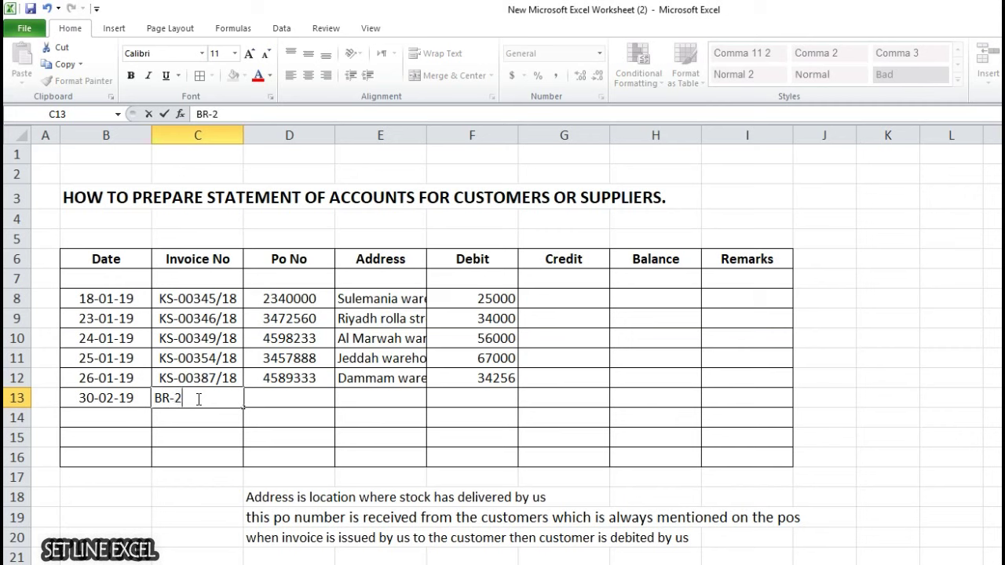
key("BackSpace")
type("00789")
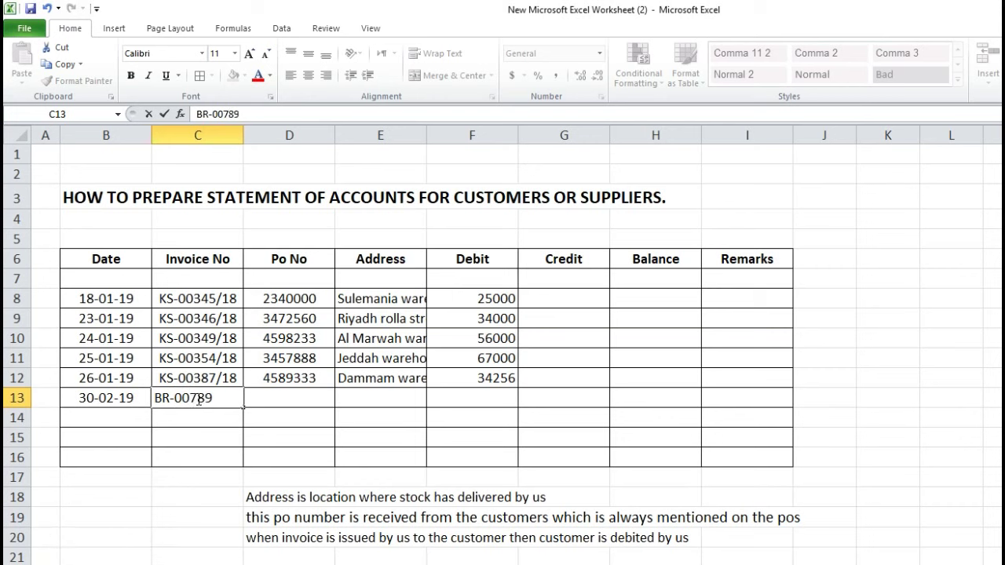
type("-")
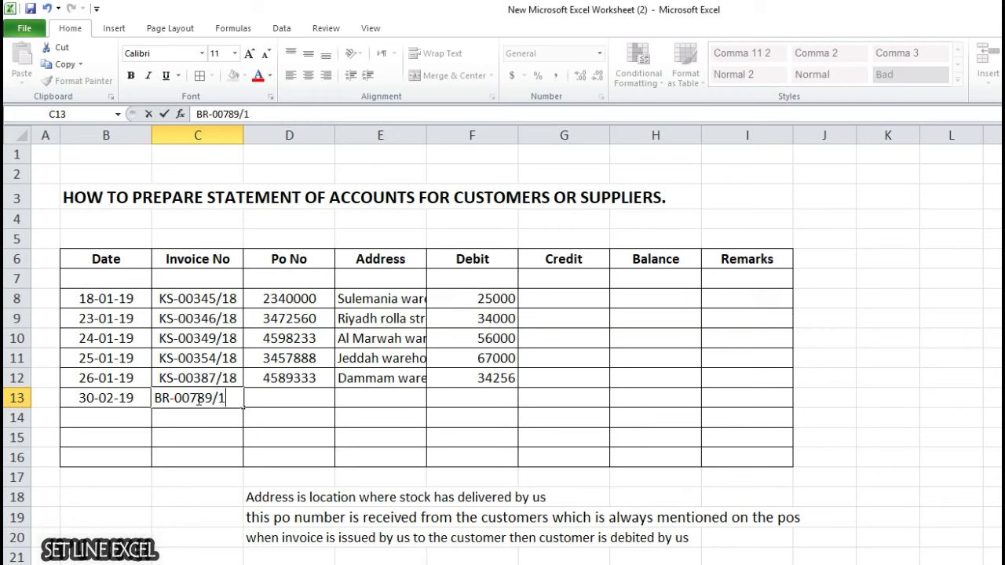
type("0")
key("BackSpace")
key("Return")
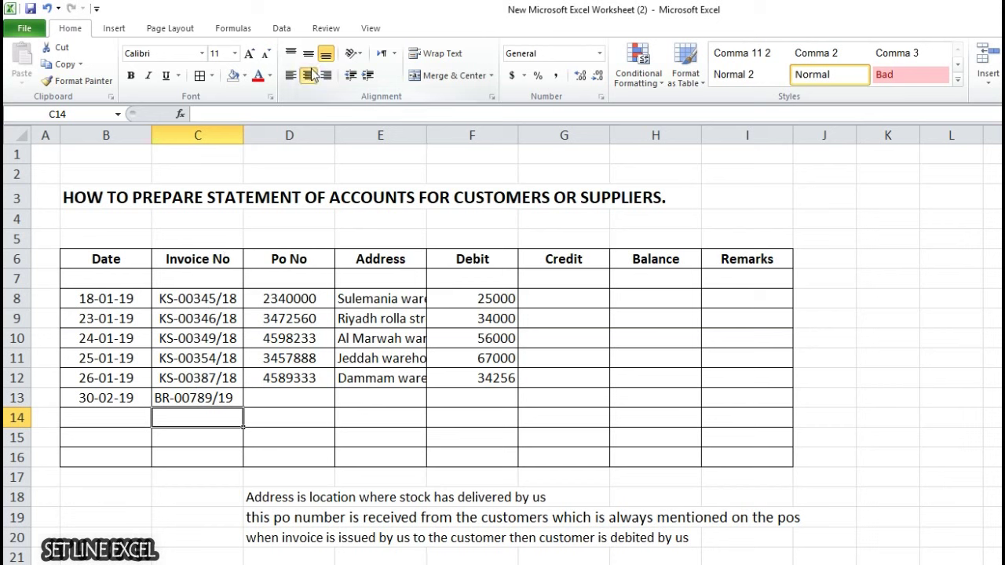
left_click(216, 398)
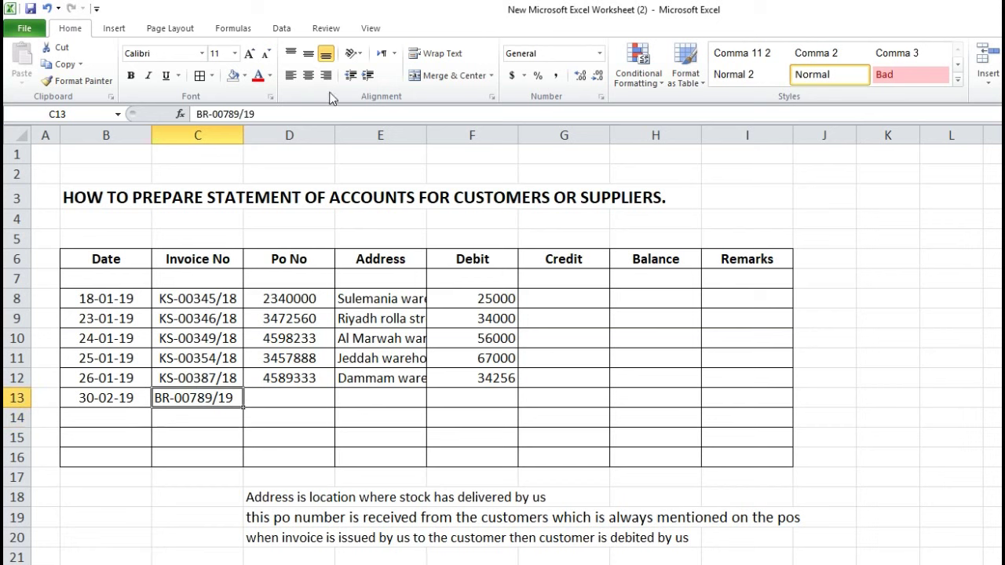
left_click(308, 76)
Step: Fill the rest of row 13 with RECEIPT, AMOUNT RECEIVED, debit 0 and credit 145000
left_click(321, 400)
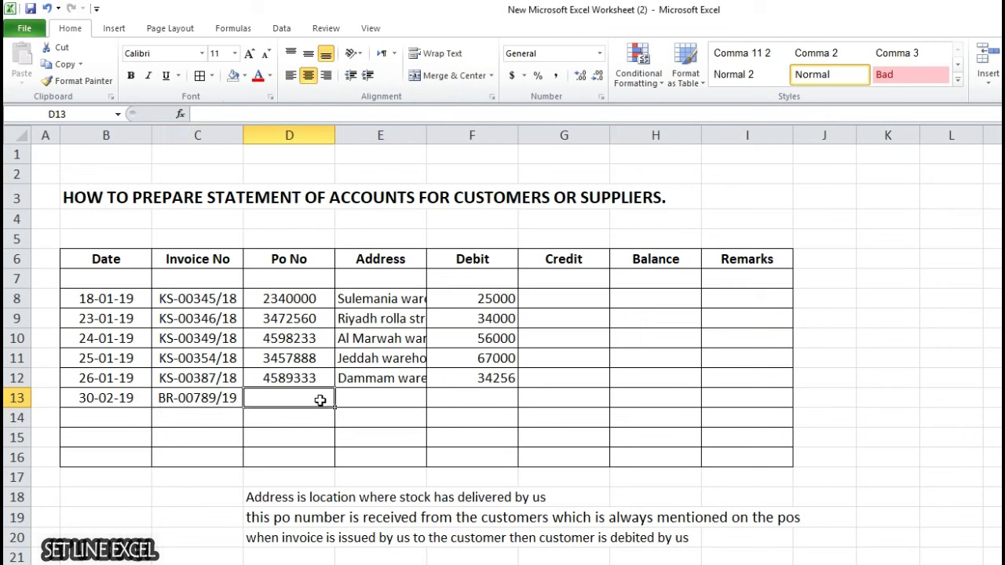
type("RECEIPT")
key("Tab")
type("AMOUNT RECEIVED")
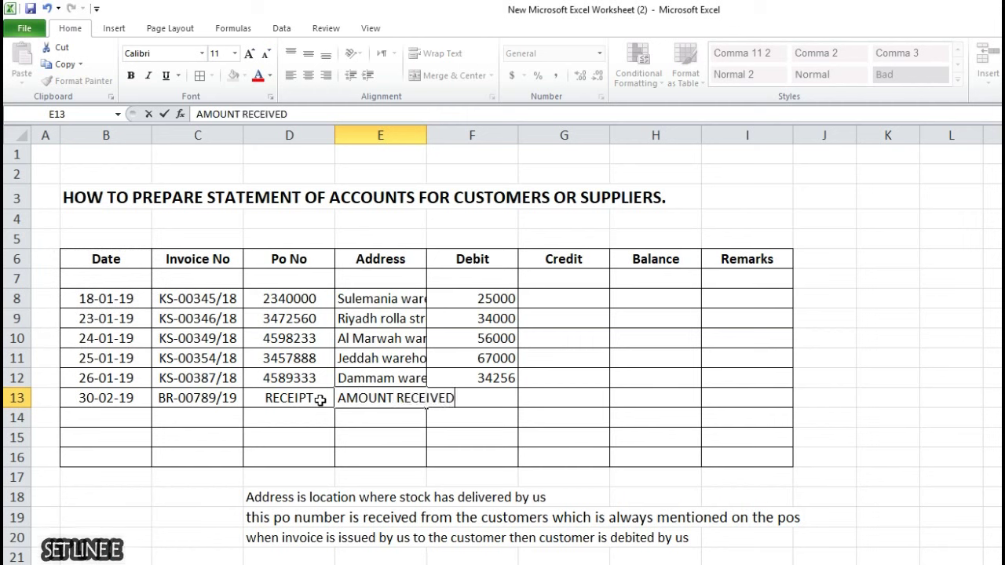
key("Tab")
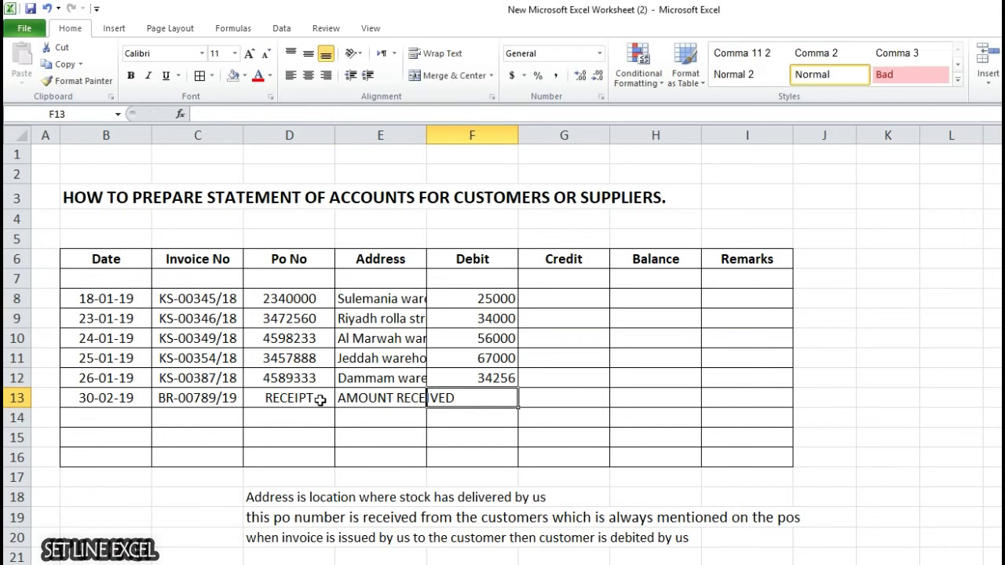
type("0")
key("Tab")
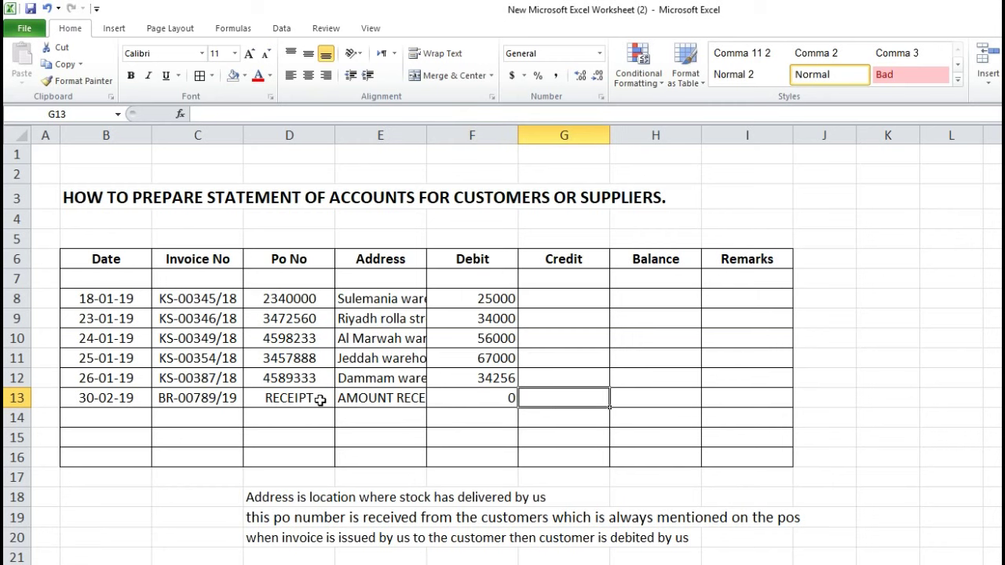
type("1")
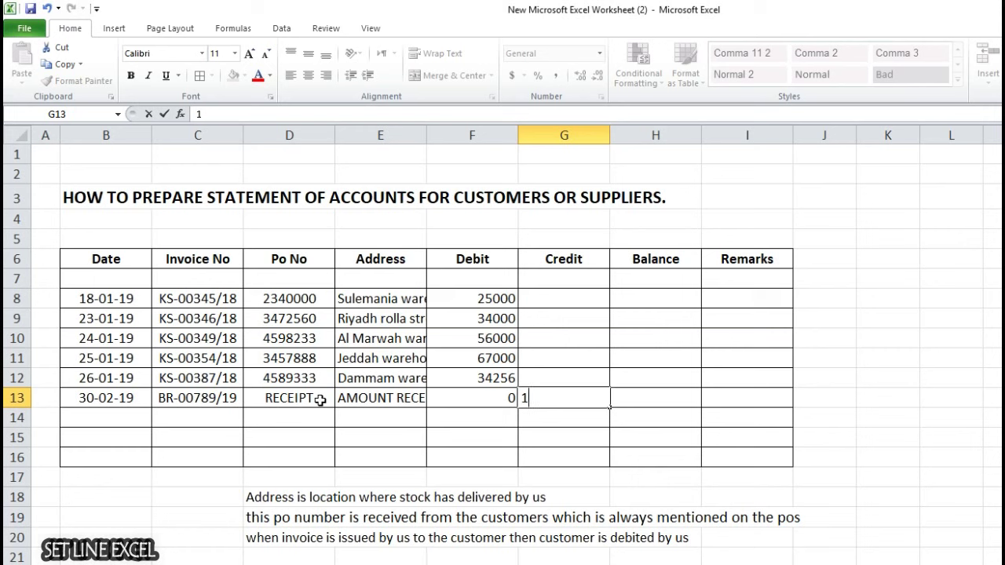
type("45")
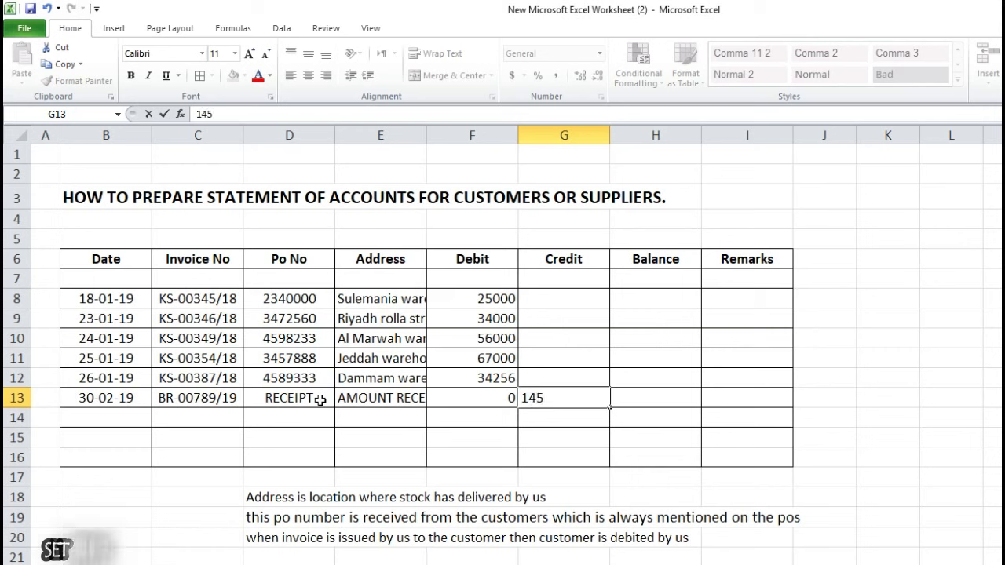
type("000")
key("Return")
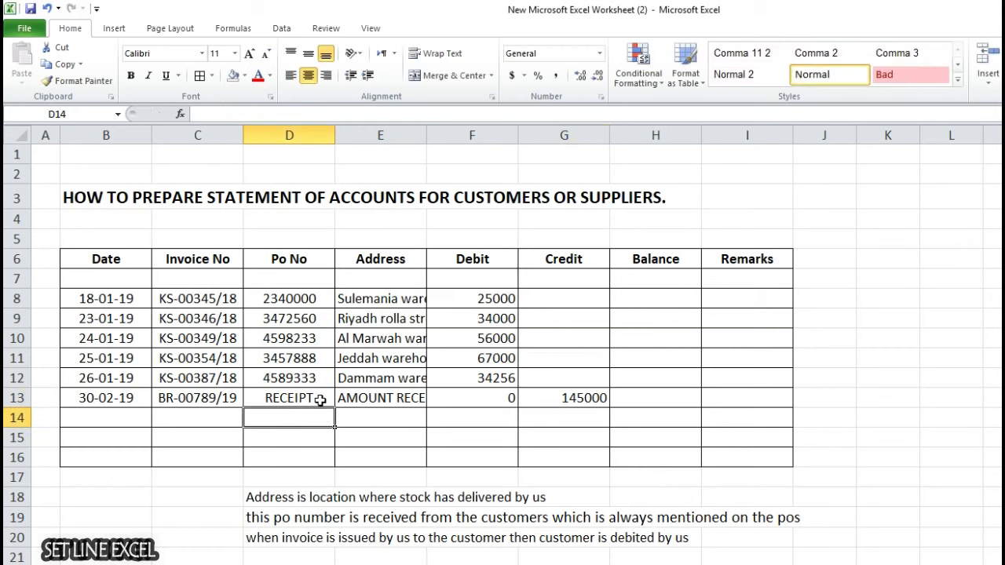
Step: Fill the blank cells in the Debit and Credit range F8:G14 with 0 using Go To Special Blanks
mouse_move(490, 295)
left_mouse_down()
mouse_move(597, 408)
mouse_move(594, 397)
left_mouse_up()
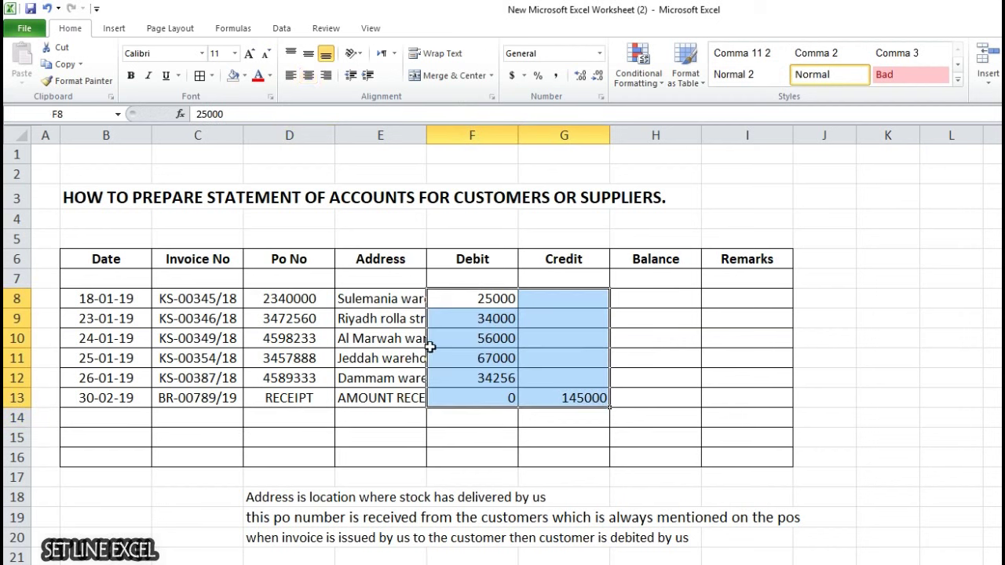
key("ctrl+g")
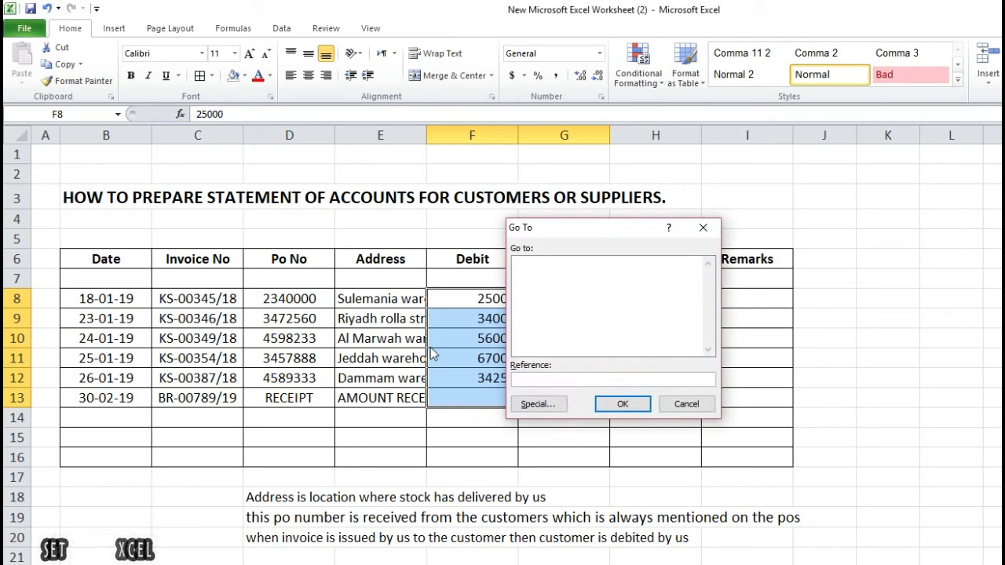
left_click(537, 405)
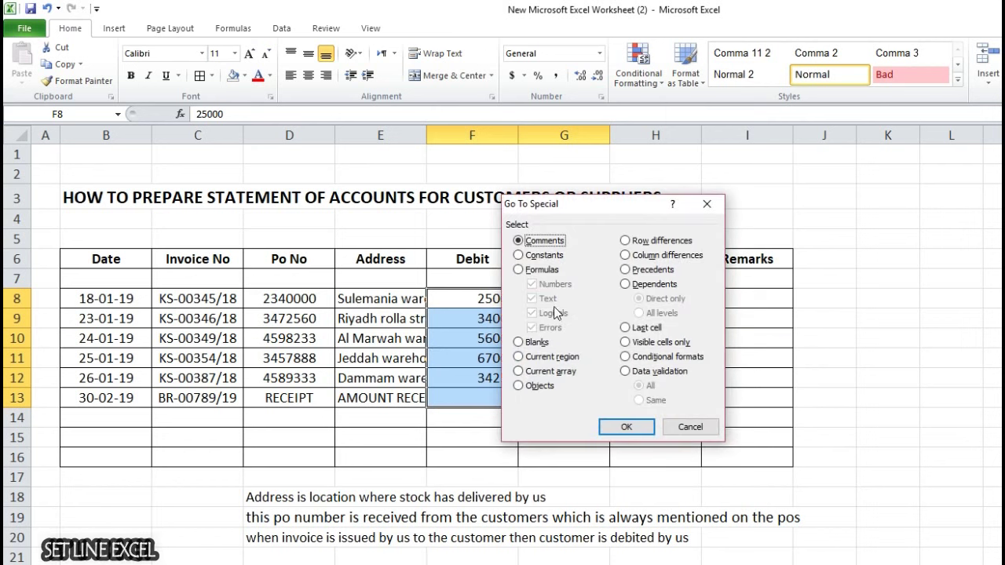
left_click(626, 428)
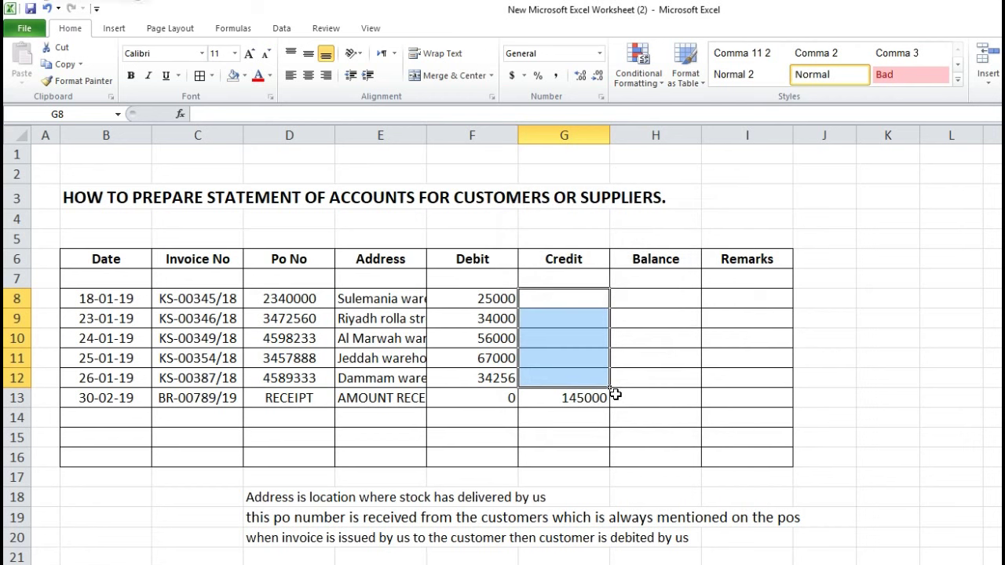
type("0")
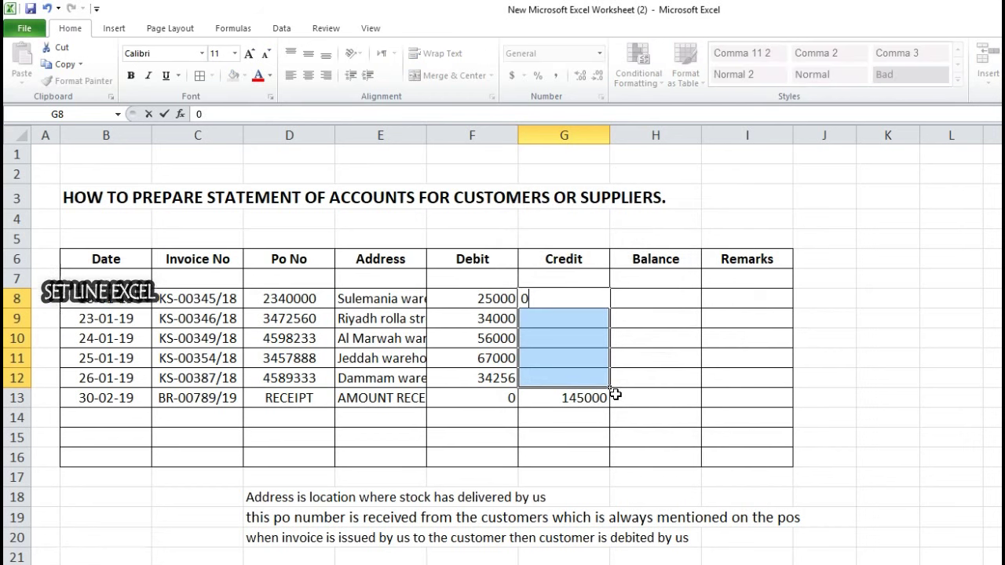
key("ctrl+Return")
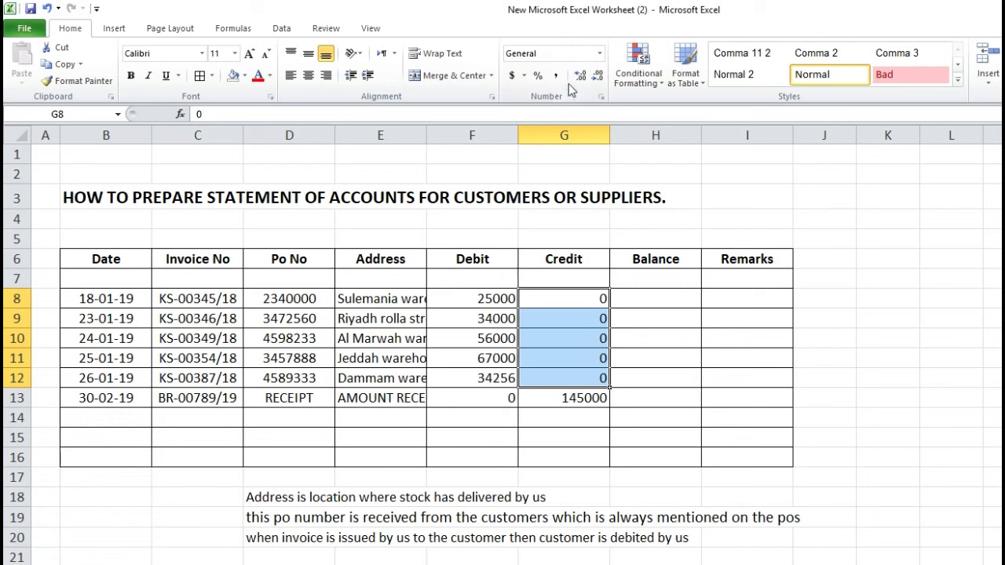
Step: Apply Comma Style with no decimals to the Debit and Credit amounts F8:G13
left_click(556, 73)
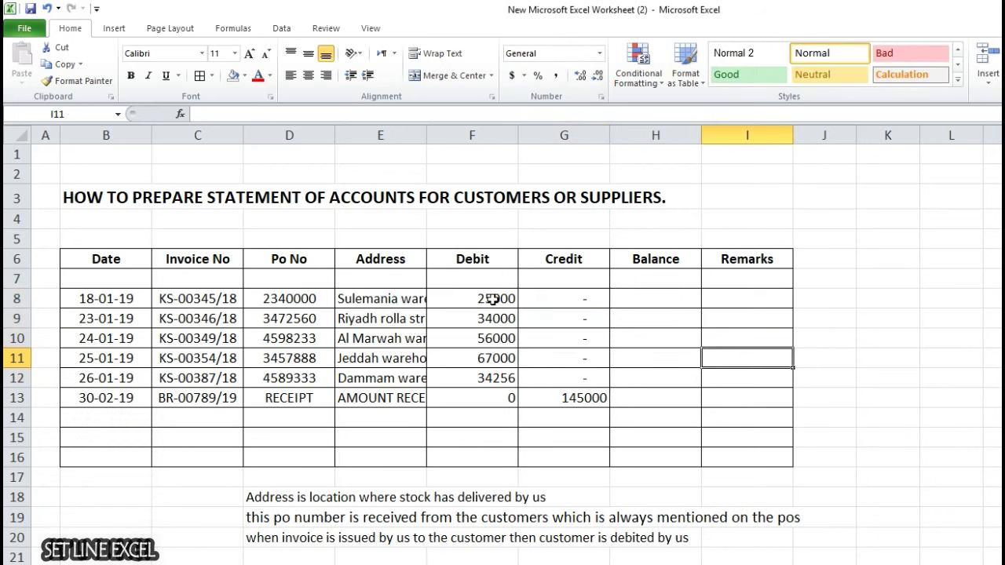
left_click_drag(494, 300, 588, 401)
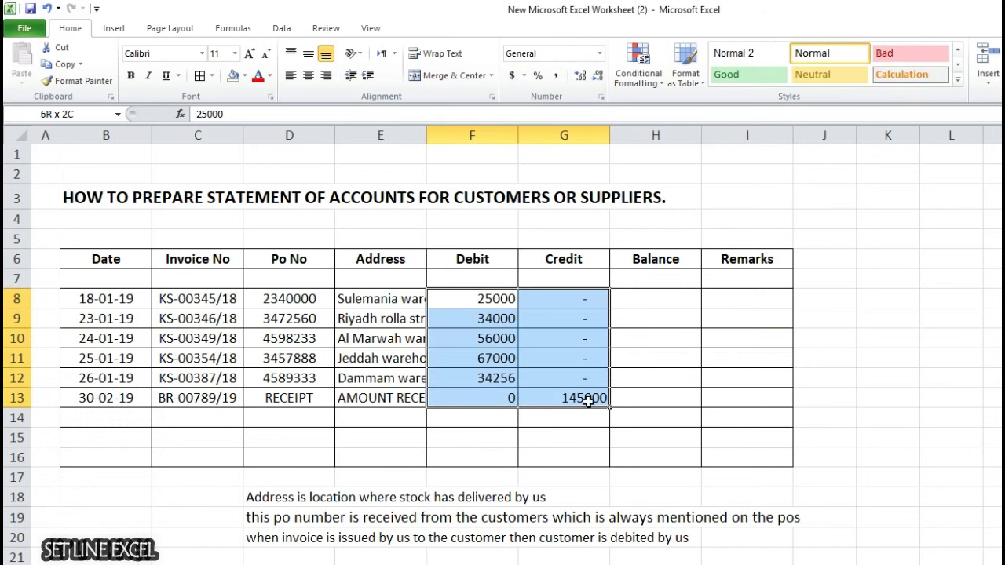
left_click(556, 76)
left_click(598, 76)
left_click(598, 76)
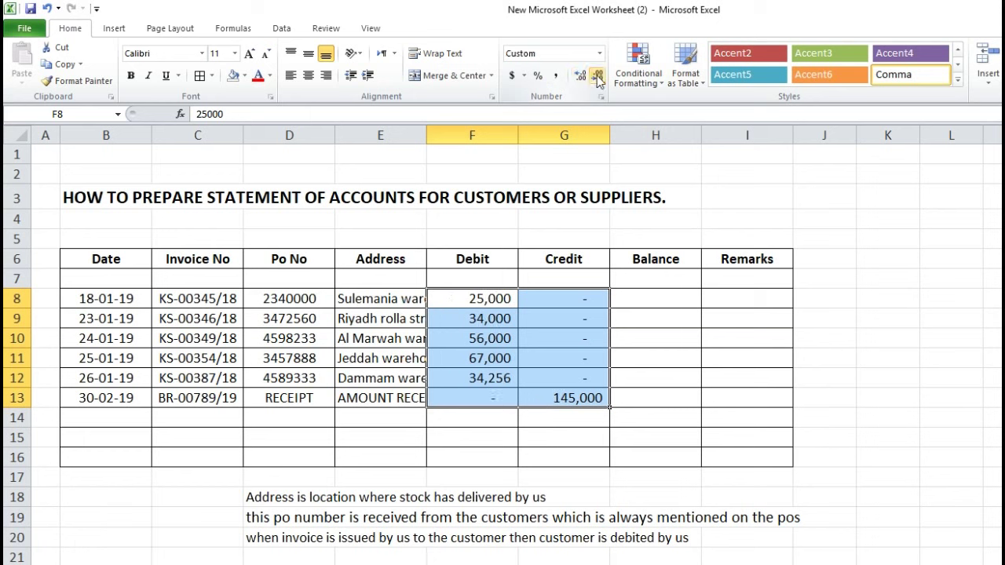
left_click(708, 412)
Step: Select the first Balance cell H8
left_click(661, 299)
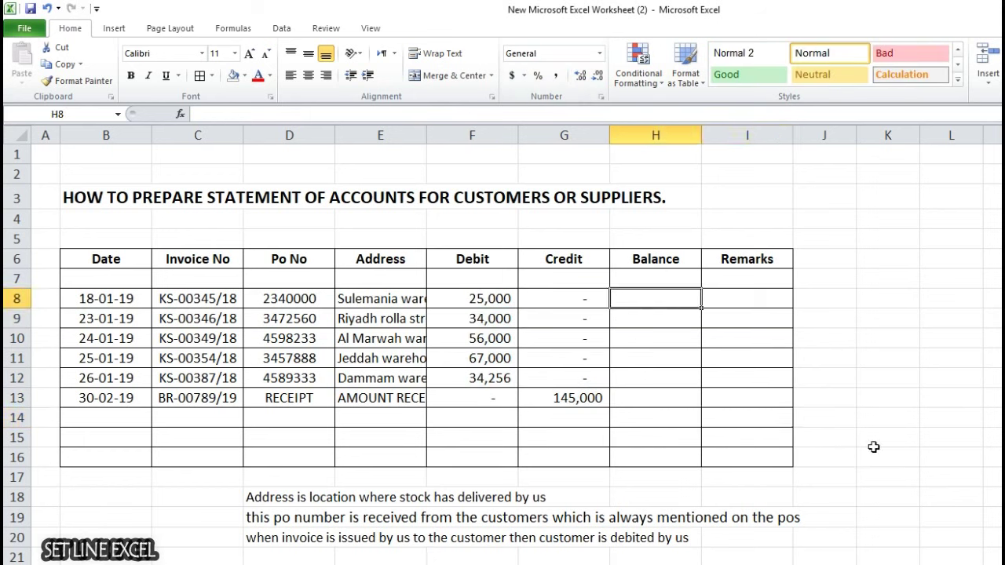
Step: Enter =H7+F8-G8 in H8 and fill it down to H14 as a running balance
type("=")
key("Escape")
type("=")
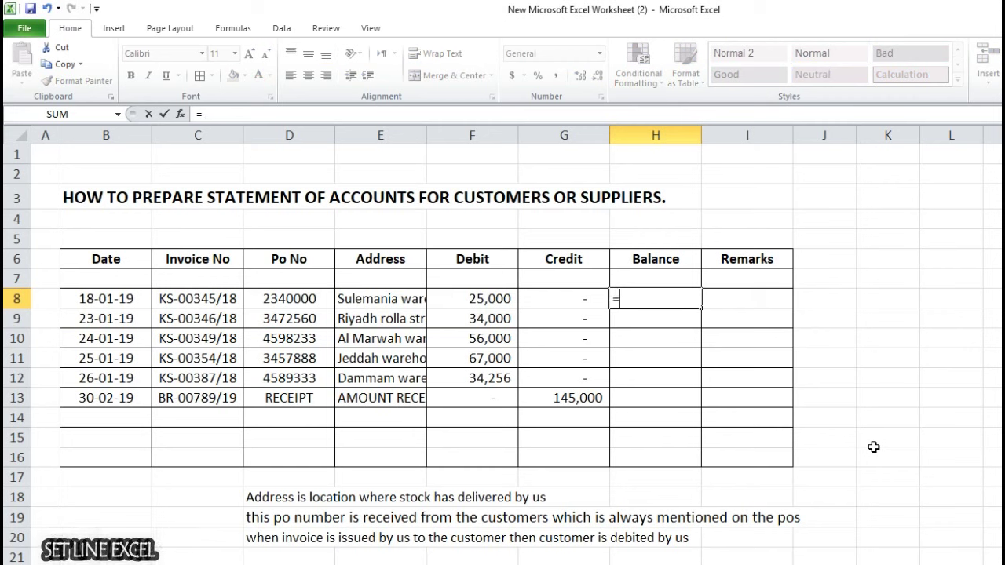
key("Up")
type("+")
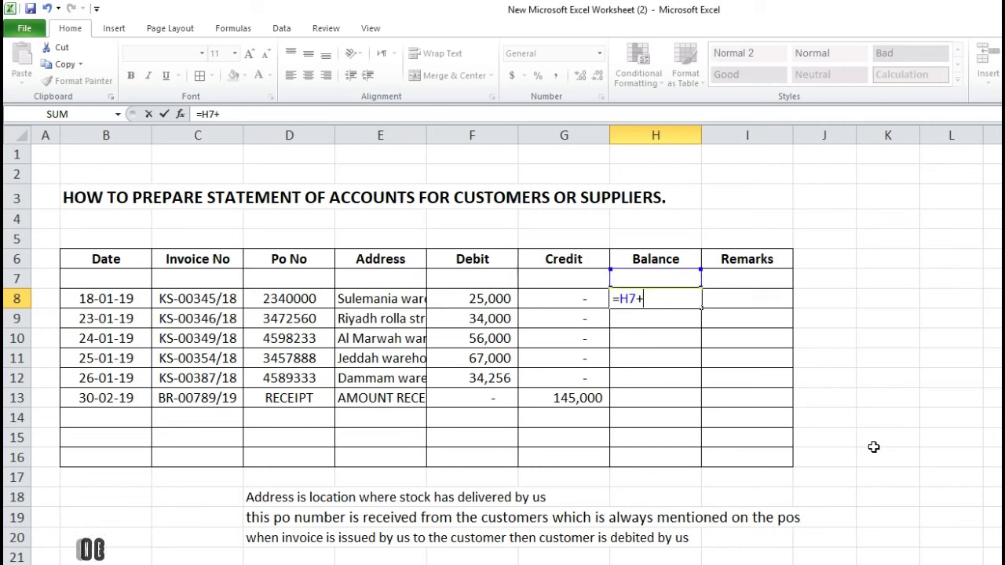
key("Left")
key("Left")
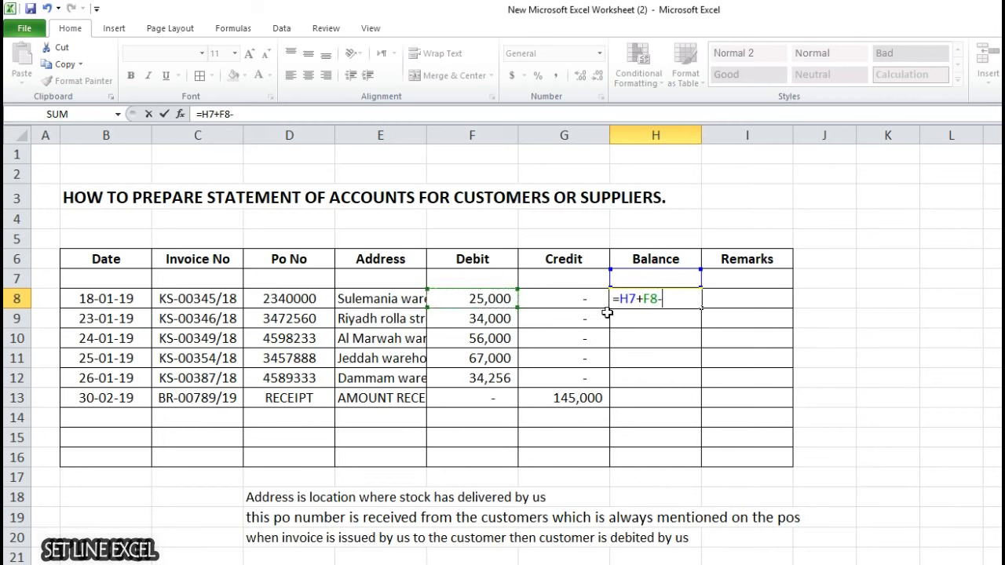
left_click(583, 297)
key("Return")
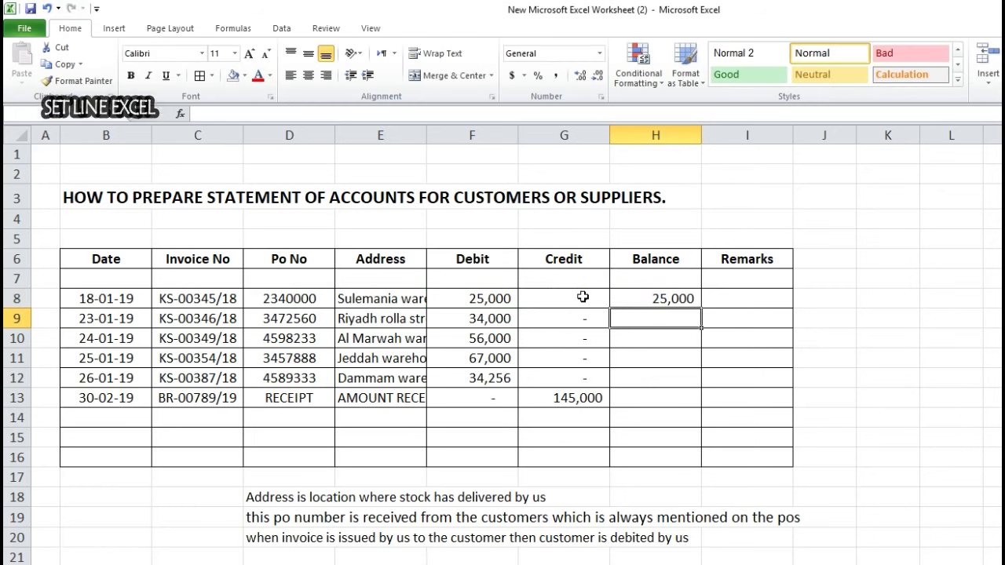
left_click(651, 295)
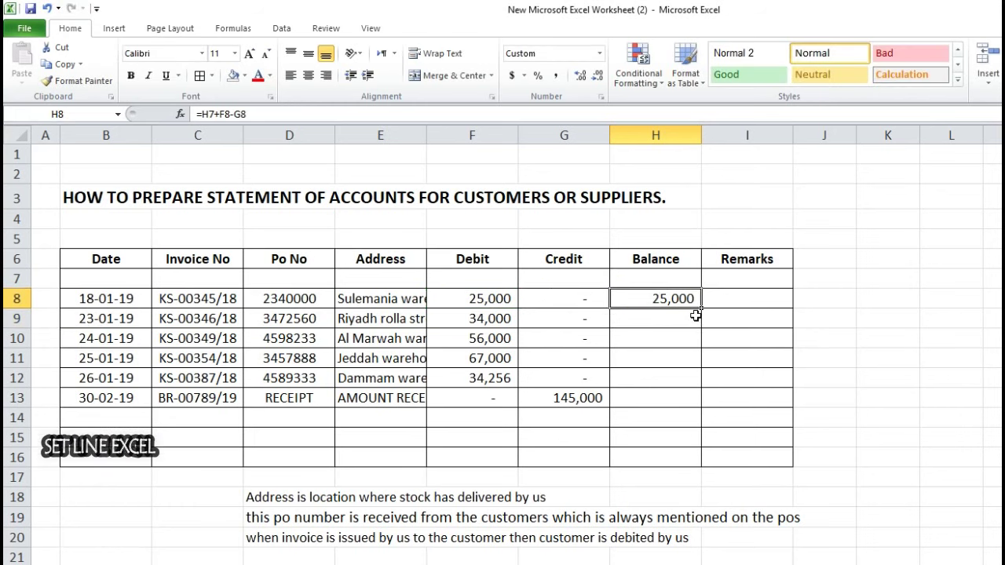
left_click_drag(695, 315, 707, 426)
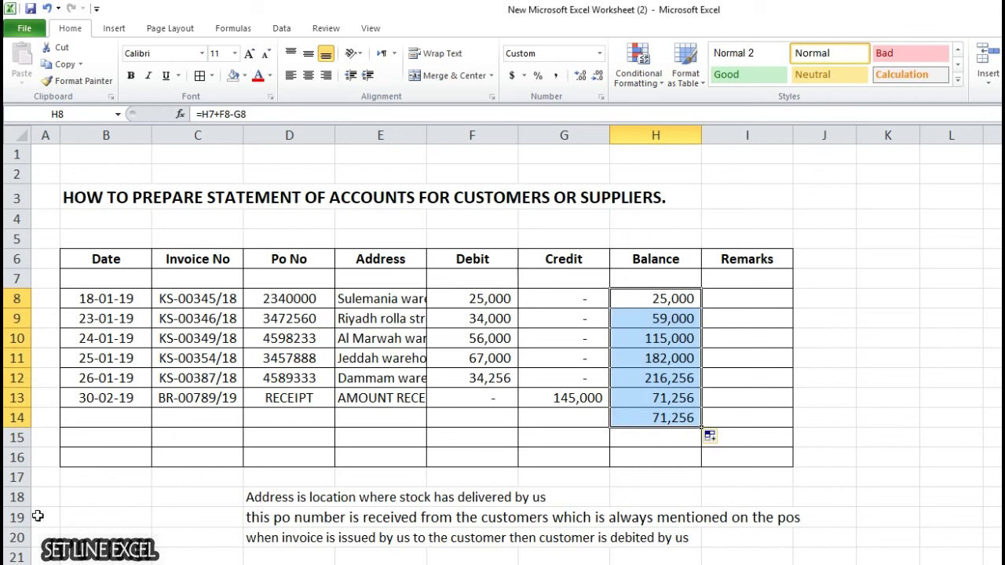
left_click_drag(33, 496, 31, 540)
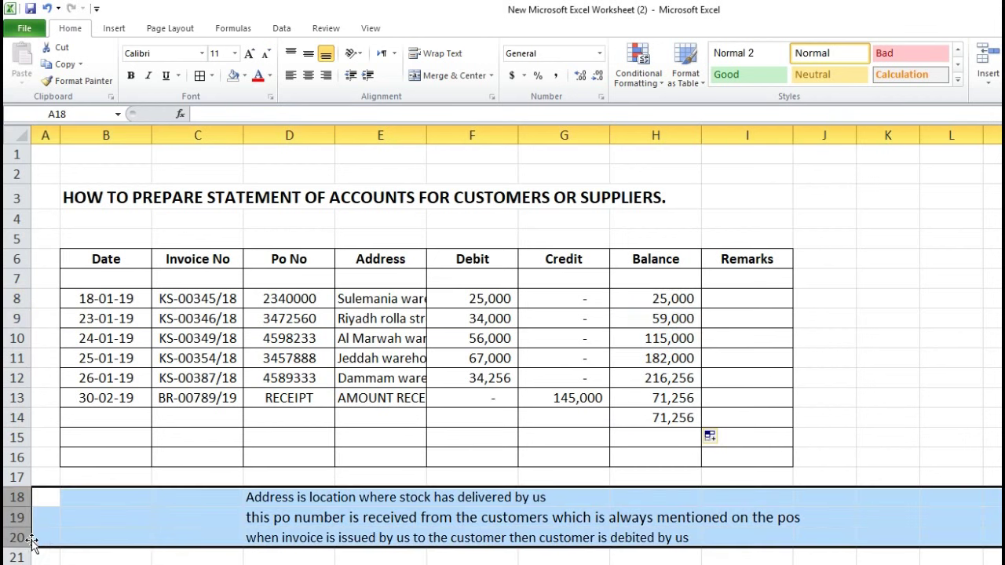
Step: Clear the notes in rows 18–20 and apply All Borders to row 18
key("Delete")
left_click(213, 555)
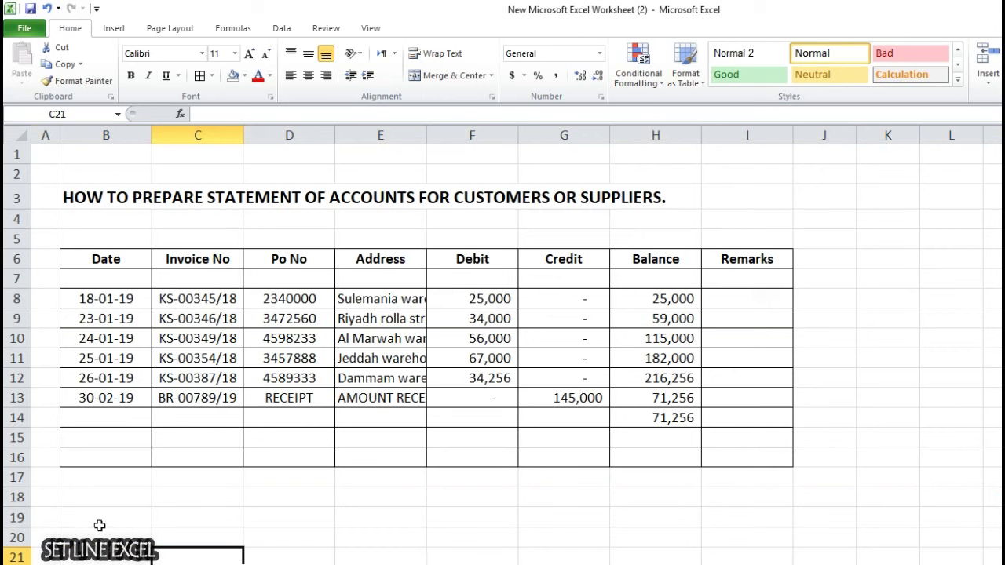
left_click_drag(84, 502, 721, 507)
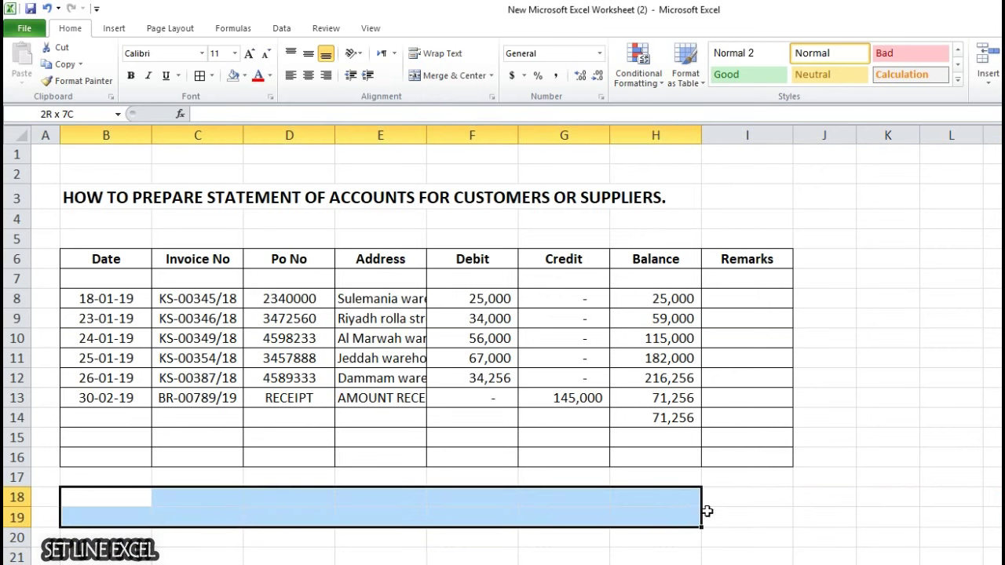
left_click(200, 76)
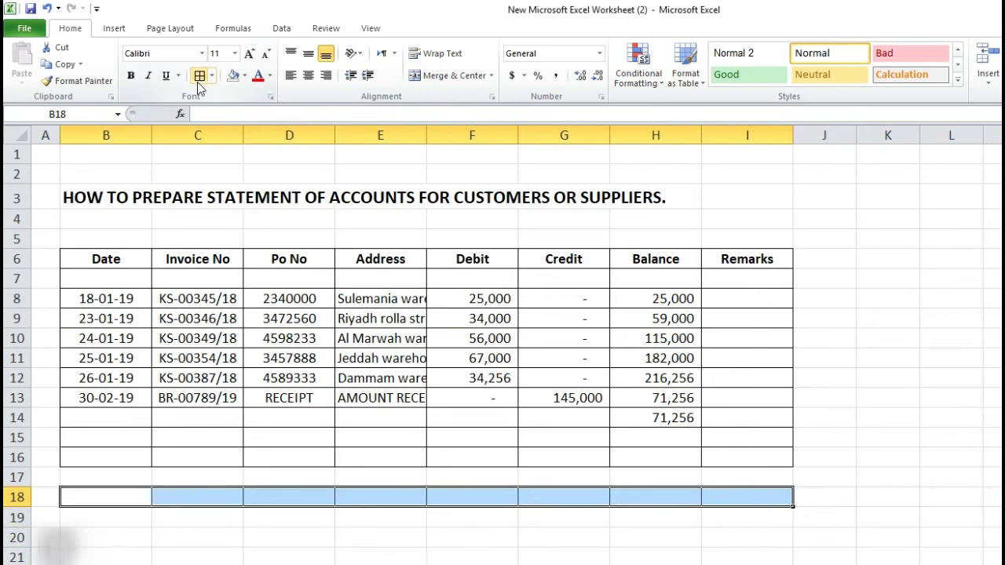
Step: Merge B18:E18 and label it 'BALANCE OUTSTADING AMOUNT'
left_click_drag(137, 492, 370, 499)
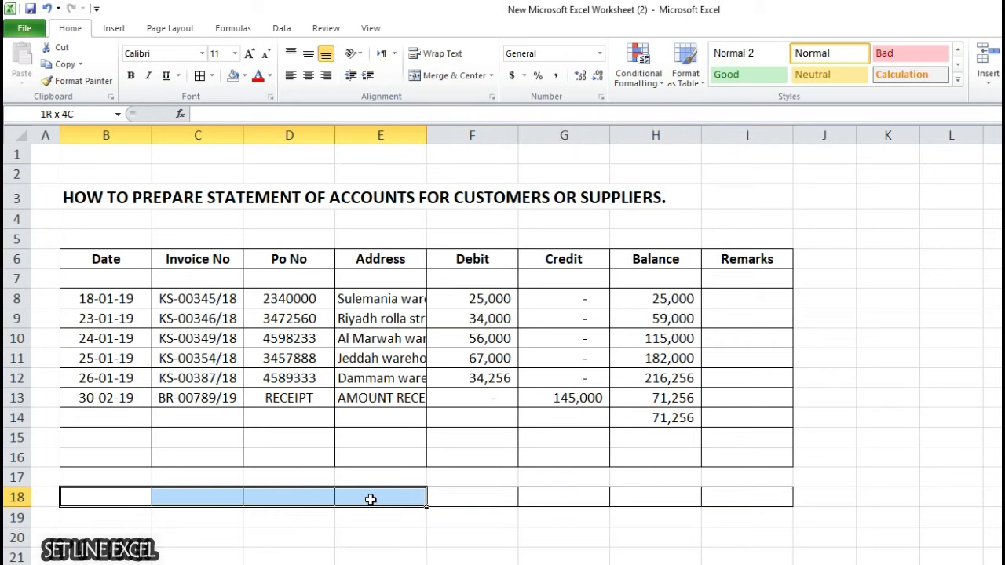
left_click(424, 76)
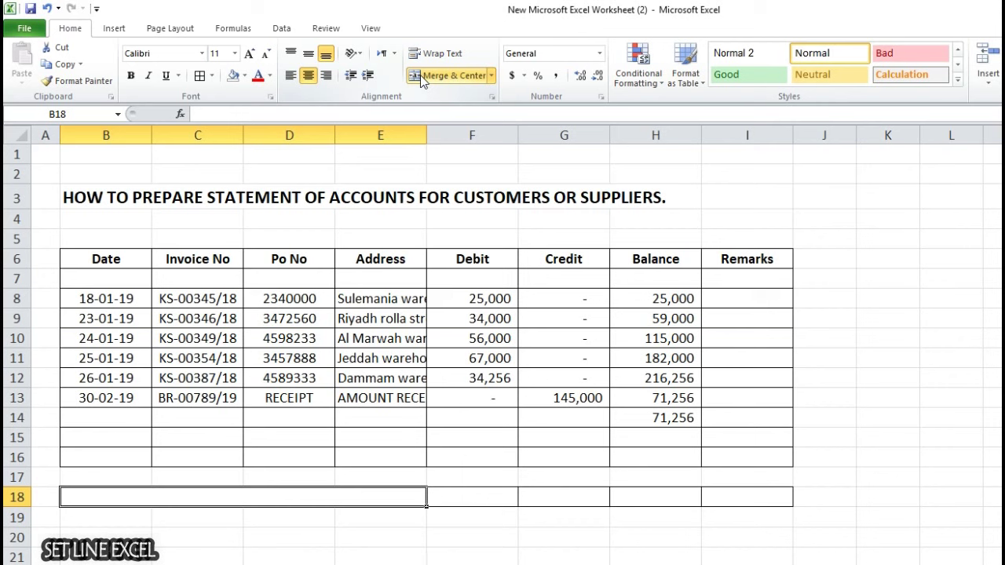
type("BALA")
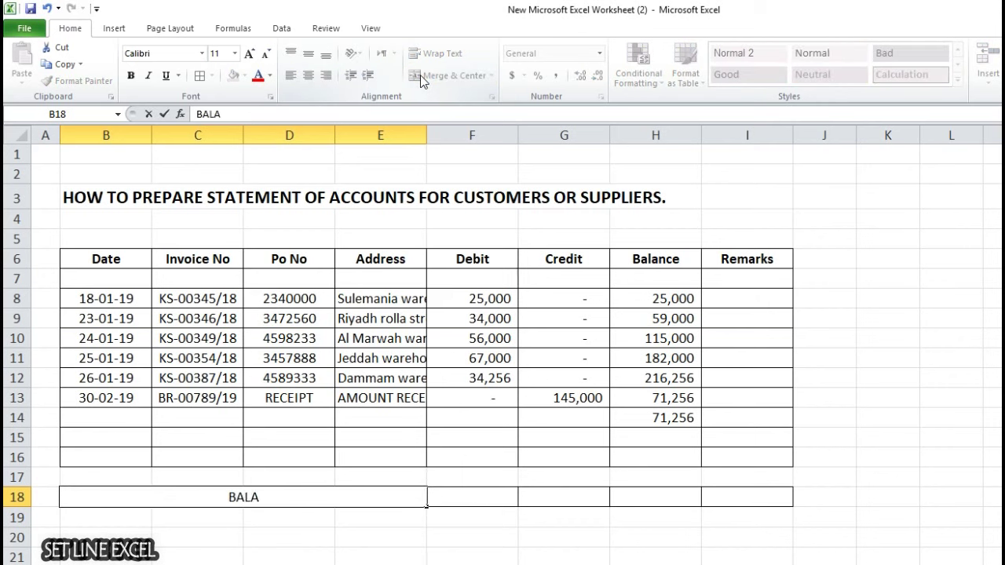
type("NCE D")
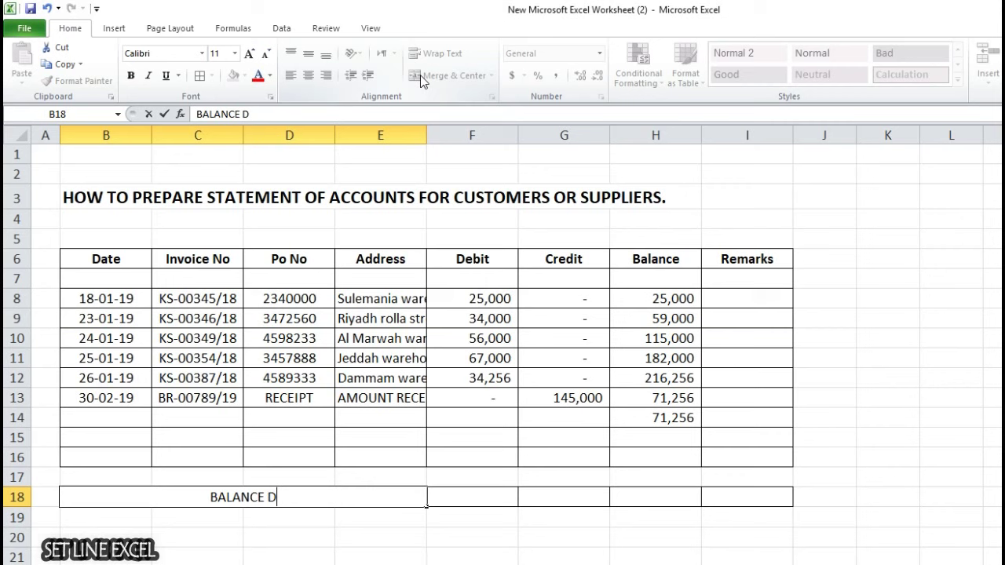
key("BackSpace")
type("OUTT")
key("BackSpace")
type("STADI")
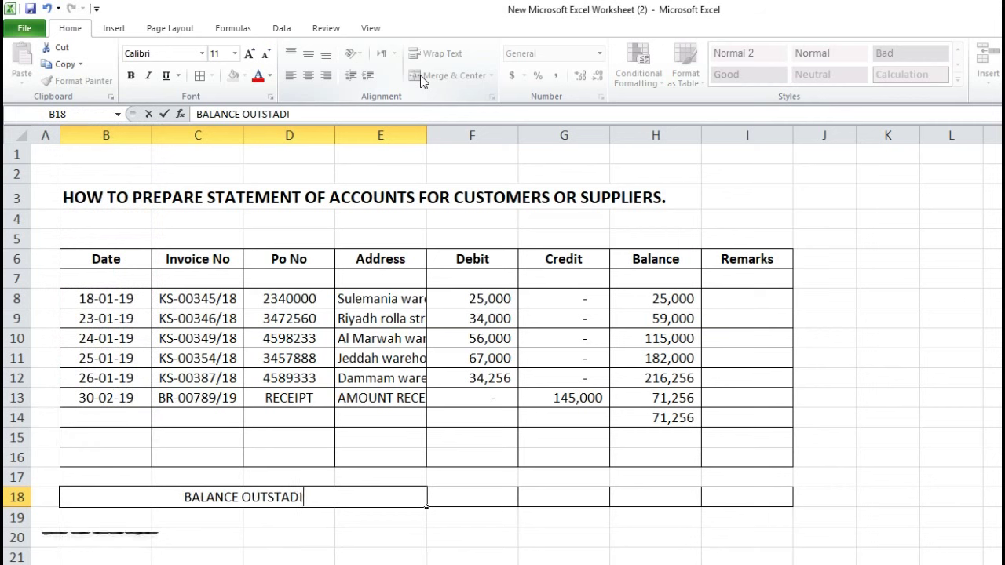
type("NG AMOUNT")
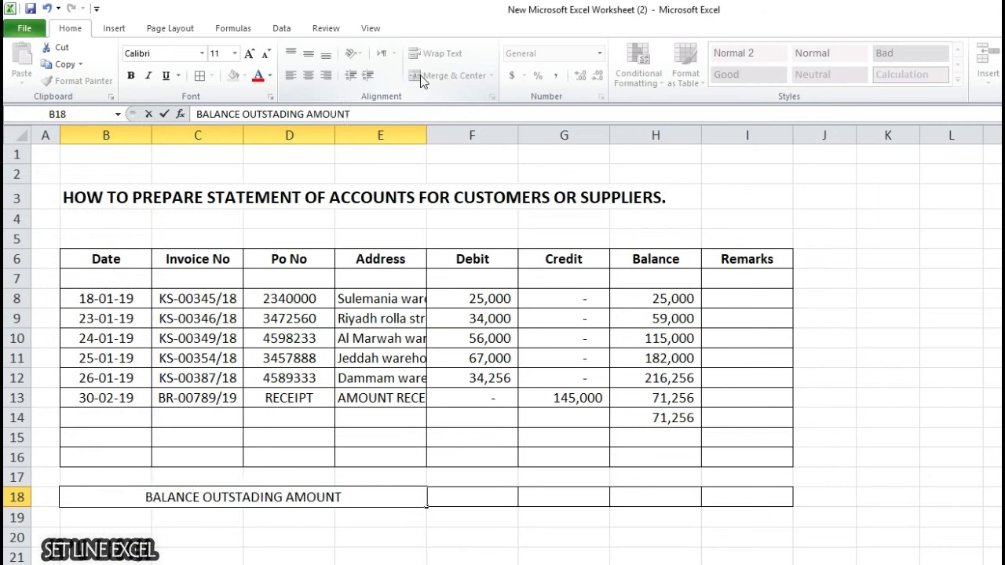
key("Return")
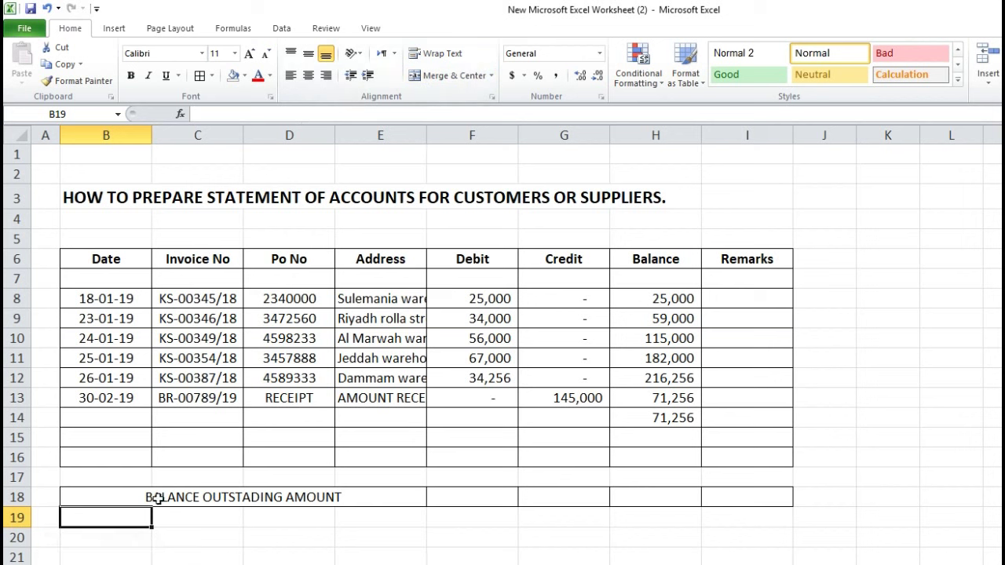
left_click(154, 495)
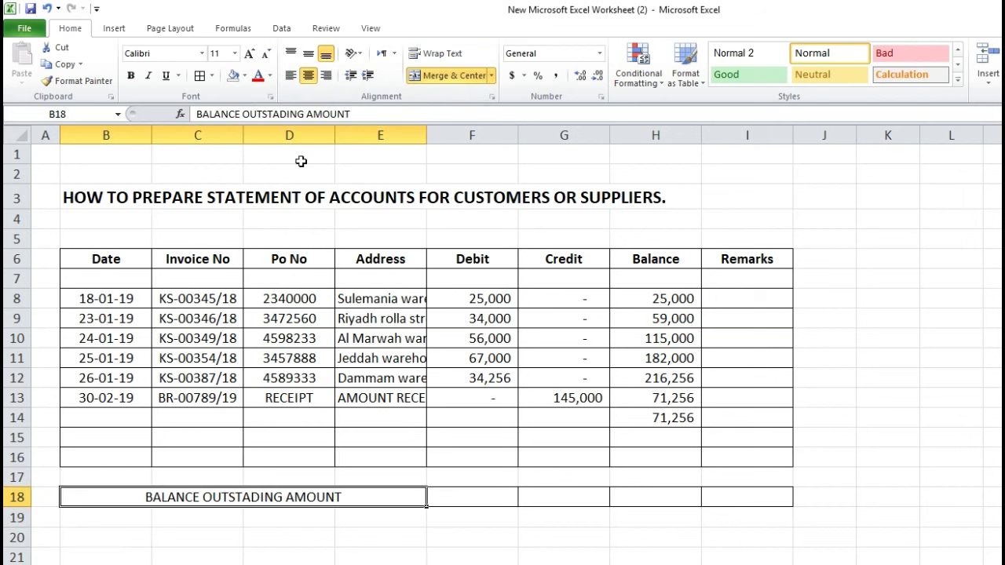
Step: Left-align the row 18 label and start extending it with 'AS ON'
left_click(290, 75)
double_click(375, 497)
type("AS ON")
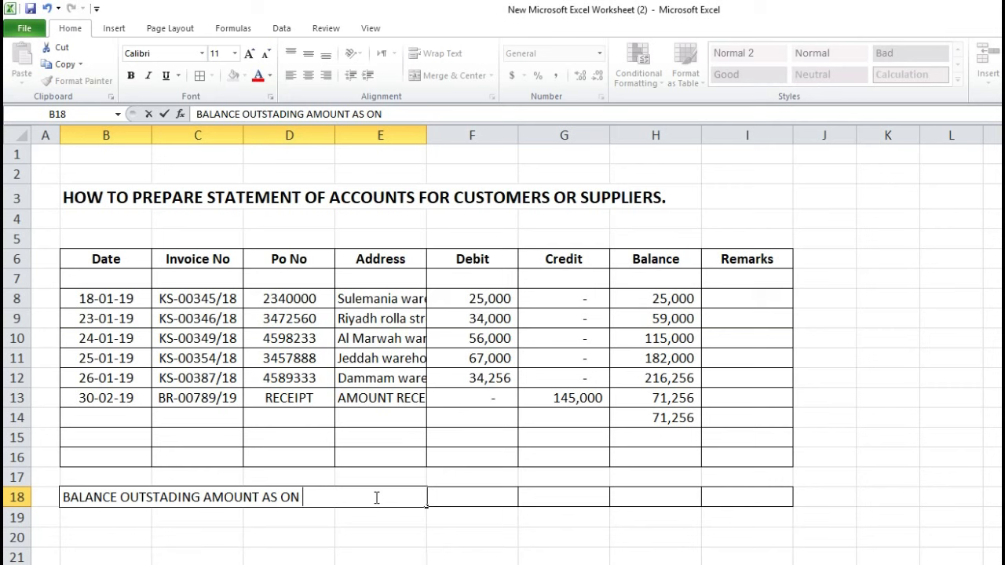
Step: Correct the last entry's date in B13 to 28-02-19
left_click(96, 400)
double_click(95, 399)
key("BackSpace")
key("BackSpace")
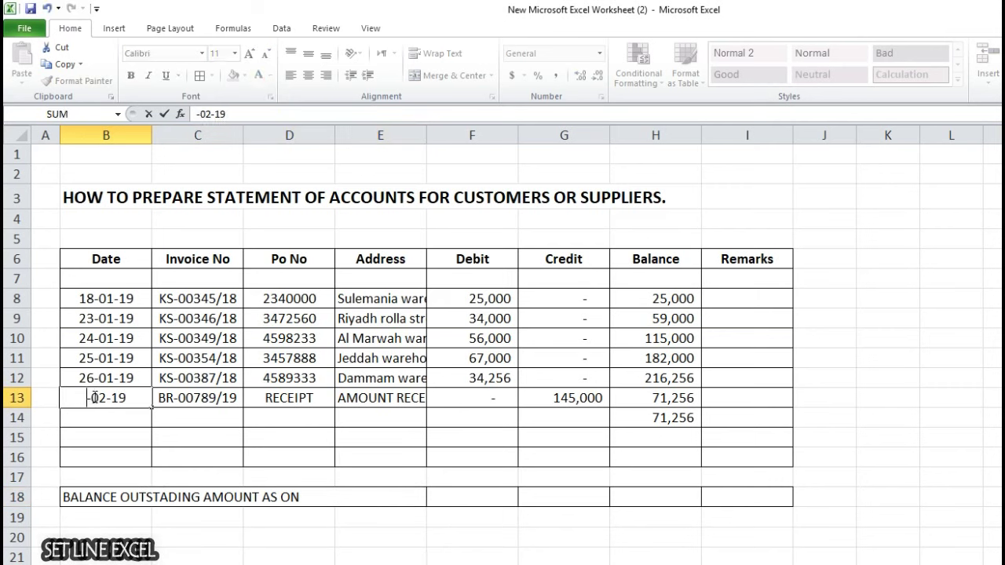
type("28")
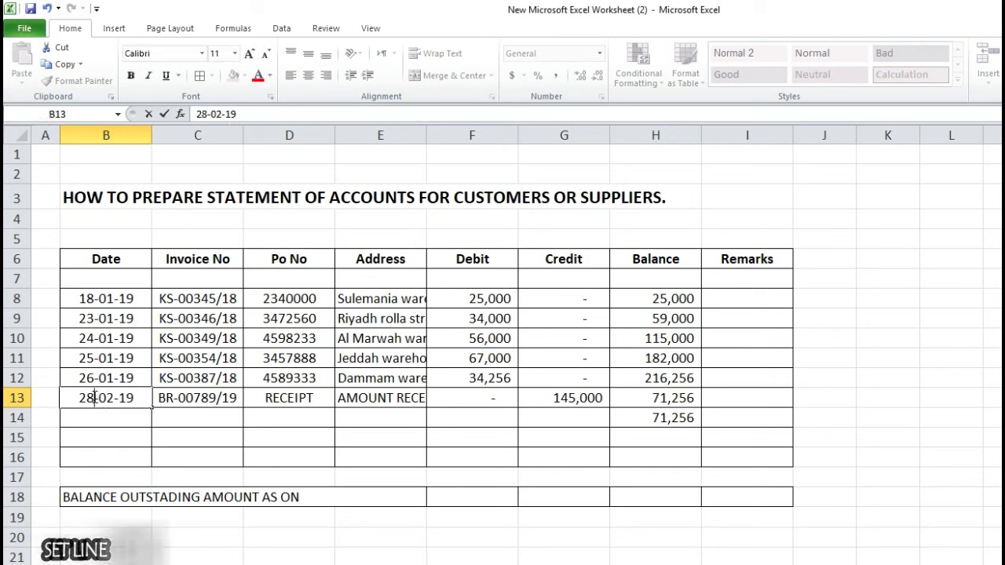
key("Return")
Step: Finish the row 18 label so it ends with the date 28-02-19
left_click(308, 492)
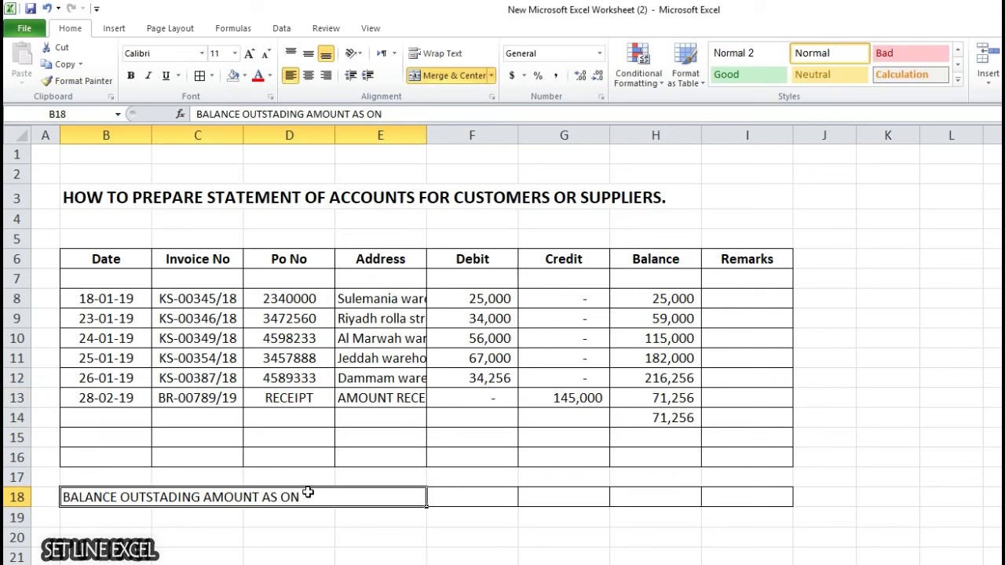
double_click(331, 497)
type("28-0")
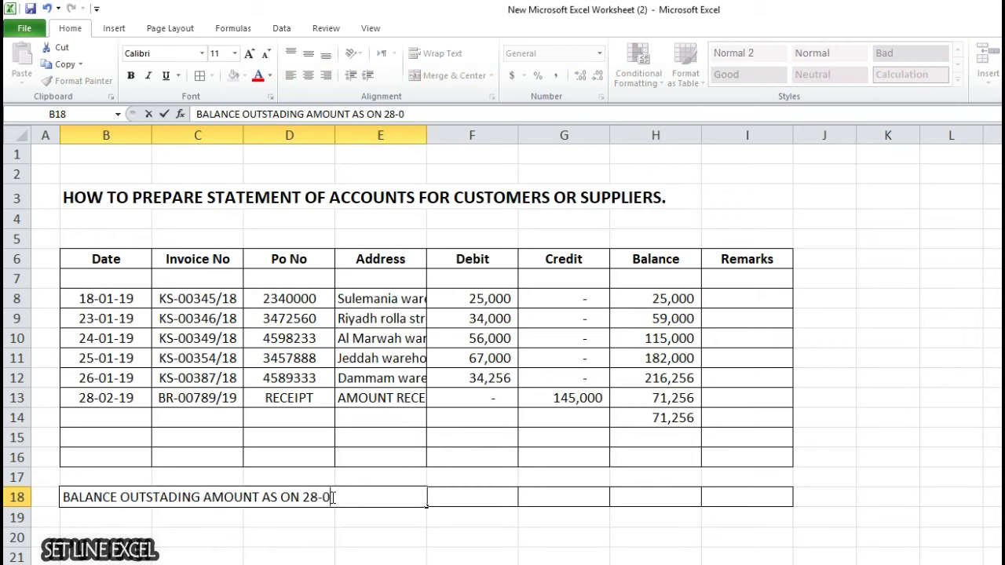
type("2-19")
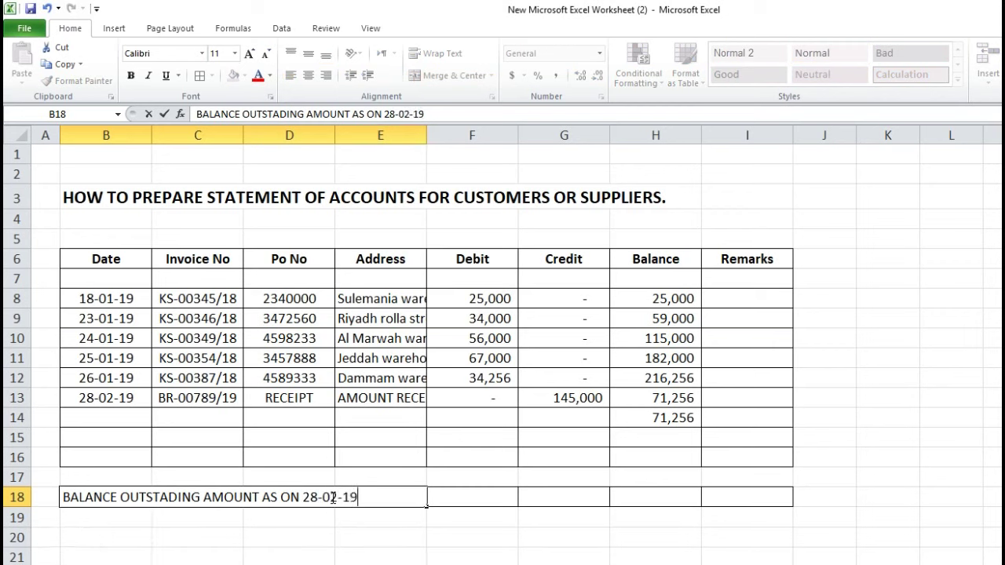
key("Return")
left_click(380, 564)
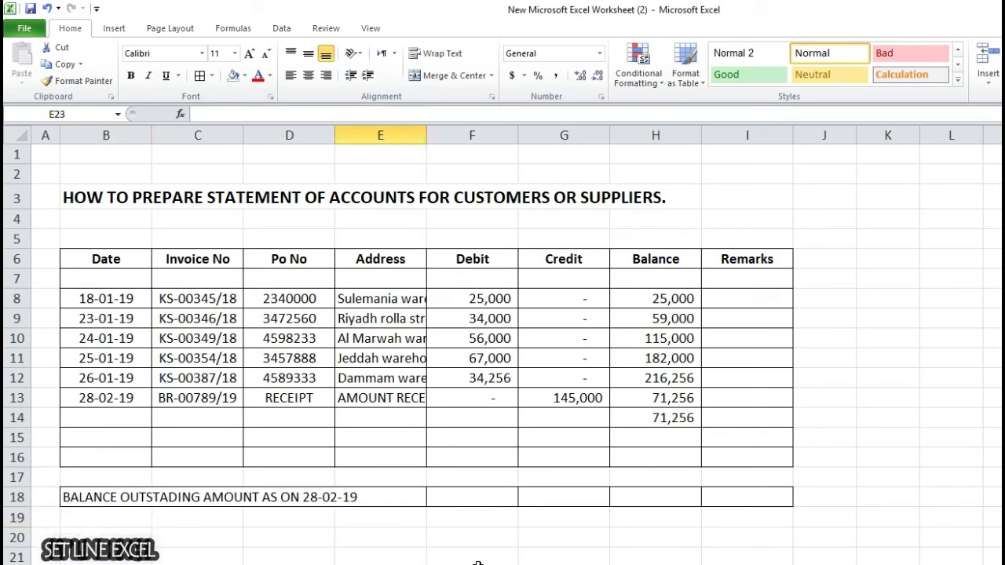
Step: AutoSum the Debit column in F16 and copy the total across to Credit in G16
left_click(625, 494)
left_click(502, 465)
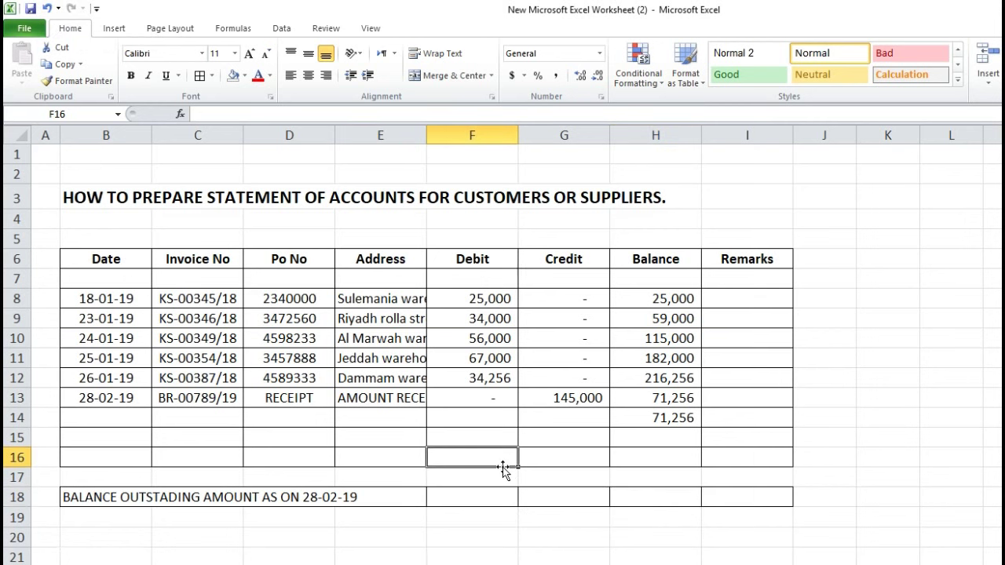
key("alt+equal")
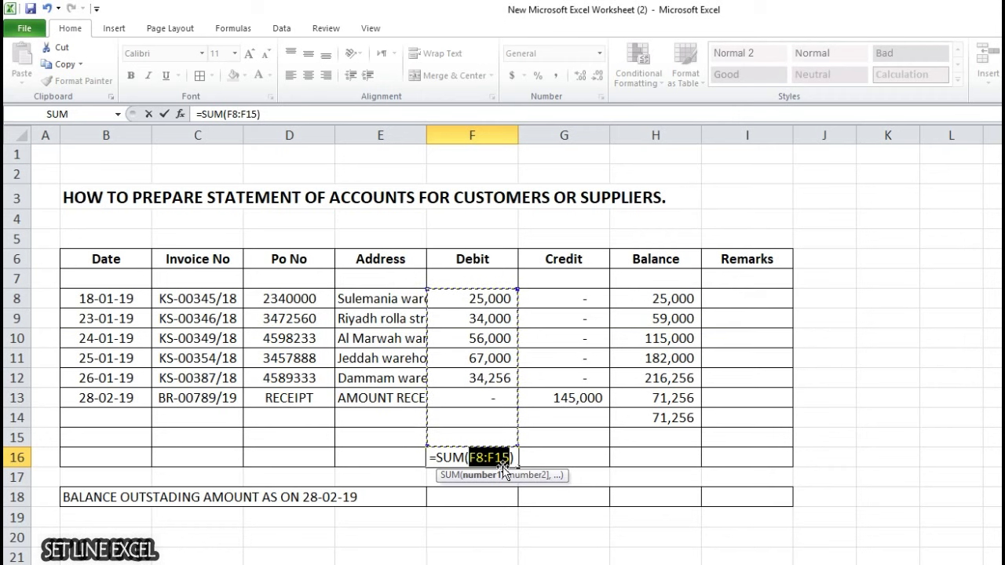
key("Return")
left_click(495, 453)
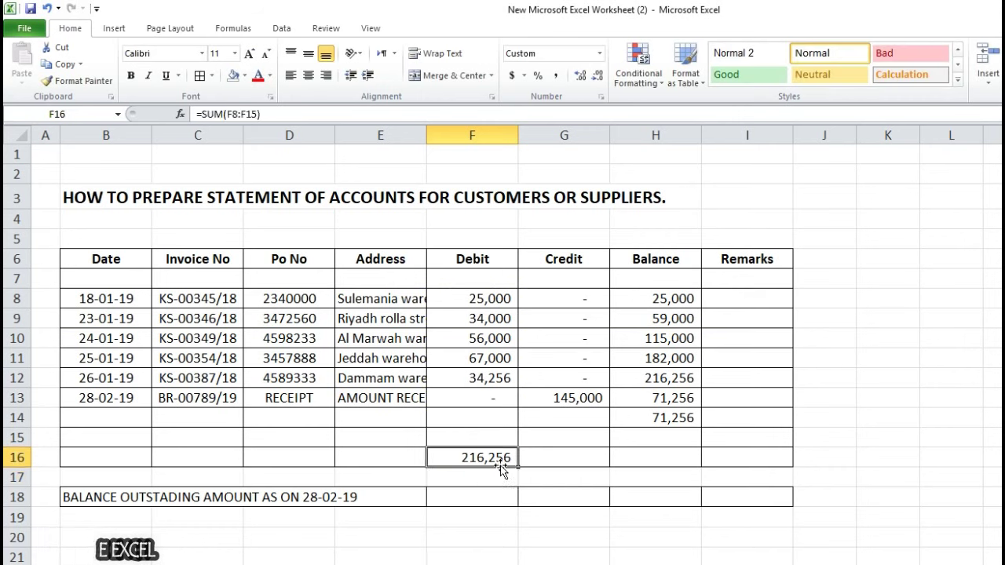
left_click_drag(543, 464, 572, 461)
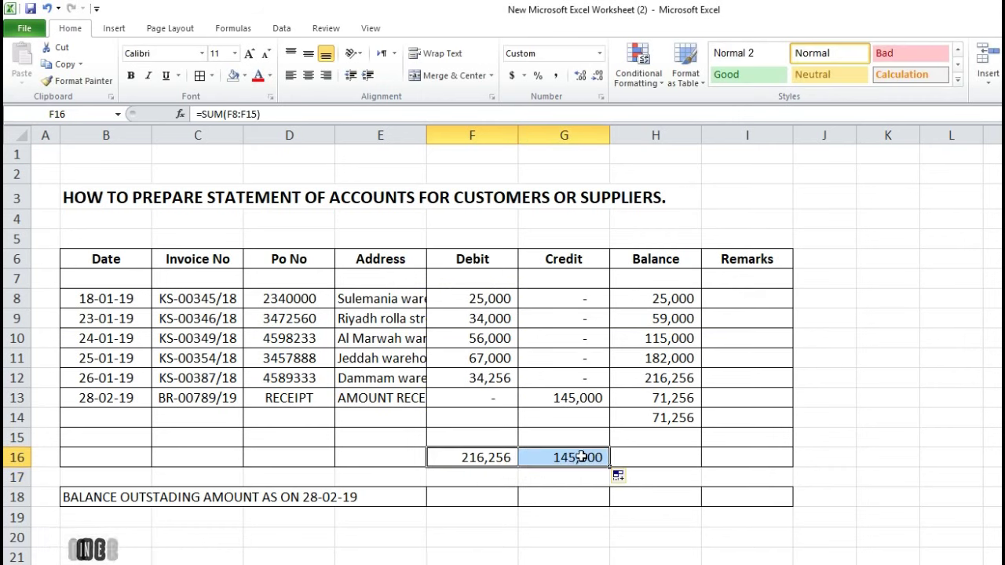
Step: Enter =G16-F16 in H16 to show the balance (71,256)
left_click(668, 457)
type("=")
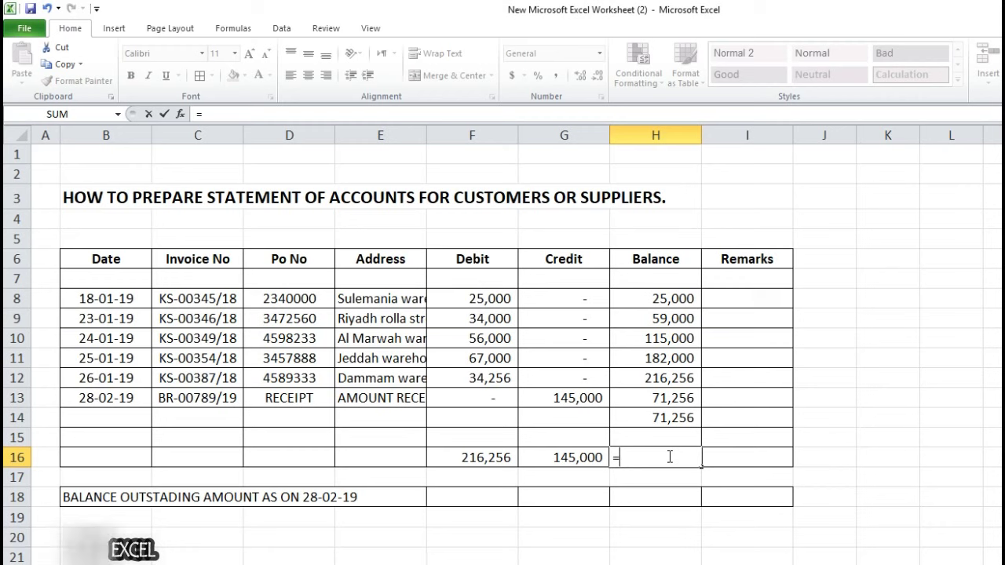
key("Left")
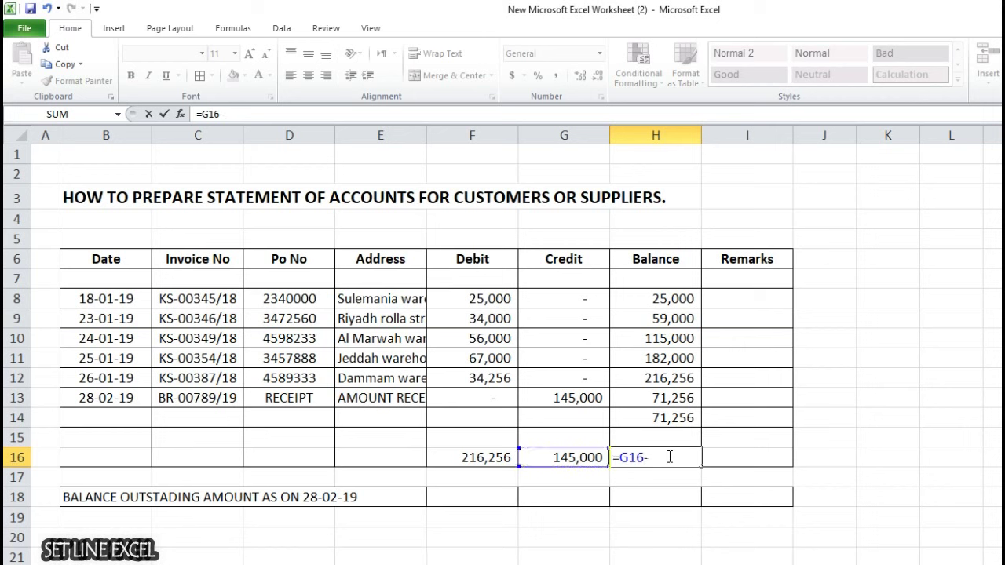
key("Left")
key("Left")
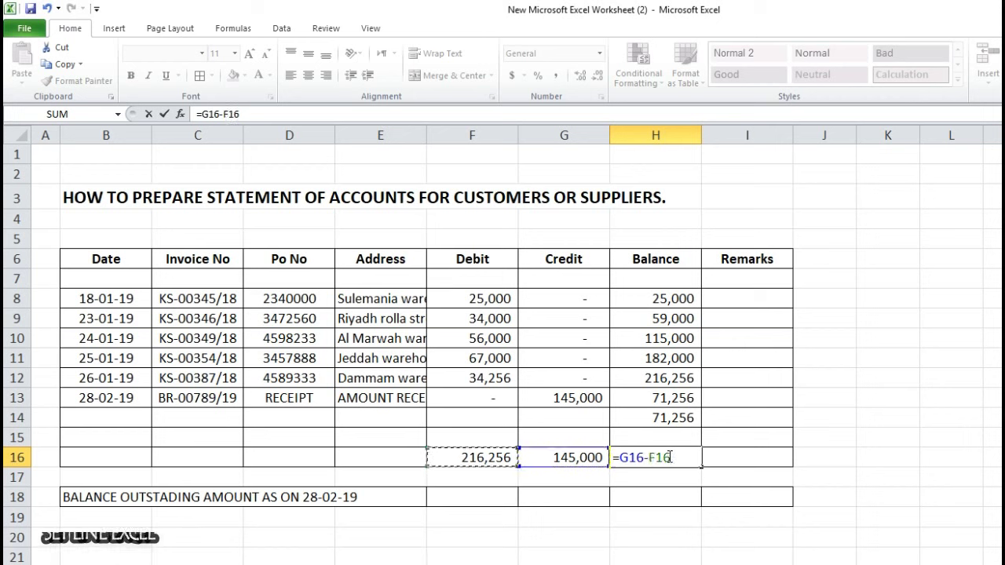
key("Return")
left_click(675, 456)
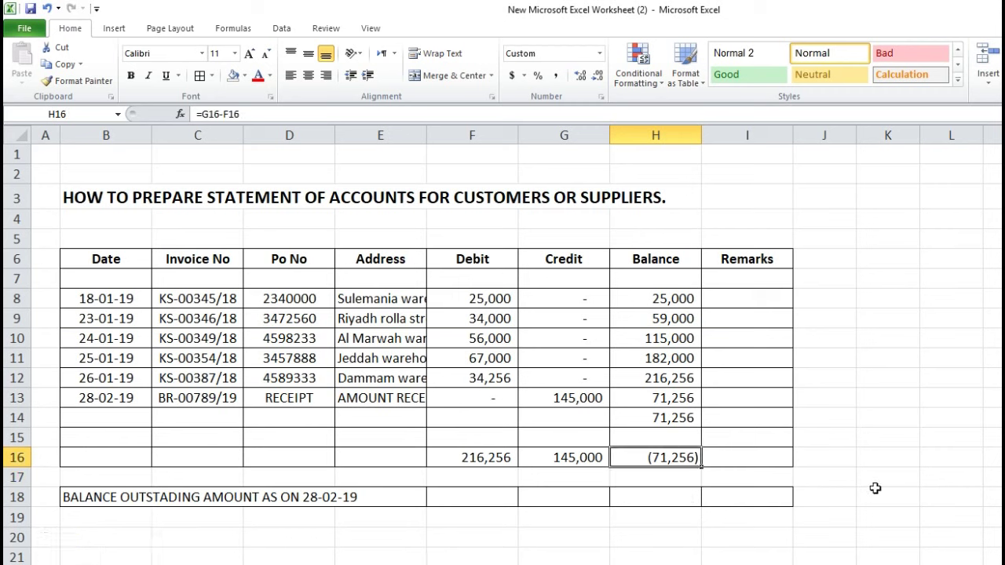
Step: Edit the receipt's Credit amount in G13
left_click(585, 398)
double_click(575, 398)
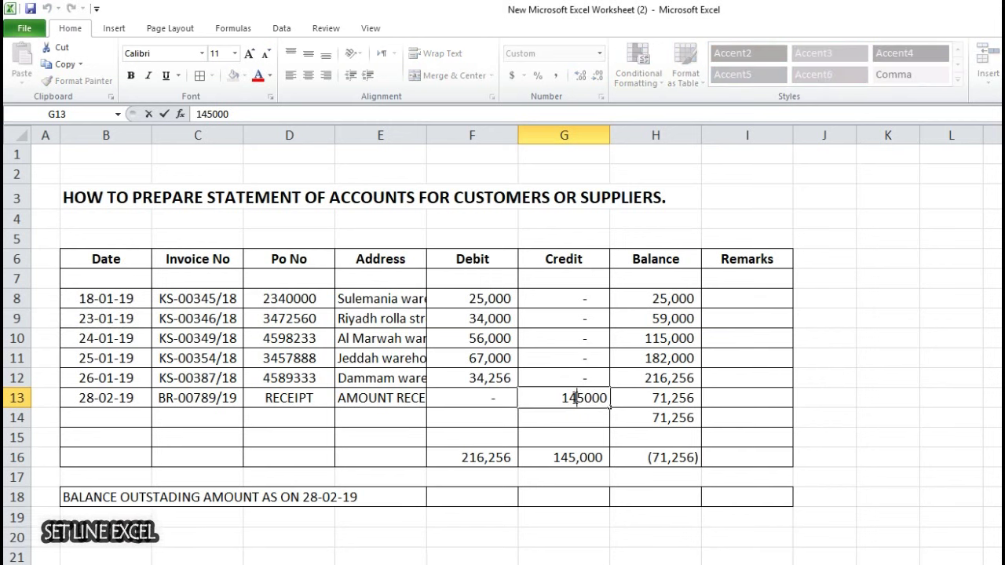
key("Delete")
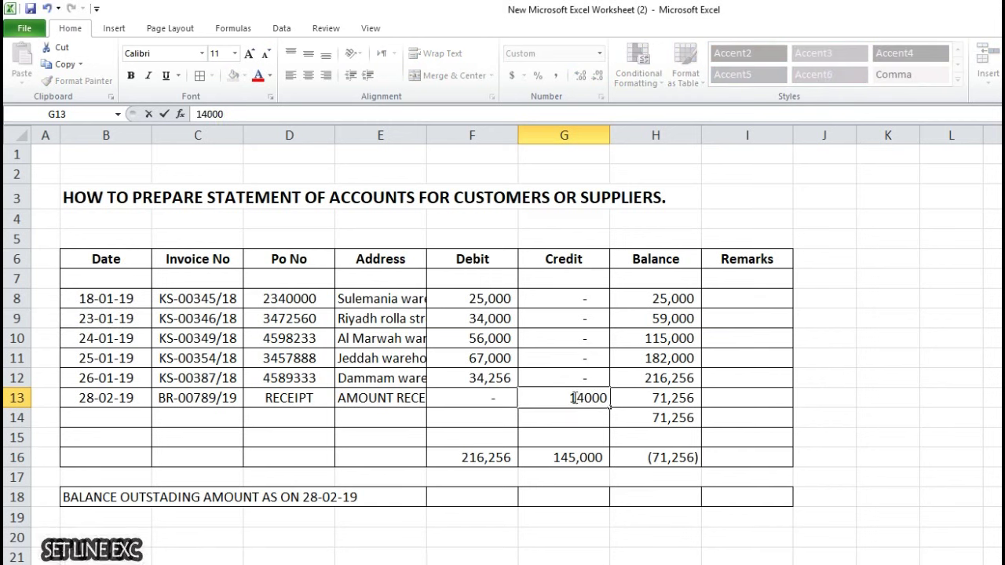
key("BackSpace")
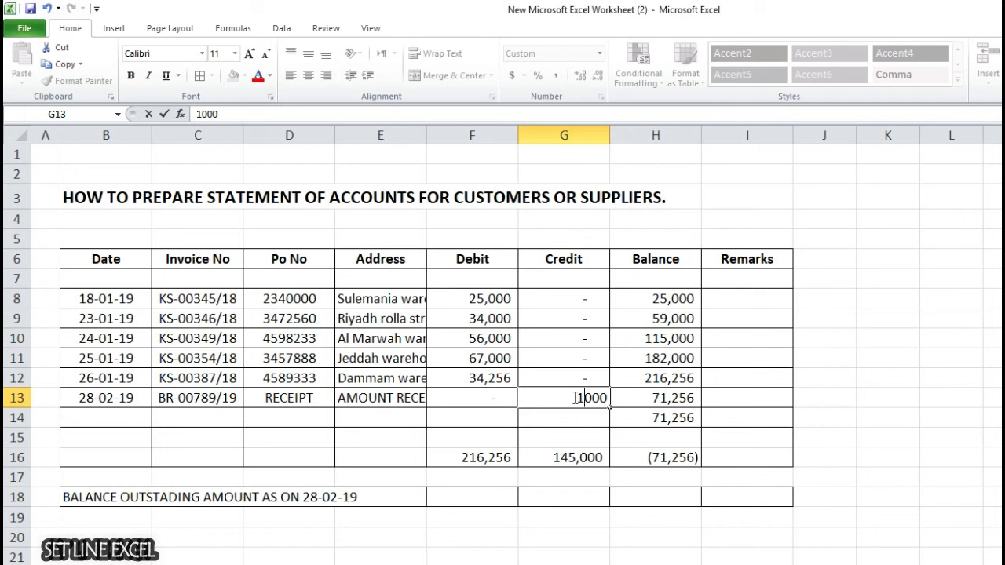
type("0")
key("Return")
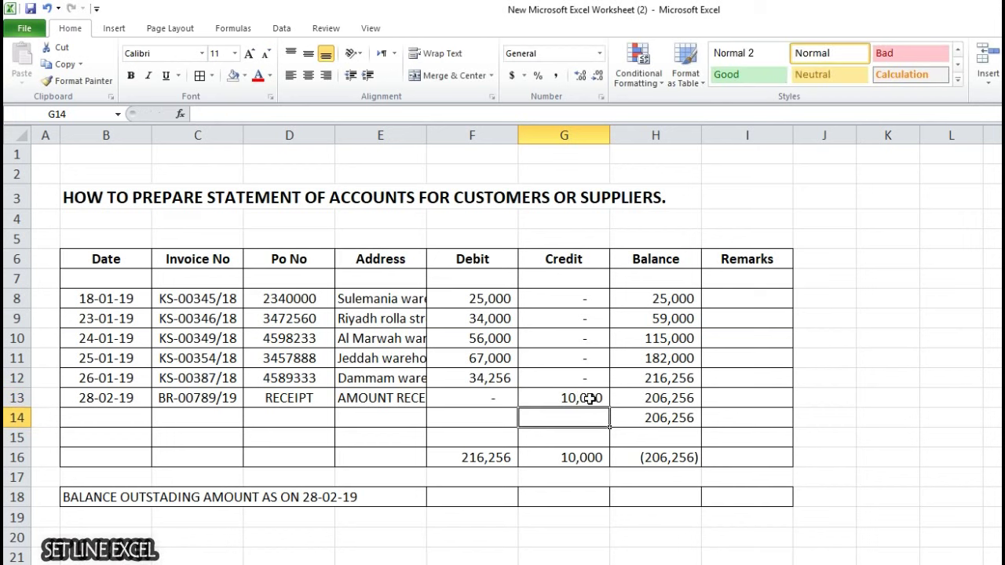
Step: Review the H16 balance formula and Credit total, leaving G13 at 145,000
left_click(659, 456)
left_click(312, 109)
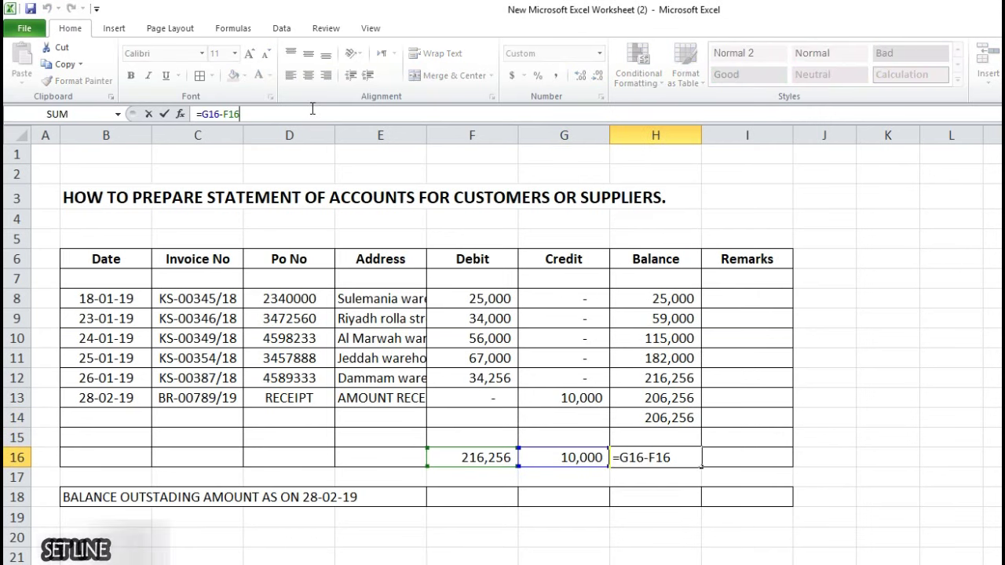
left_click(846, 479)
left_click(672, 462)
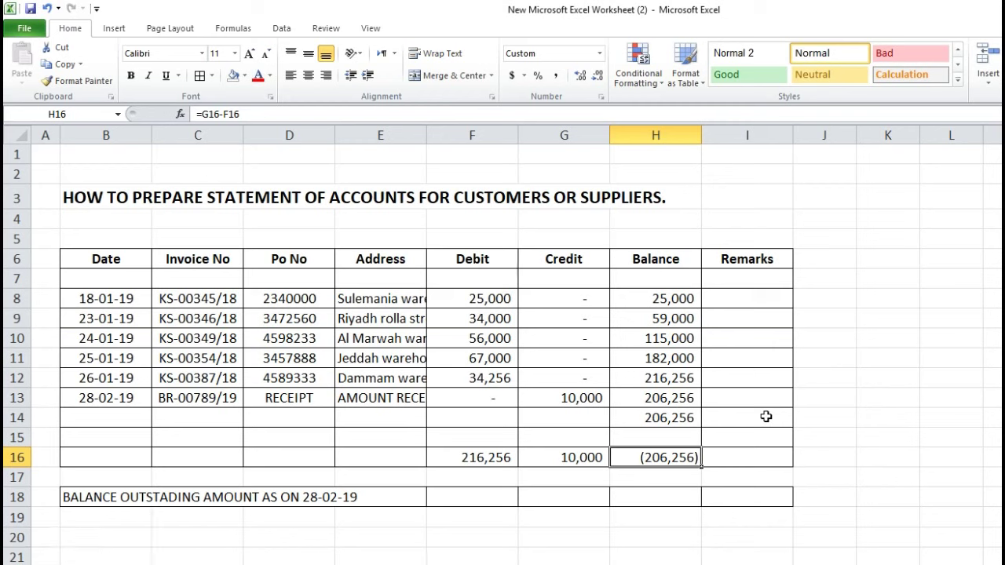
left_click(565, 456)
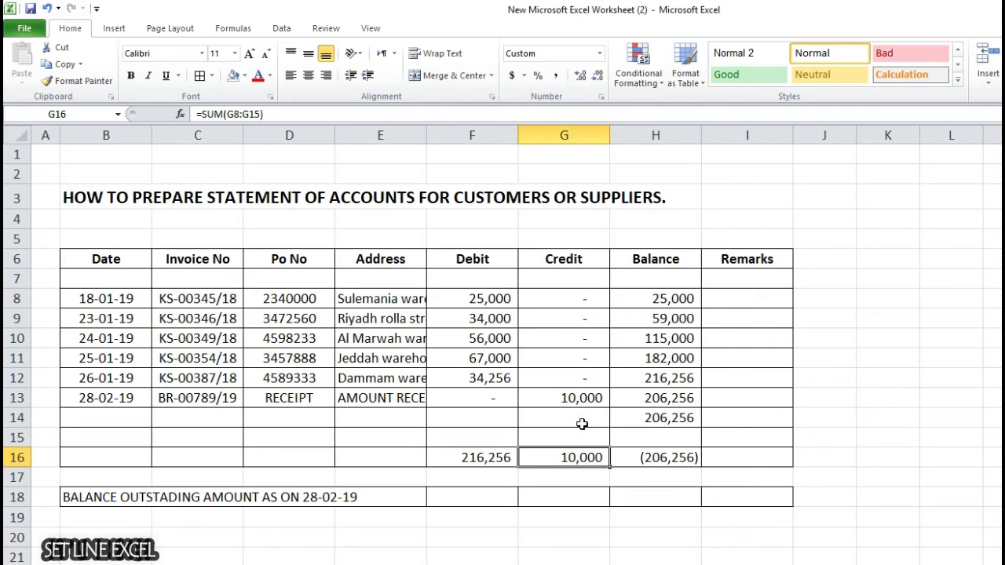
left_click(575, 398)
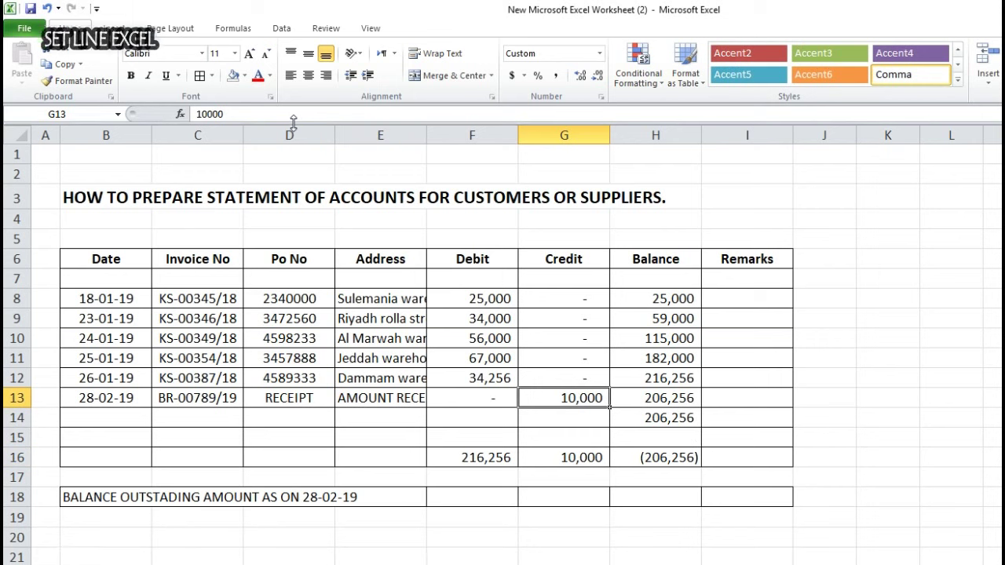
key("Right")
key("Down")
key("Down")
key("Down")
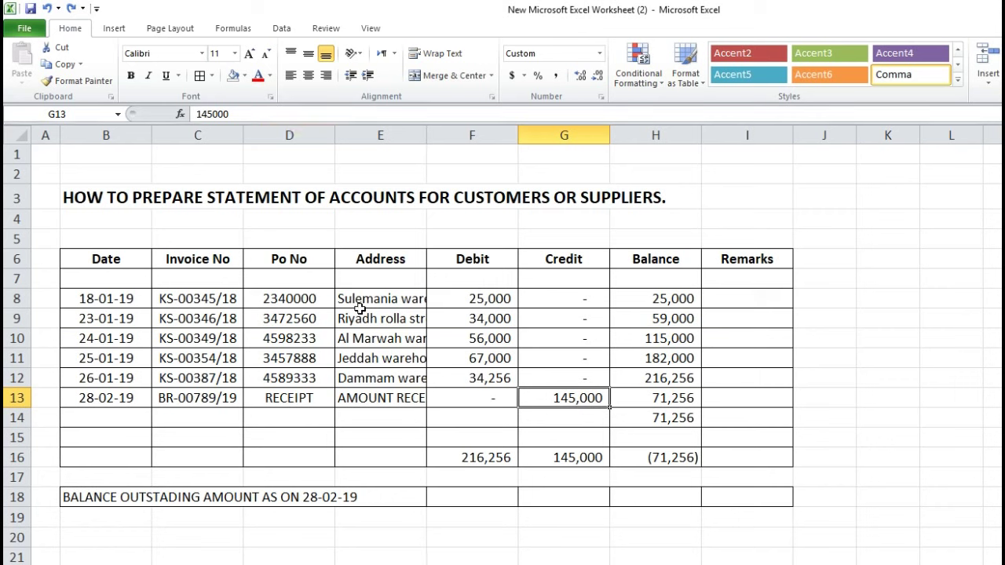
Step: Start a new H16 formula beginning with =F16
left_click(682, 461)
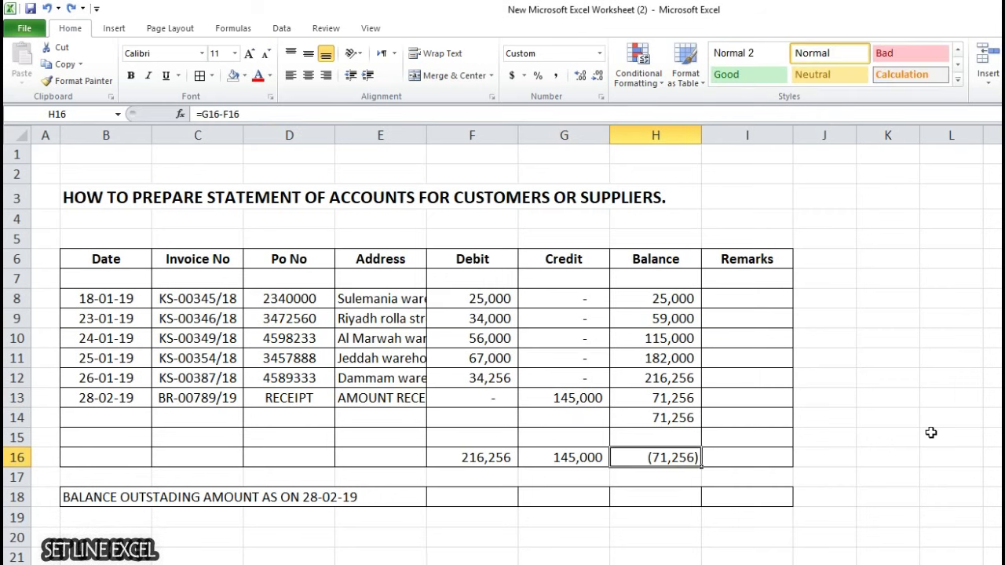
type("=")
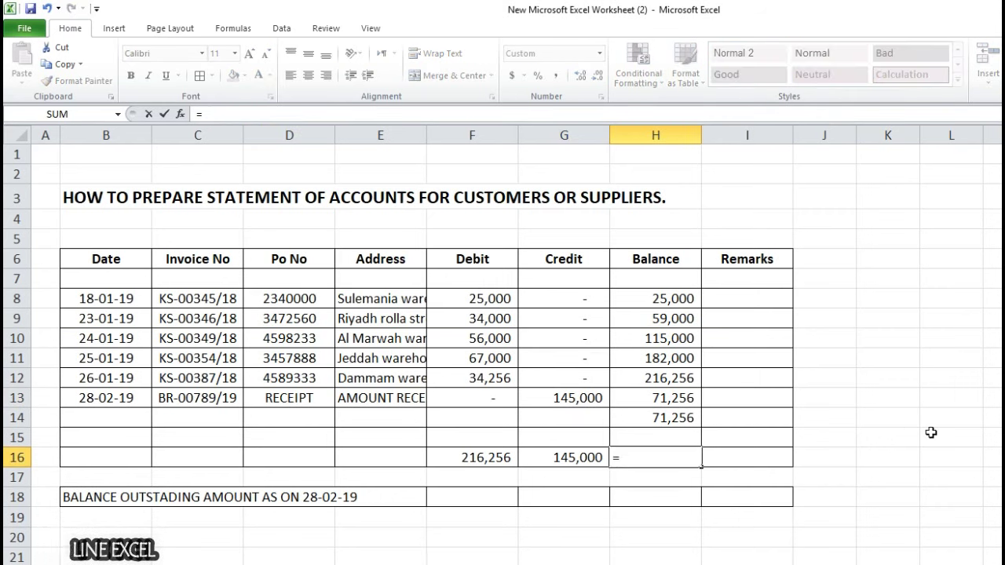
key("Left")
key("Left")
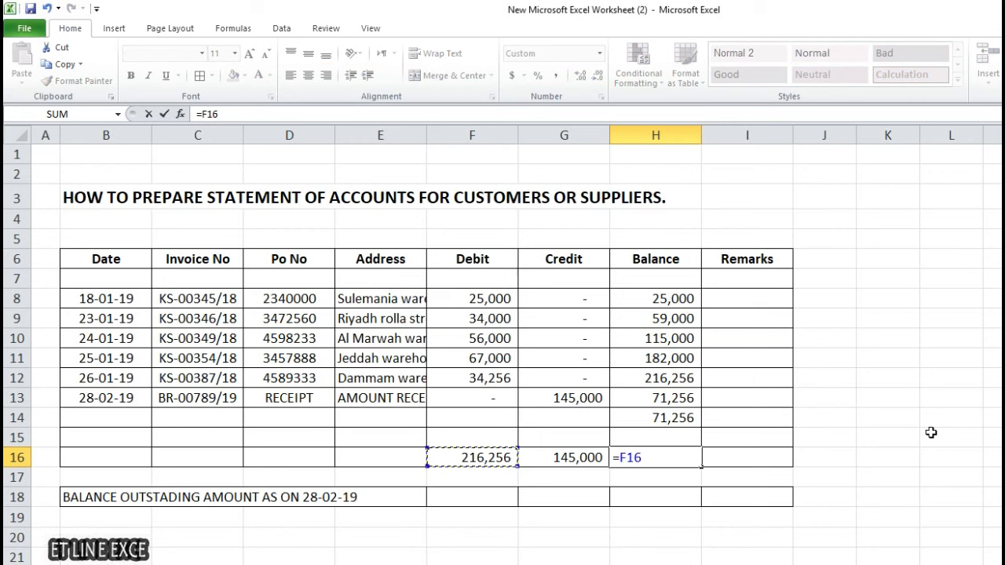
Step: Complete the H16 formula as =F16-G16, giving 71,256
type("-")
key("Left")
key("Return")
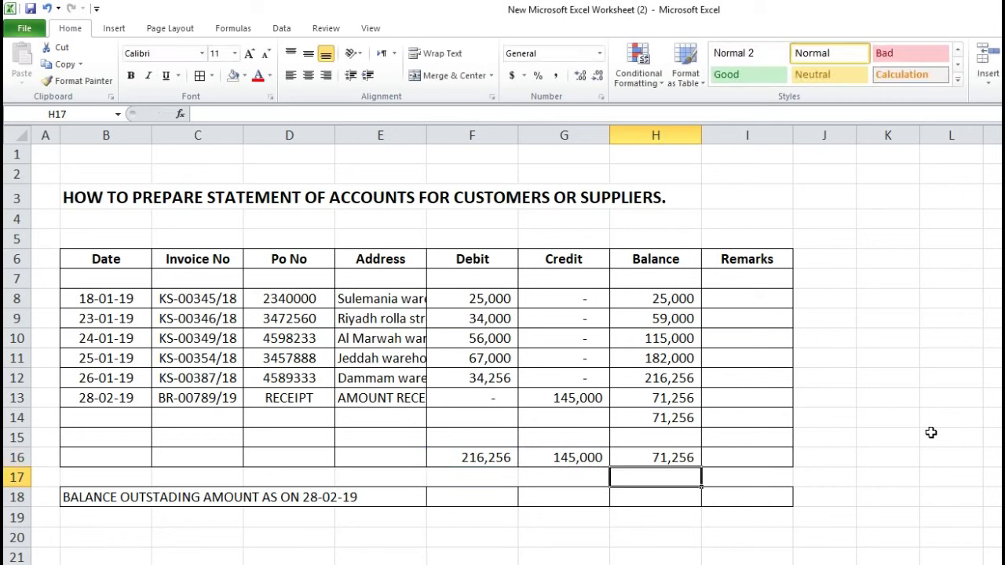
Step: Link the outstanding balance in H18 to the total with =H16
left_click(693, 495)
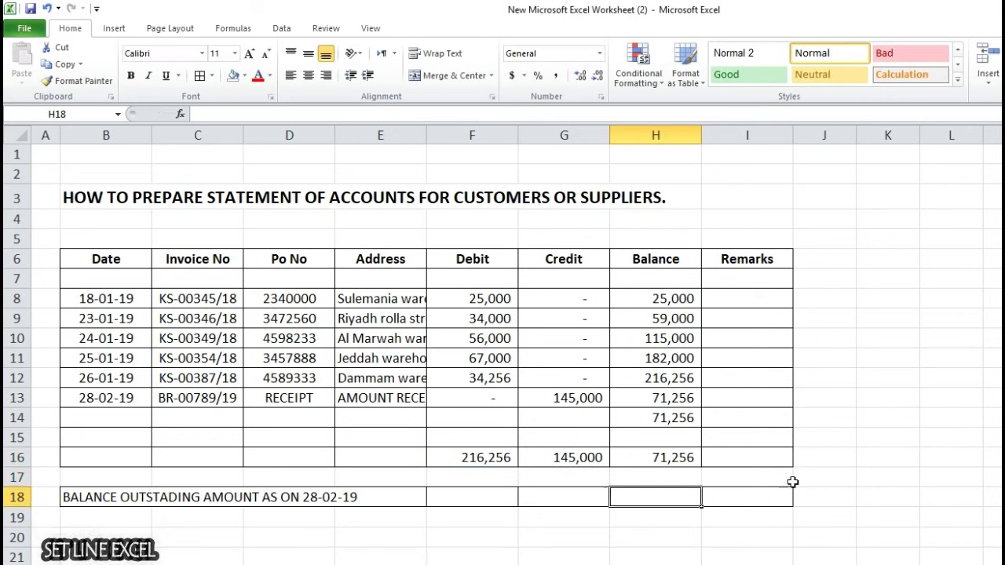
type("=")
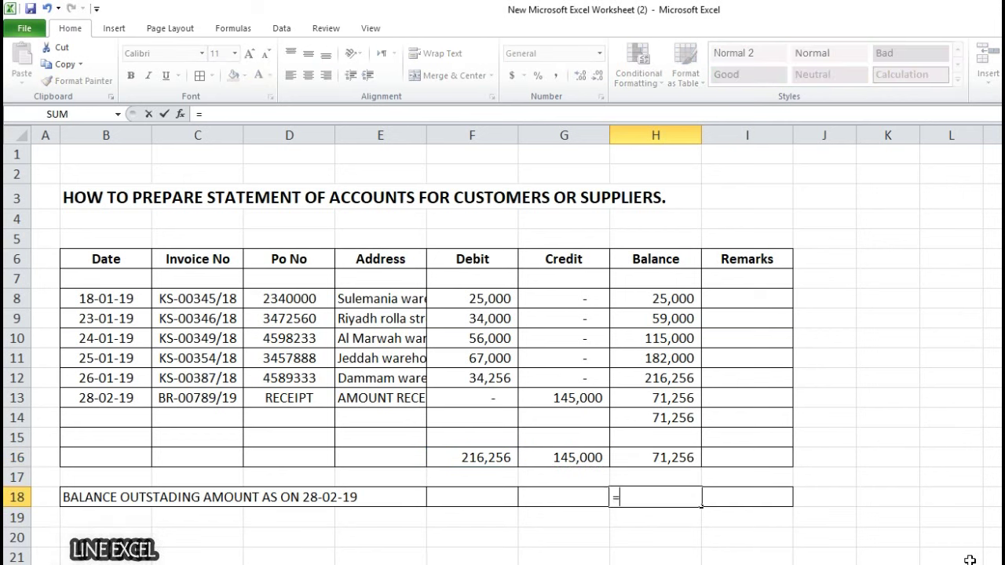
key("Up")
key("Up")
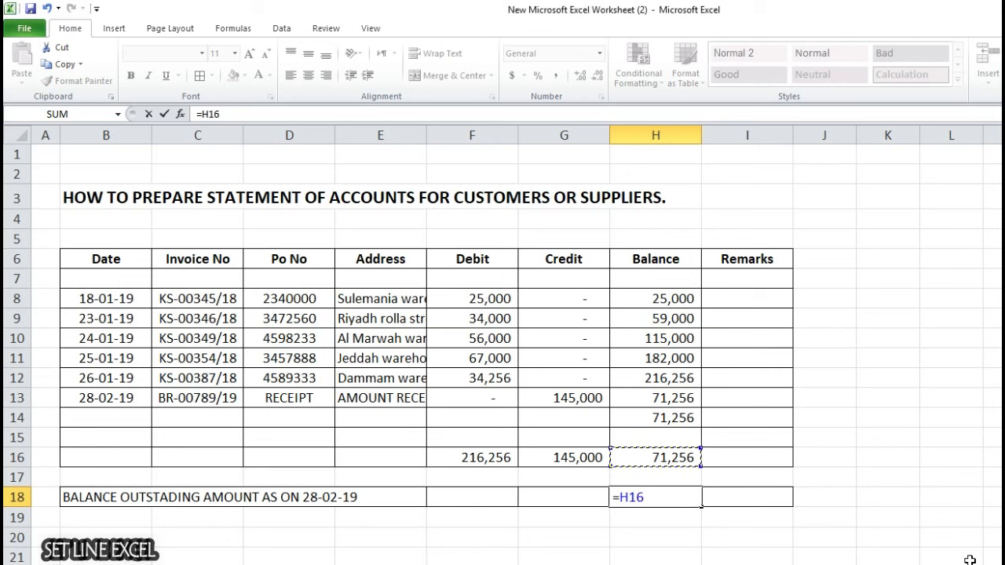
key("Return")
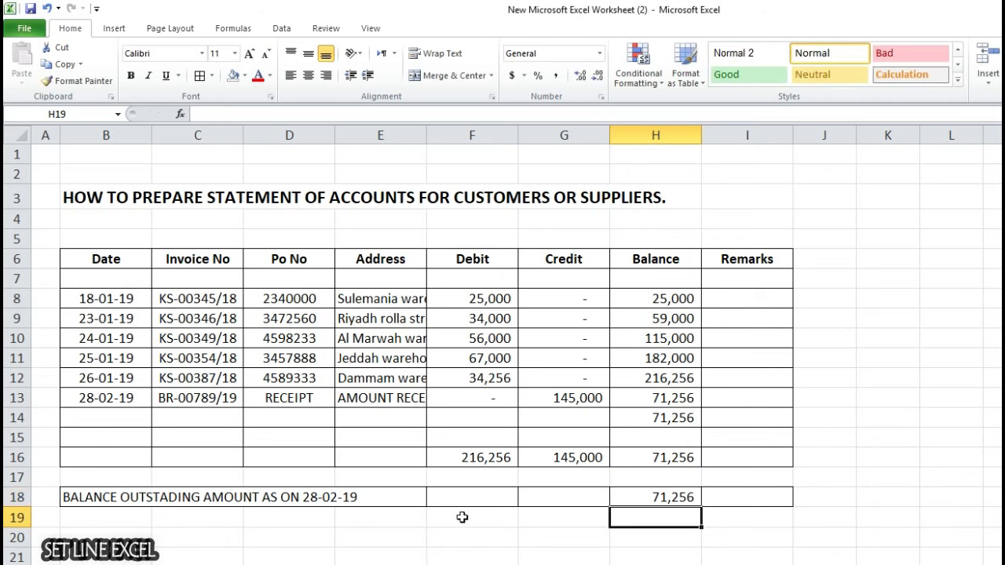
Step: Bold the outstanding balance row B18:H18
left_click_drag(71, 496, 658, 497)
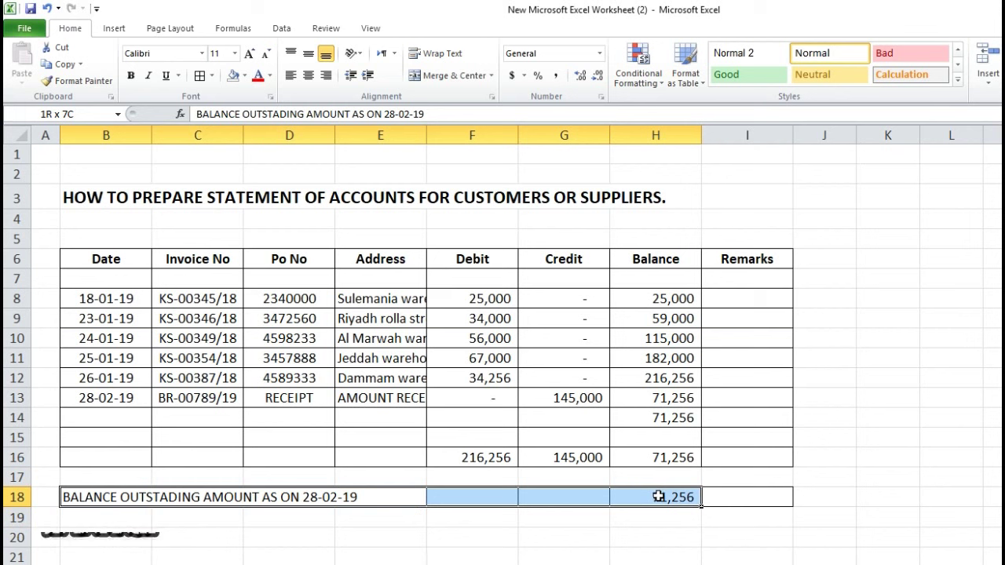
key("ctrl+b")
left_click(973, 460)
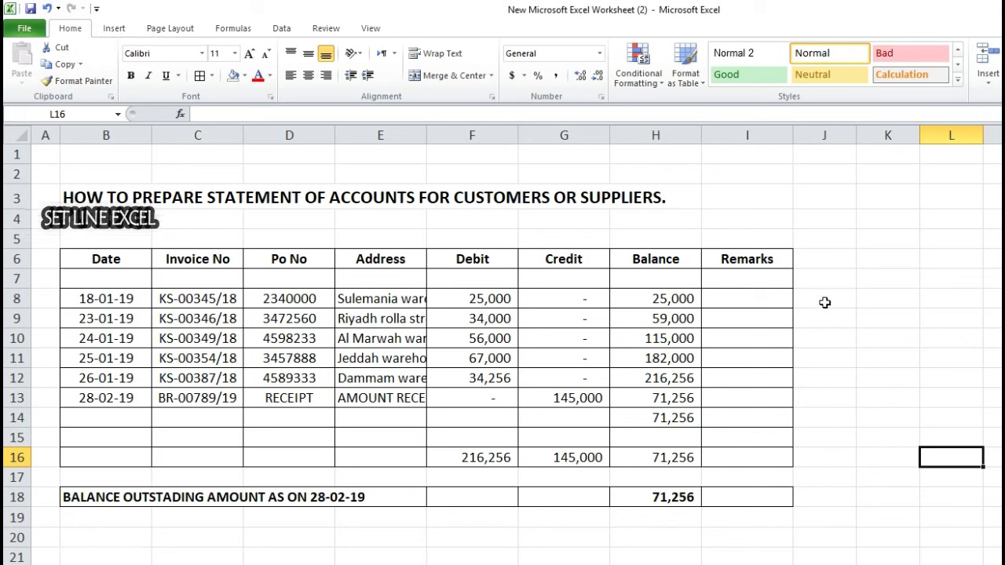
left_click(772, 300)
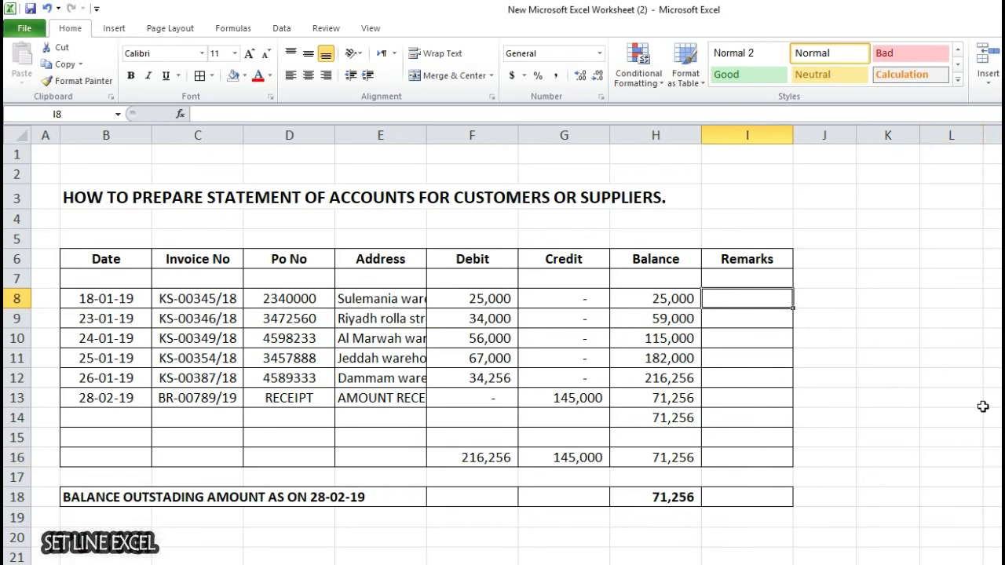
Step: Clear the old heading text from row 3
left_click(17, 197)
key("Delete")
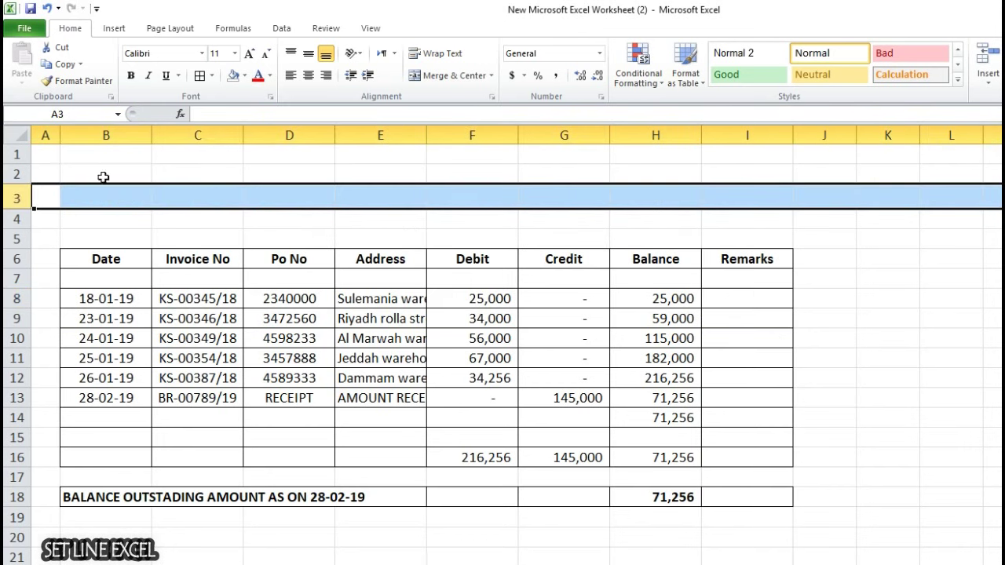
left_click(932, 340)
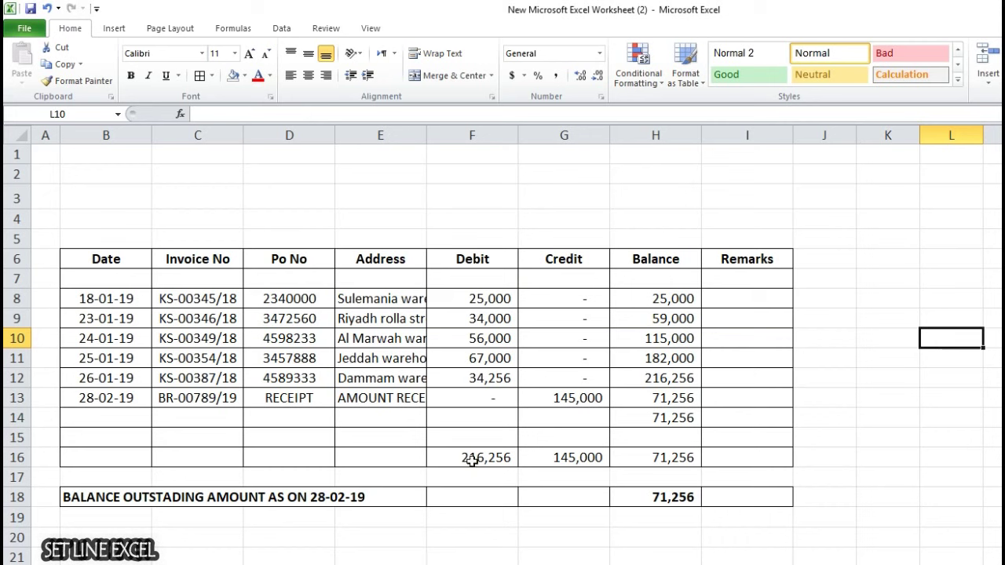
Step: Bold the Debit, Credit and Balance totals in F16:H16
left_click_drag(471, 461, 625, 451)
key("ctrl+b")
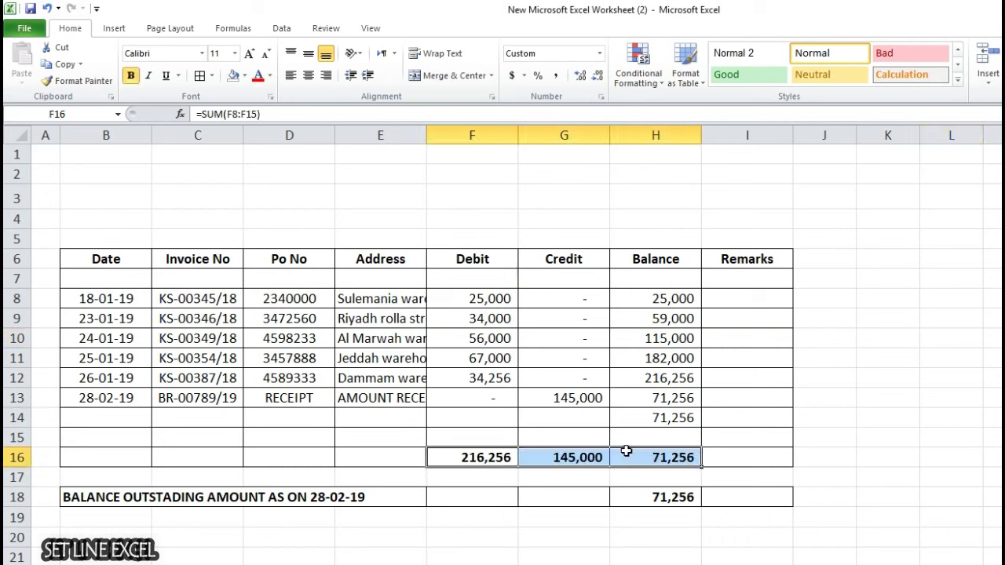
left_click(916, 398)
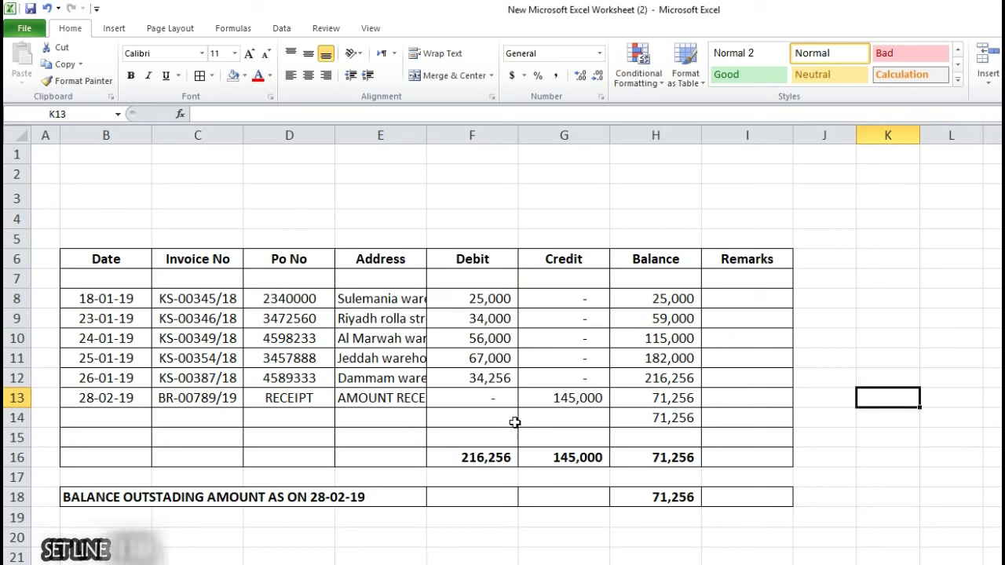
left_click(651, 416)
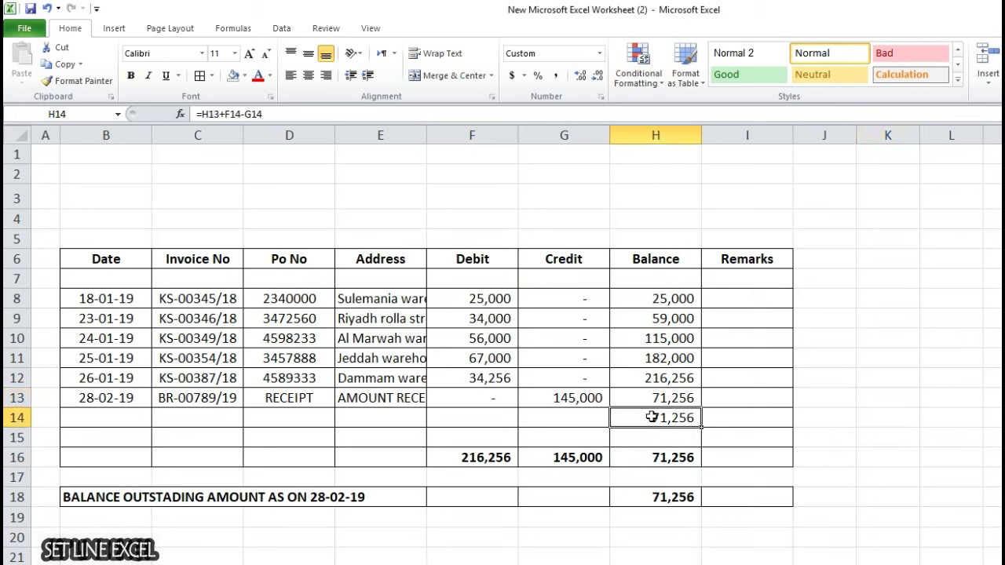
Step: Merge and centre B16:E16 and label it TOTAL in bold
left_click(123, 457)
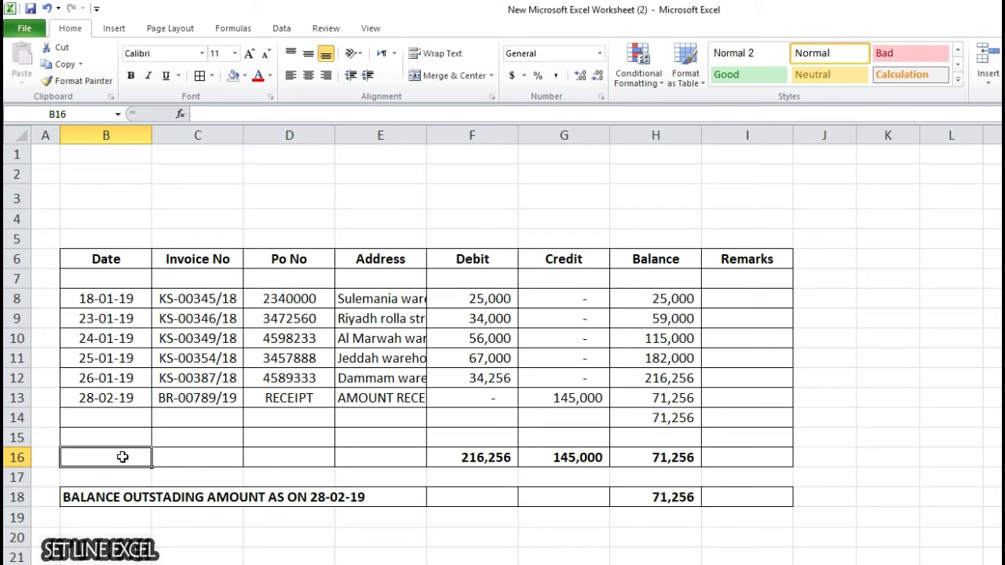
left_click_drag(121, 457, 361, 450)
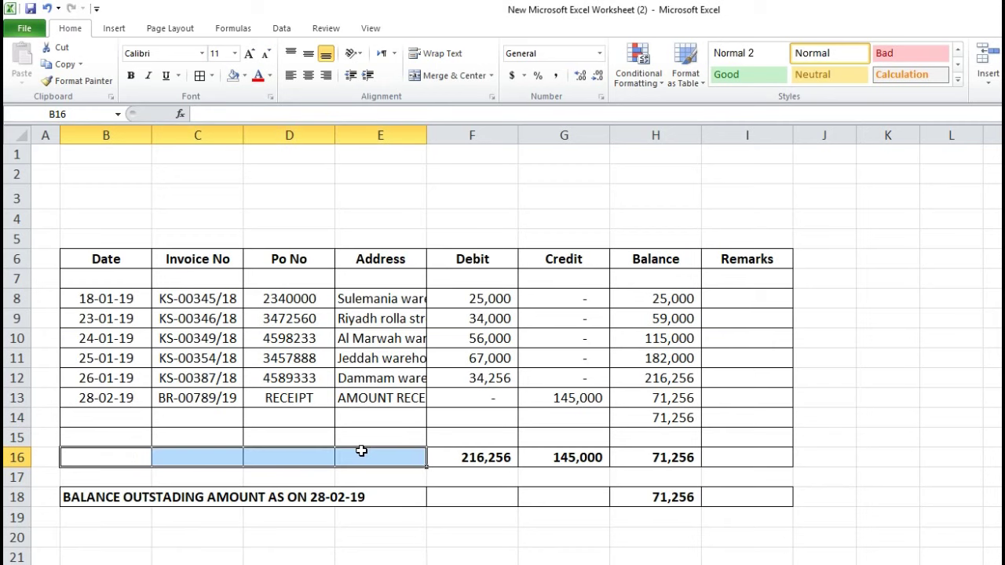
left_click(442, 79)
type("T")
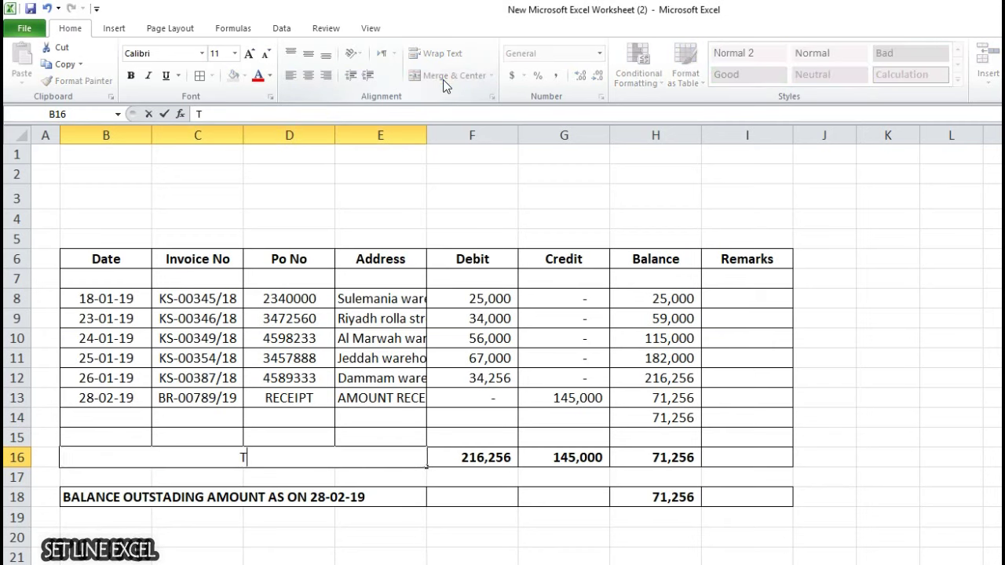
type("OTAL")
key("Return")
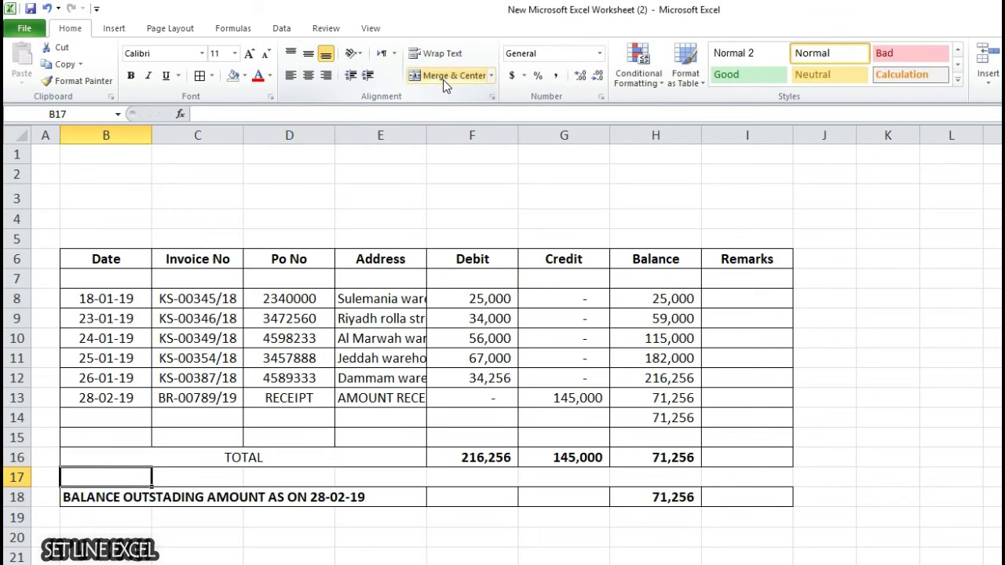
left_click(277, 456)
key("ctrl+b")
left_click(885, 405)
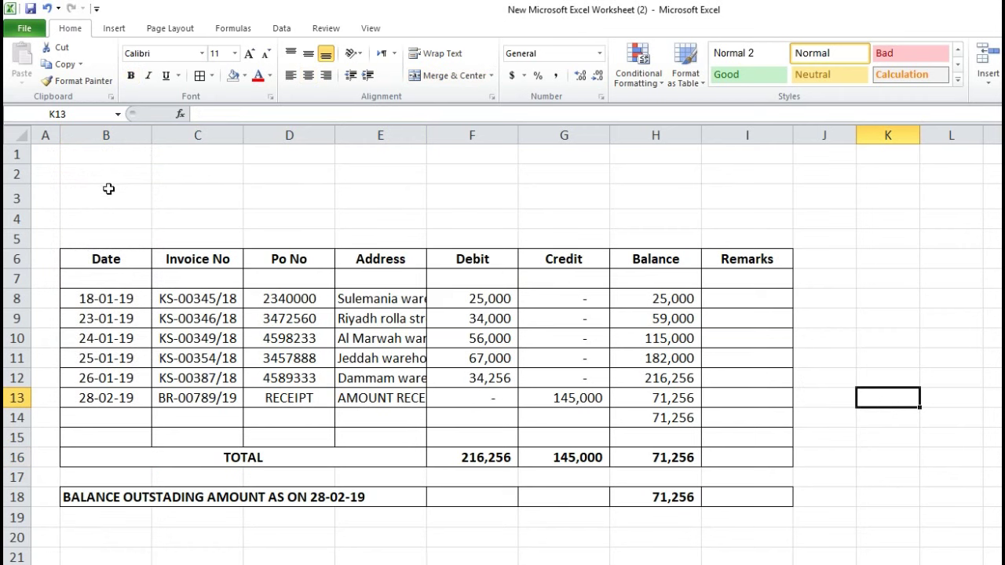
Step: Merge B3:I3 and enter 'STATEMENT OF ACCOUNTS', correcting the mistyped 'STATEMENTS'
mouse_move(115, 196)
left_mouse_down()
mouse_move(606, 224)
mouse_move(709, 204)
left_mouse_up()
left_click(409, 78)
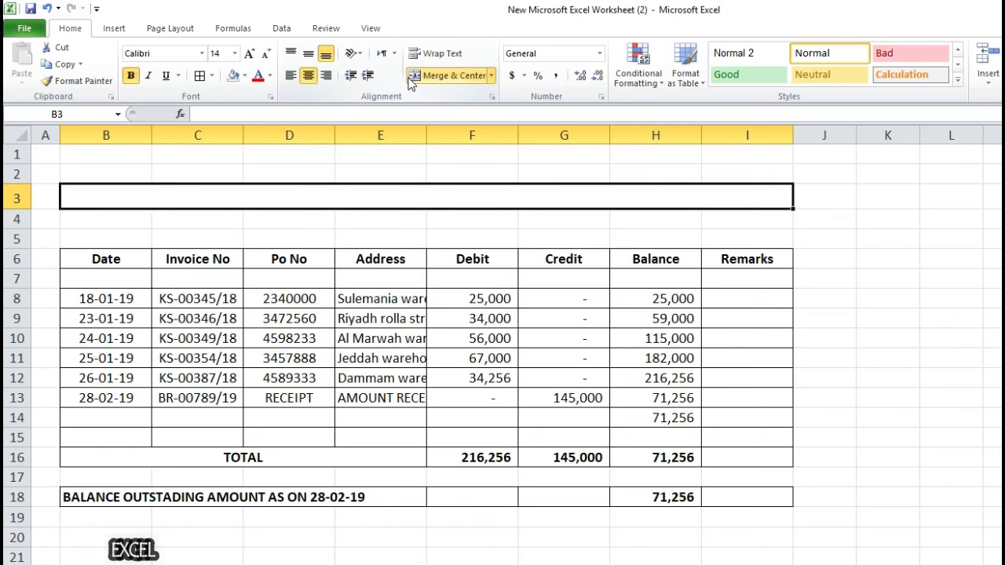
type("STATEMENTS OF ACCOUNT")
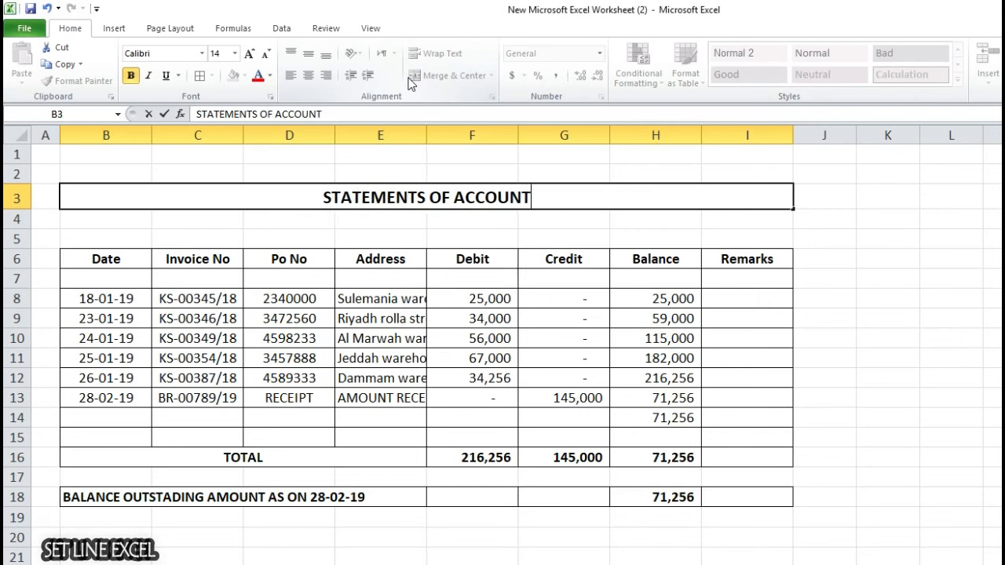
type("S")
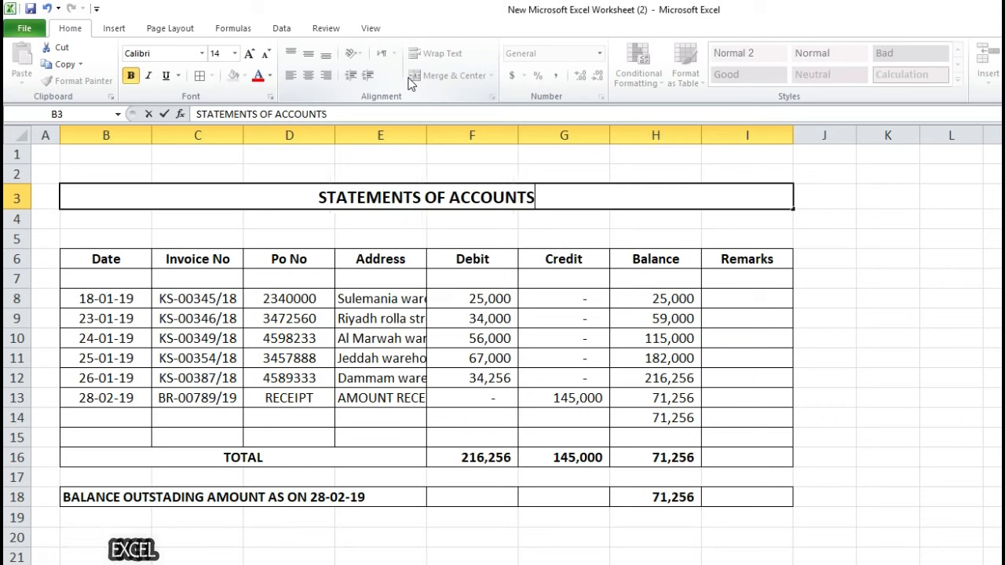
left_click(261, 114)
key("BackSpace")
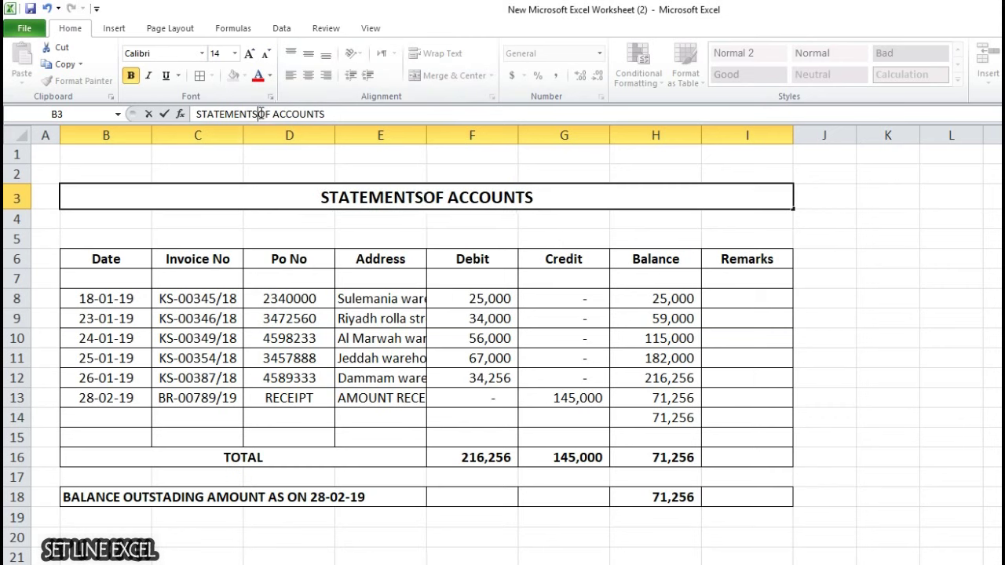
key("BackSpace")
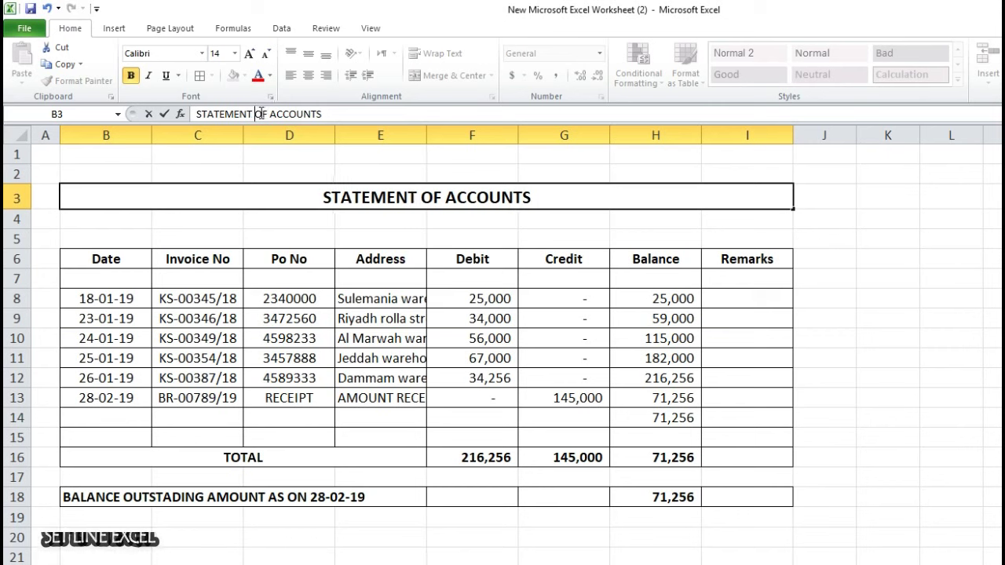
key("Return")
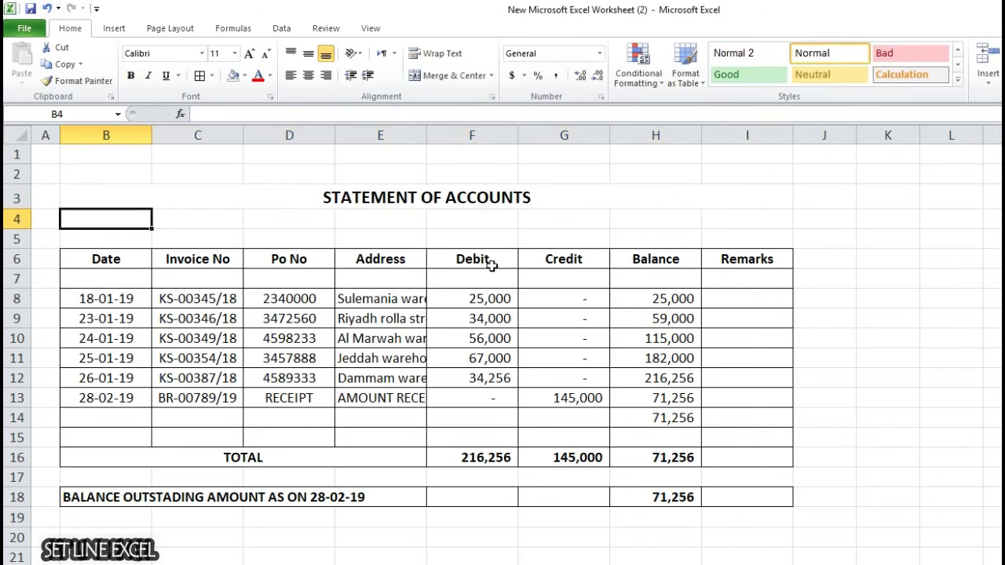
Step: Insert a blank row 4 and enter the customer's company name in B4
right_click(28, 219)
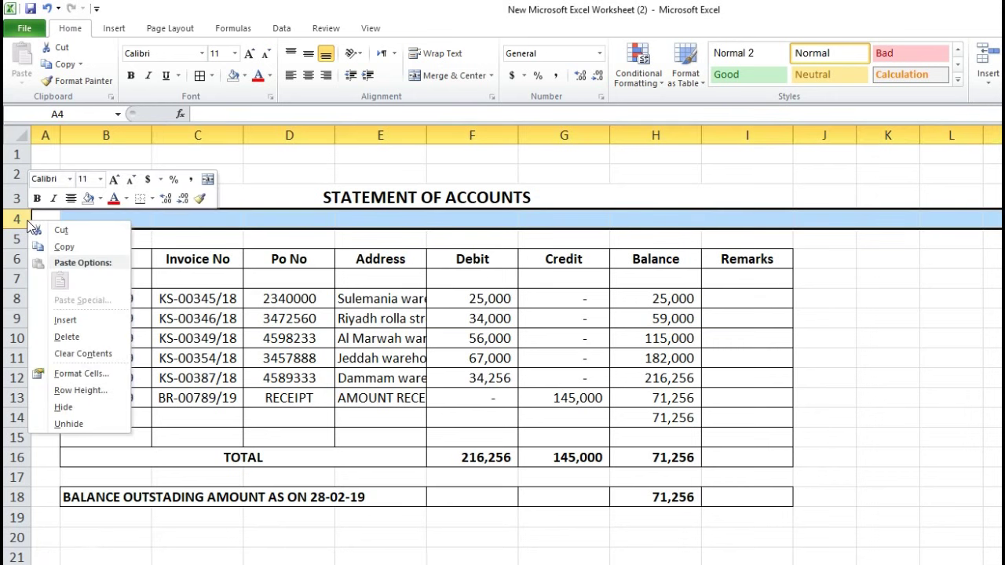
left_click(66, 321)
left_click(110, 221)
type("MA")
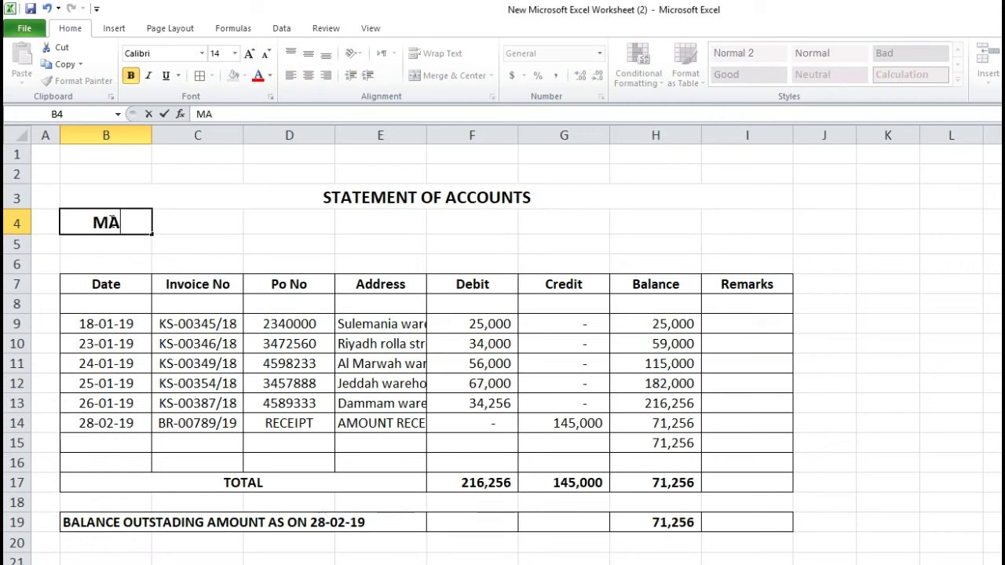
key("BackSpace")
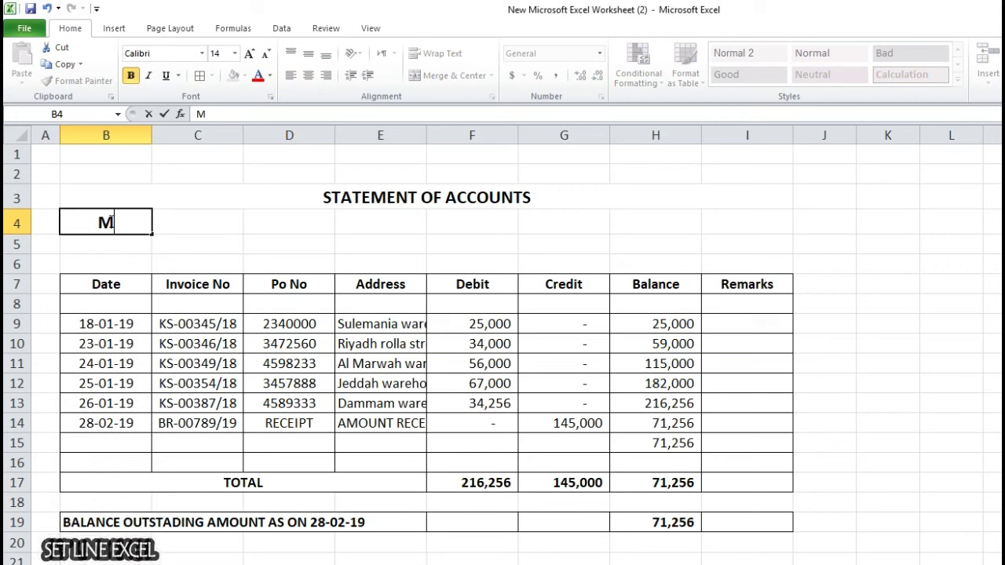
type("s.")
type(" a")
key("BackSpace")
type("ABC P")
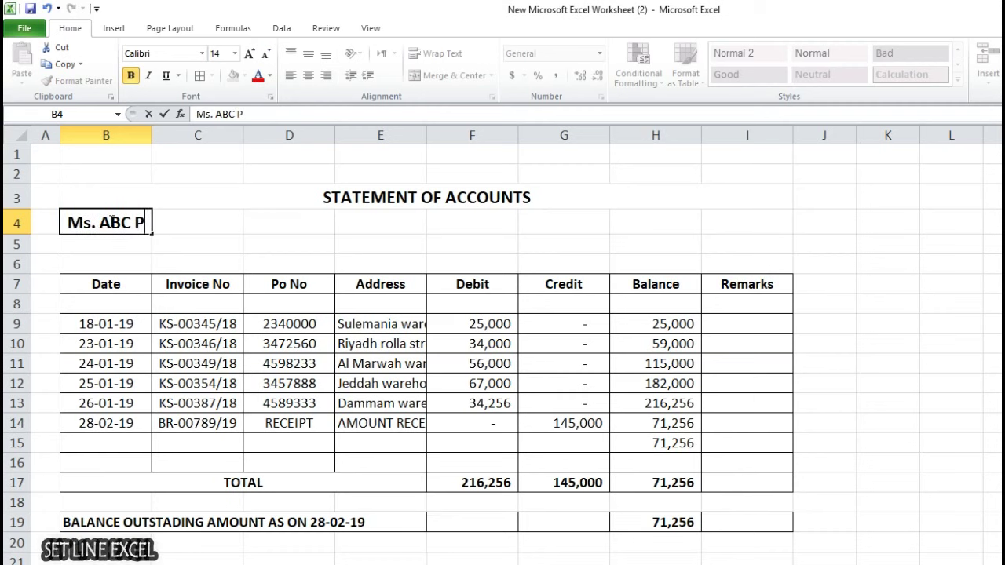
type("UBLISHE")
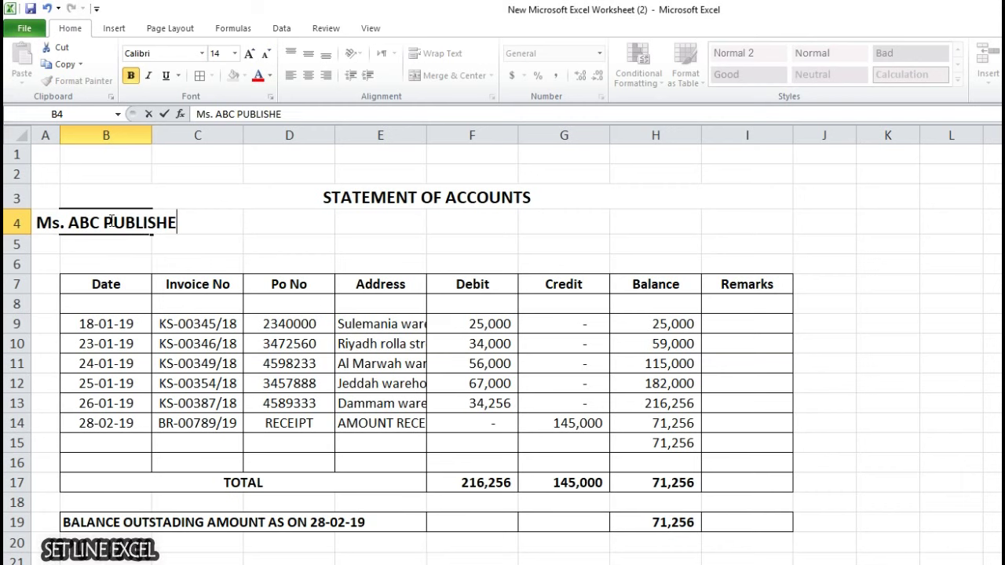
type("RS FZE LLC")
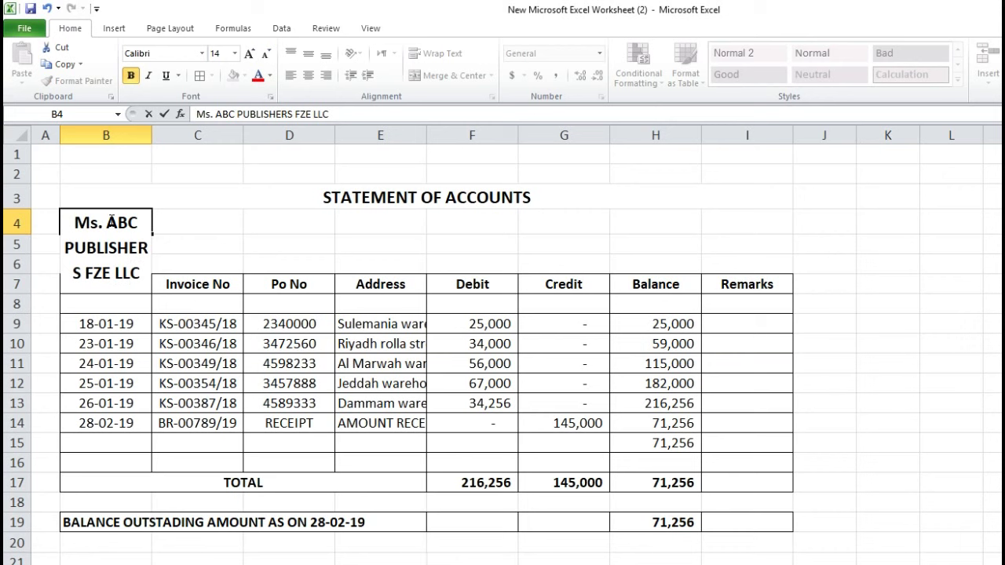
key("Return")
Step: Format B4 as left-aligned, 11-point, non-bold text
left_click(111, 214)
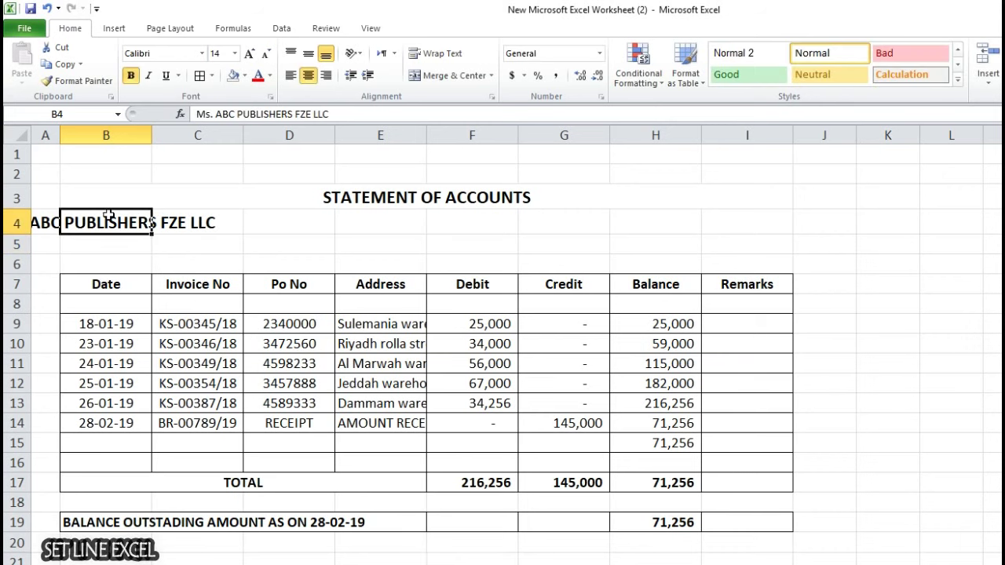
left_click(289, 78)
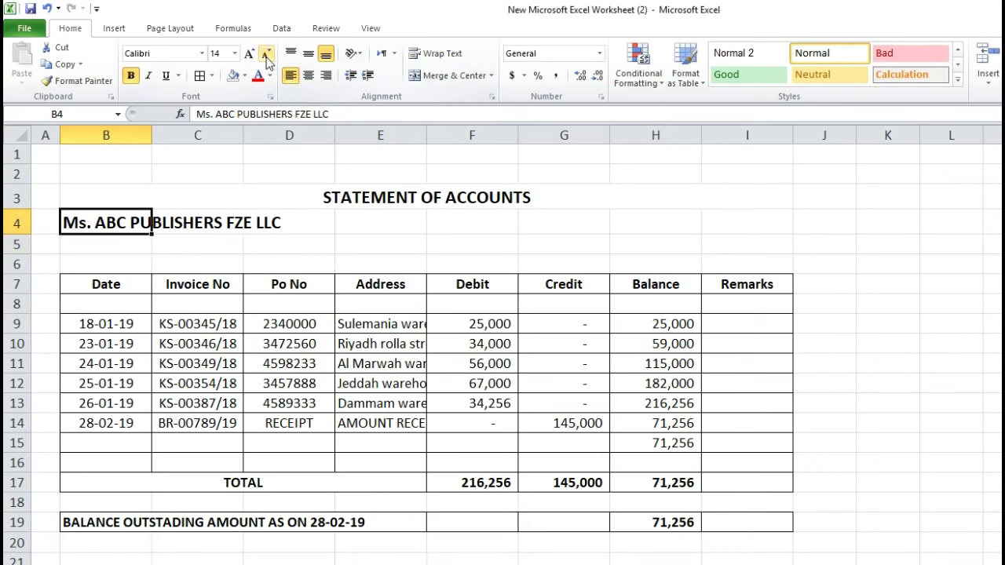
left_click(267, 53)
left_click(266, 53)
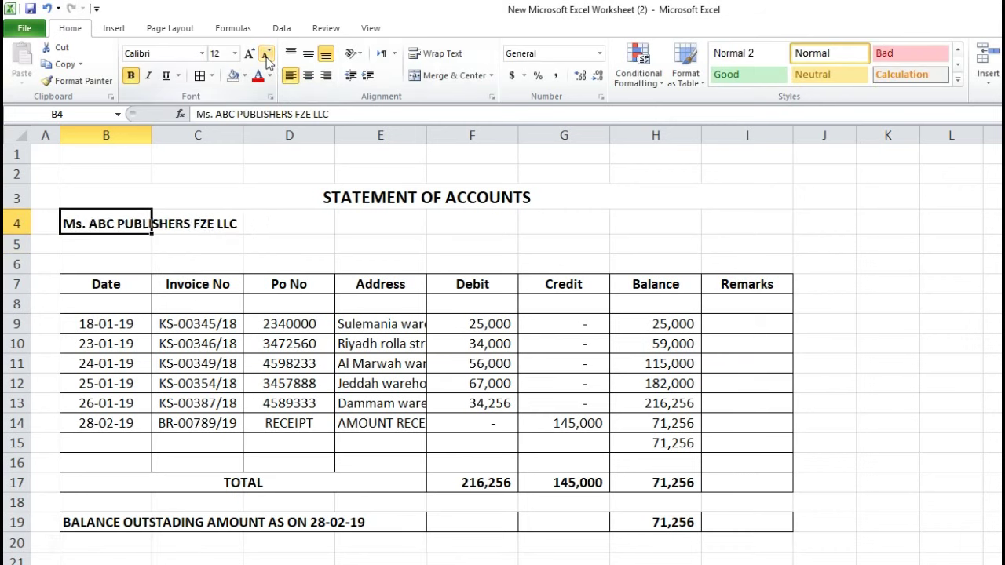
left_click(132, 77)
left_click(123, 242)
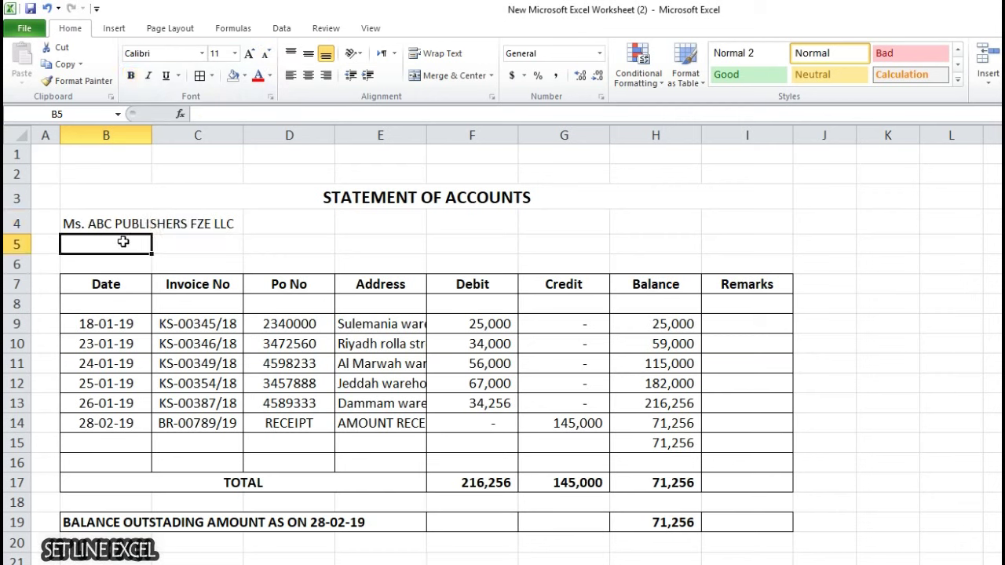
Step: Type the customer's street address into B5
type("A")
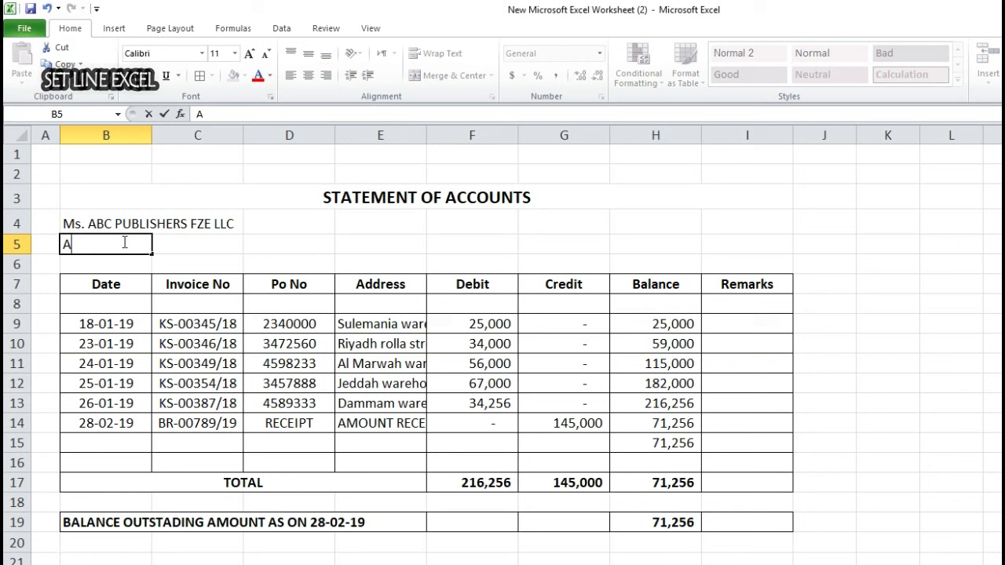
type("ddress")
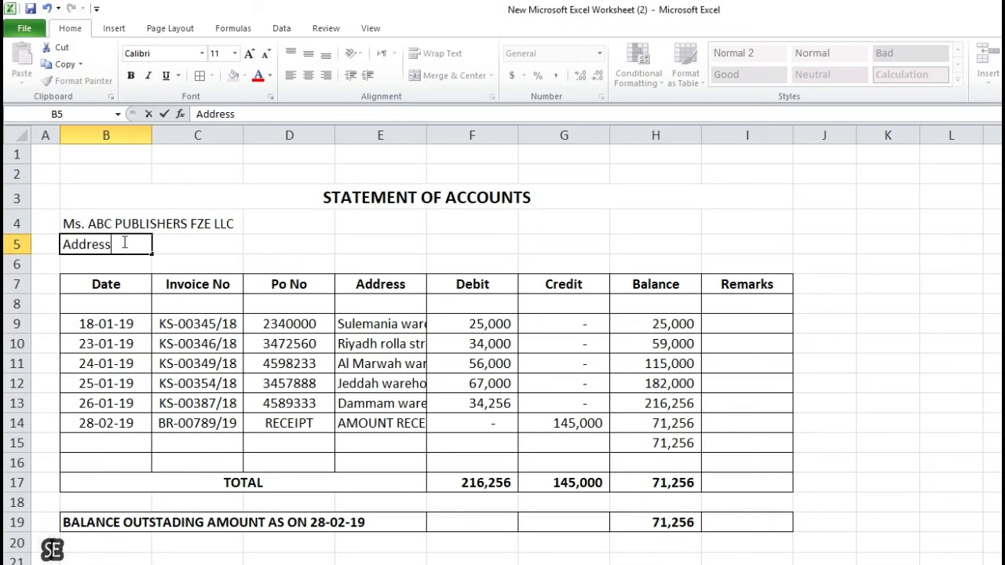
type(": Bir")
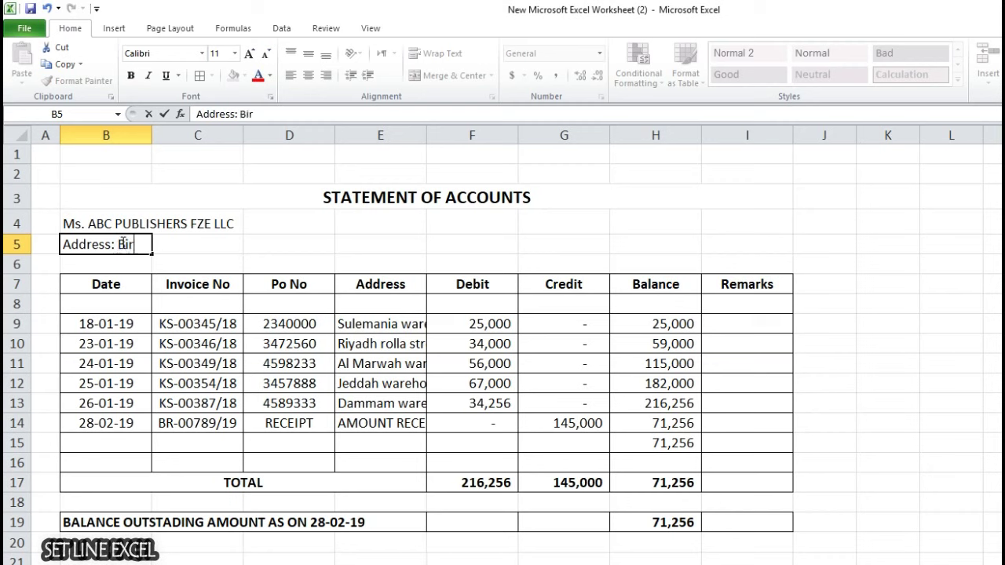
type("la Bul")
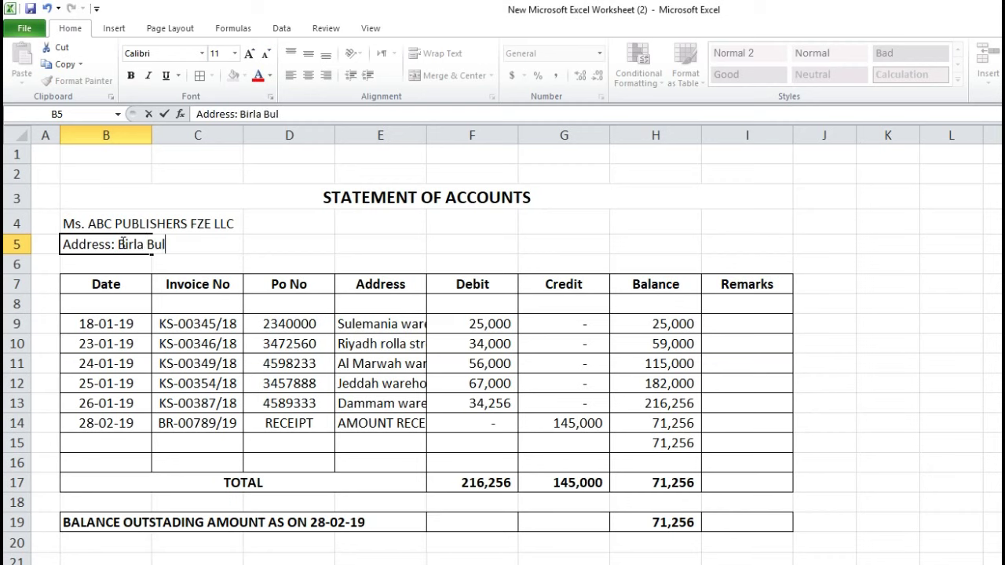
key("BackSpace")
type("ilding ")
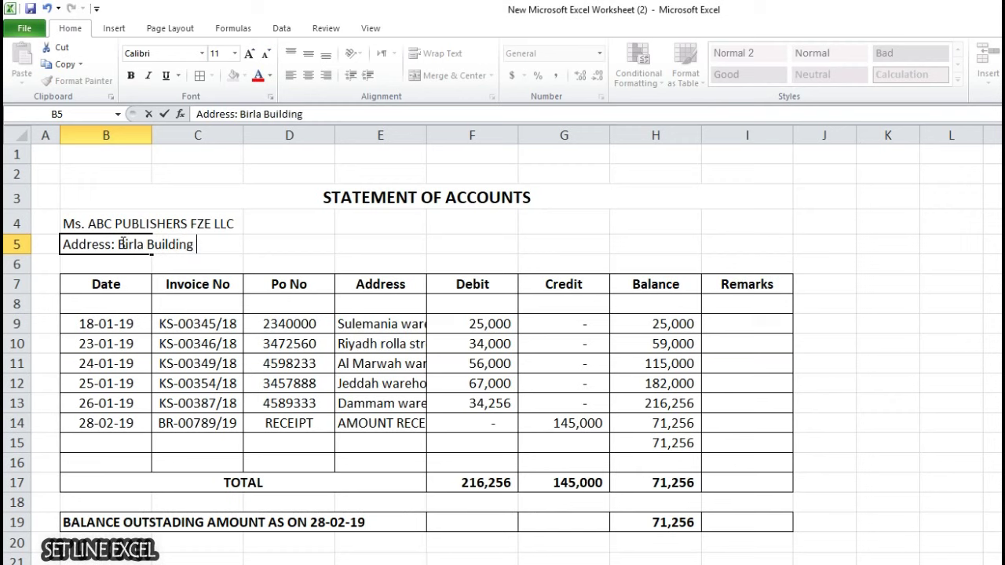
type("2nd ")
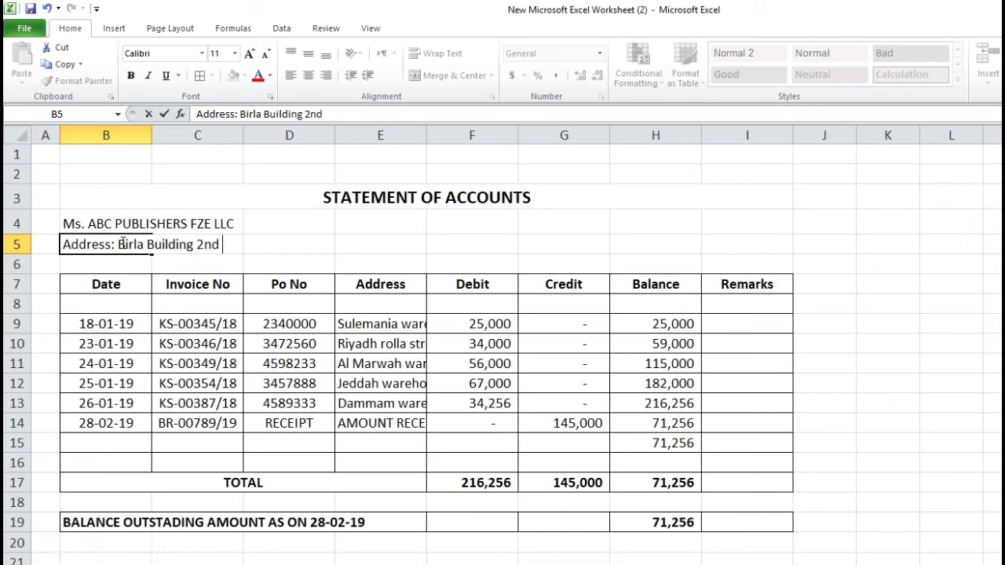
type("Floor Deir")
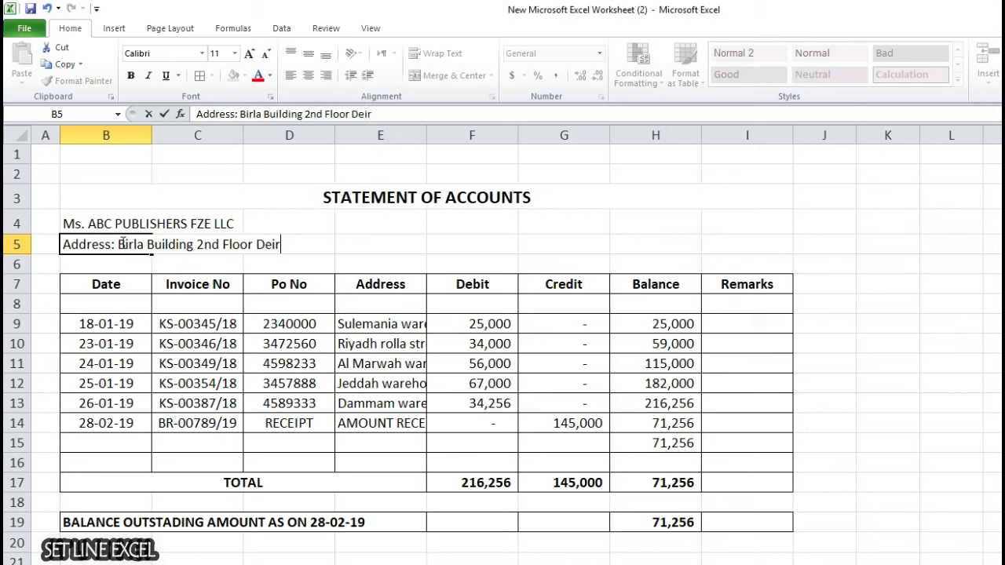
type("a D")
type("\\")
key("Return")
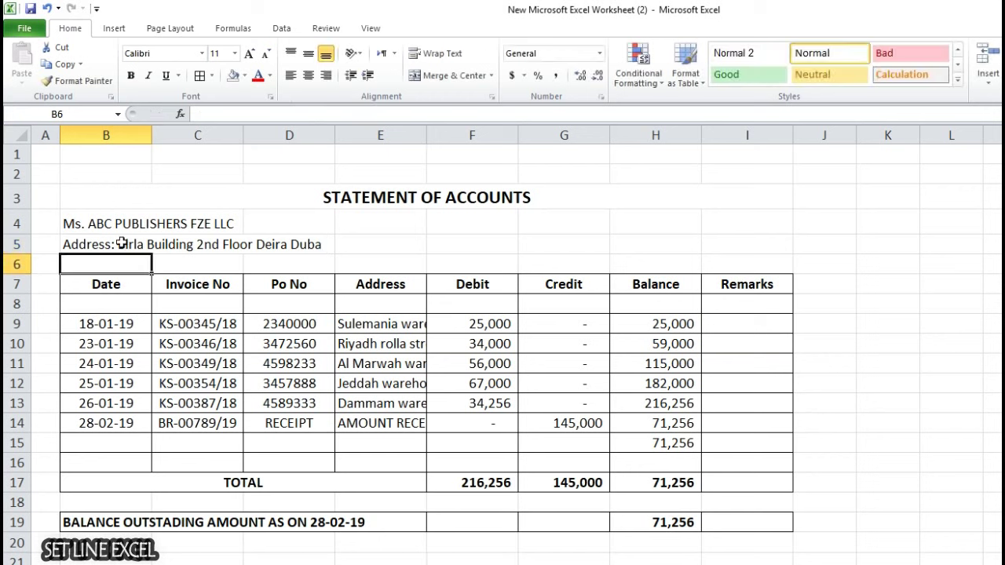
Step: Enter the customer's country in B6 below the address
type("uni")
key("BackSpace")
type("Unite")
key("BackSpace")
type("ted ")
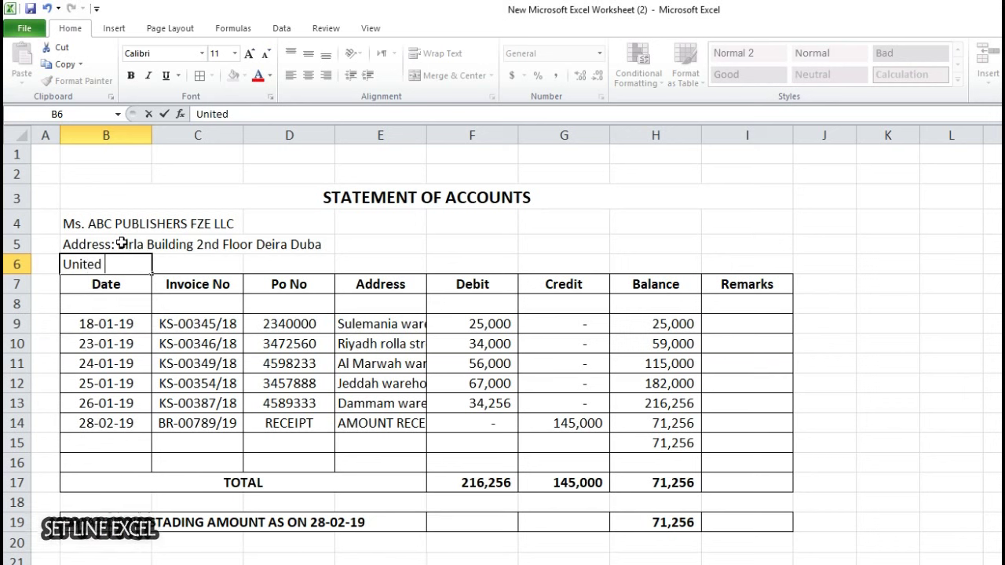
type("Arab ")
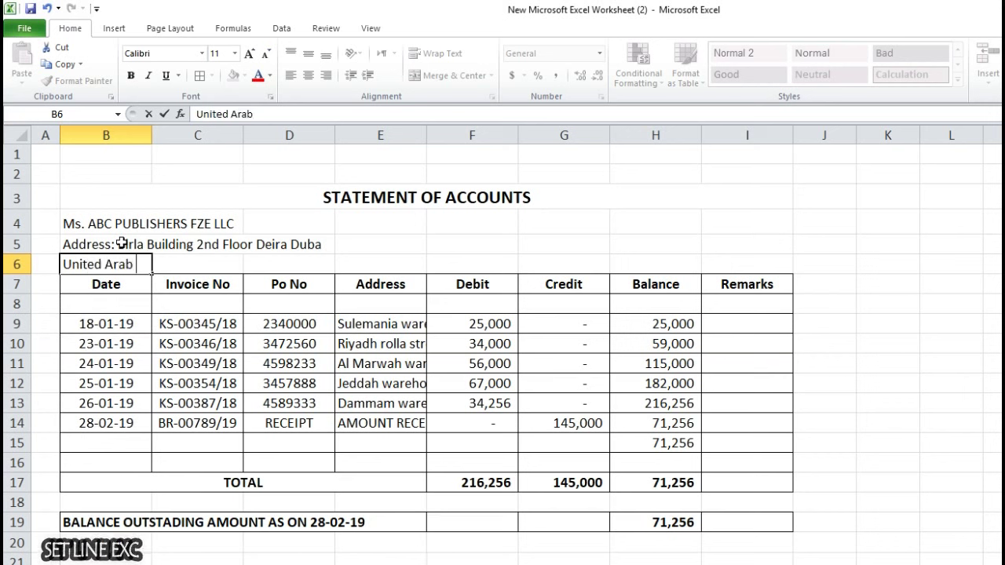
type("Emirates")
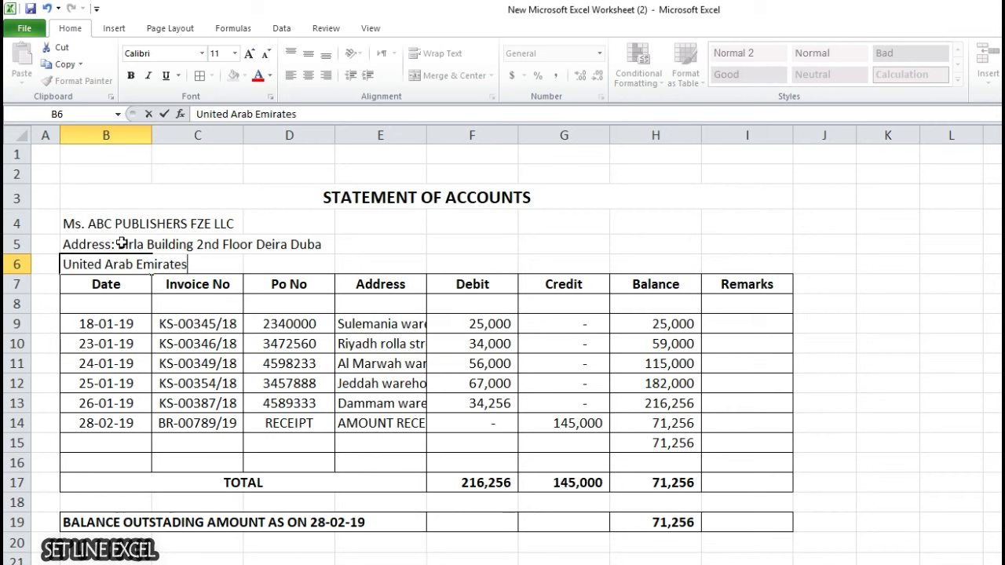
key("Tab")
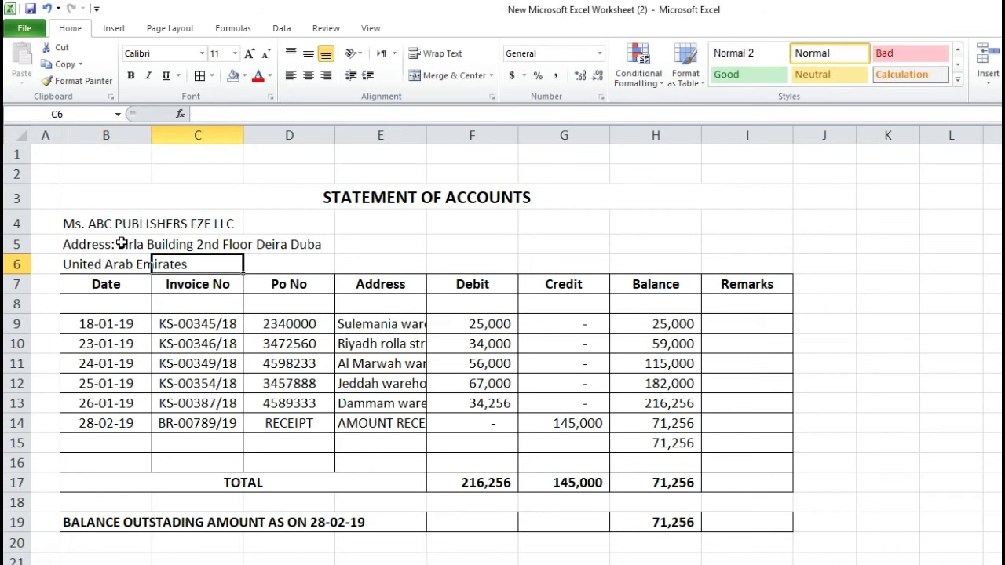
Step: Hide the worksheet gridlines
left_click(951, 323)
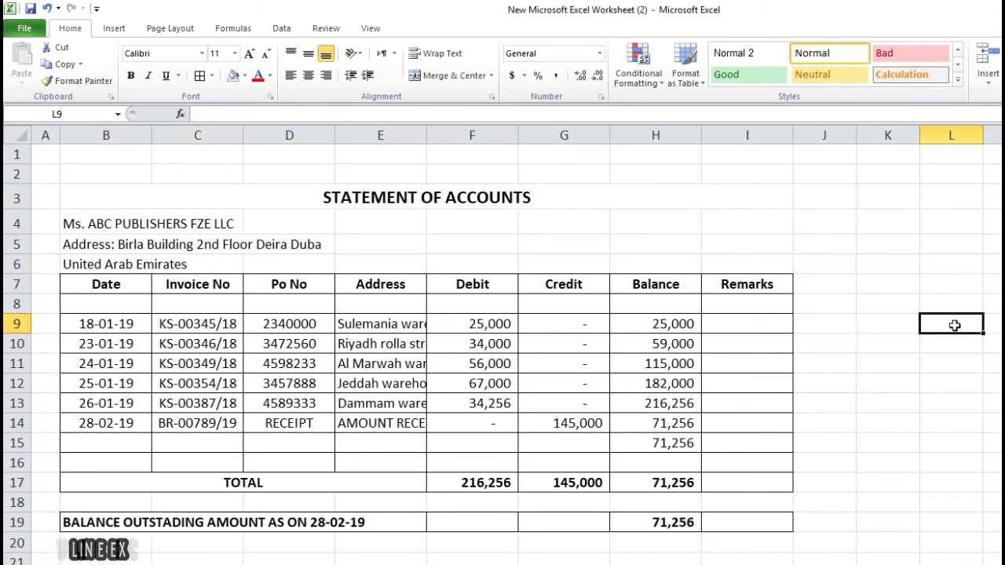
left_click(365, 30)
left_click(205, 79)
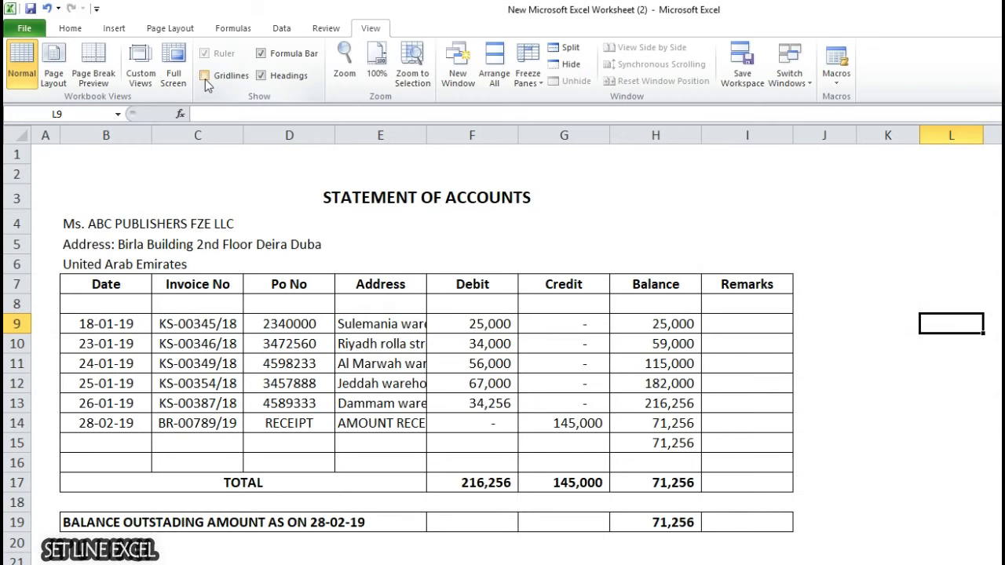
Step: Set the STATEMENT OF ACCOUNTS title font to Cambria
left_click(965, 396)
left_click(336, 196)
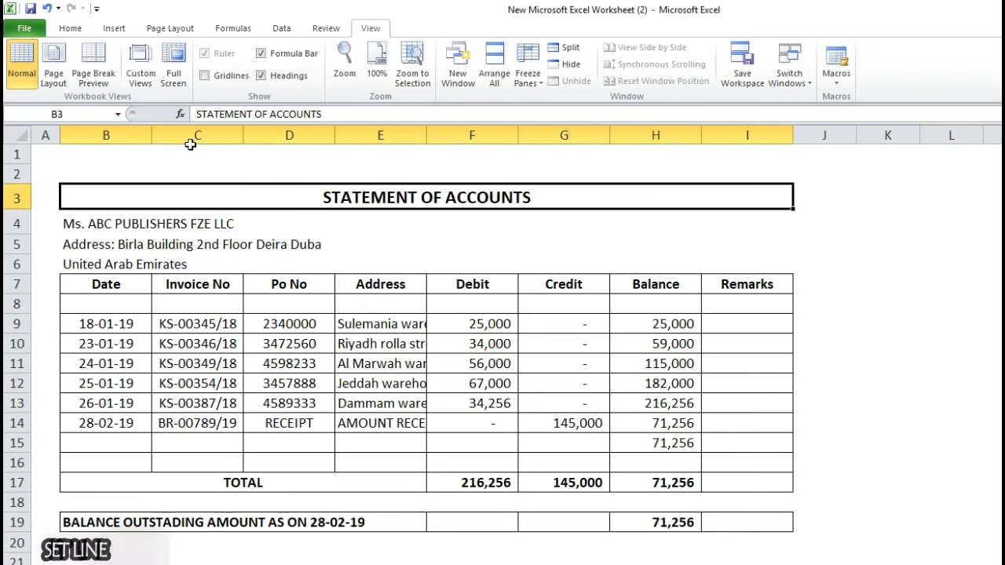
left_click(70, 28)
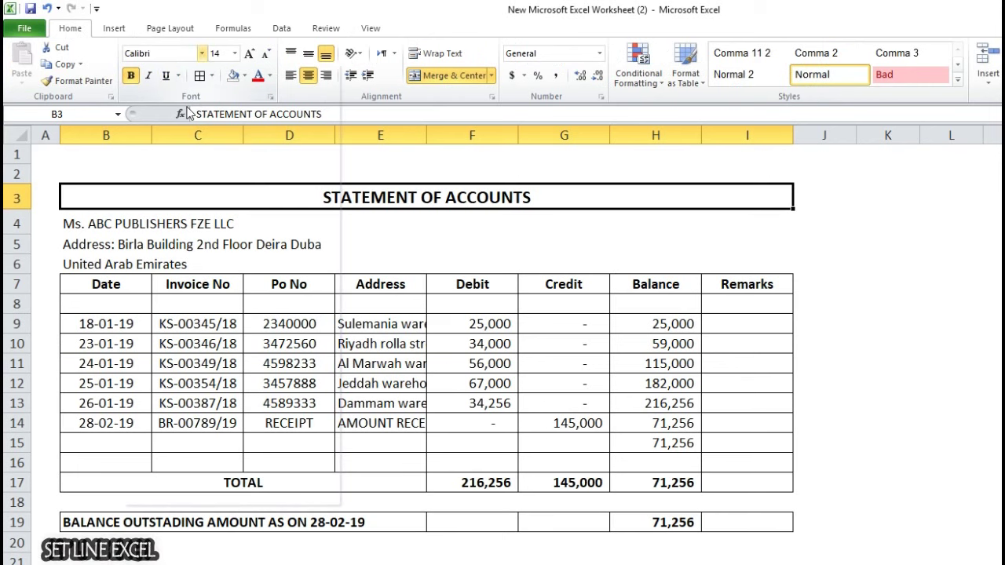
left_click(201, 54)
left_click(178, 90)
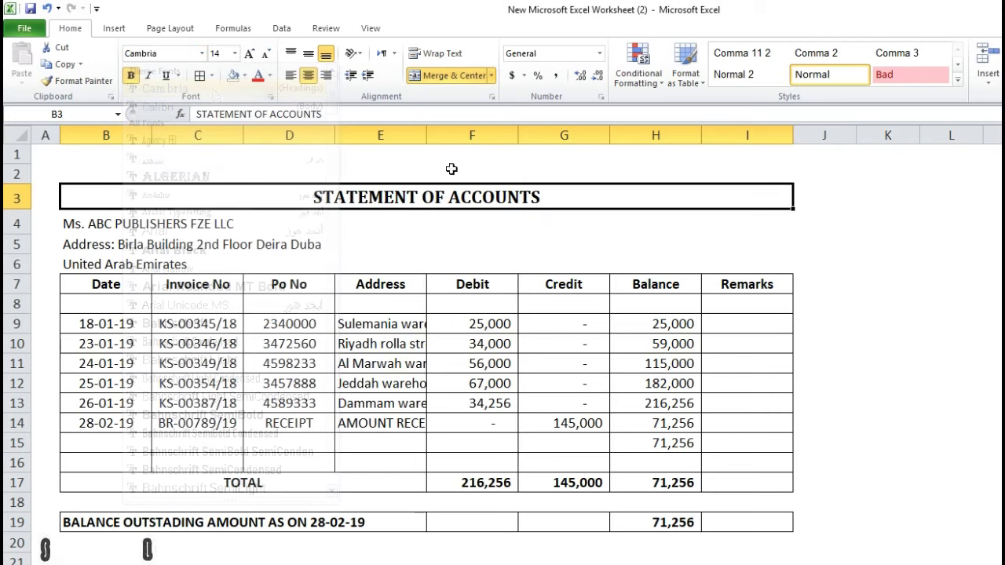
left_click(816, 364)
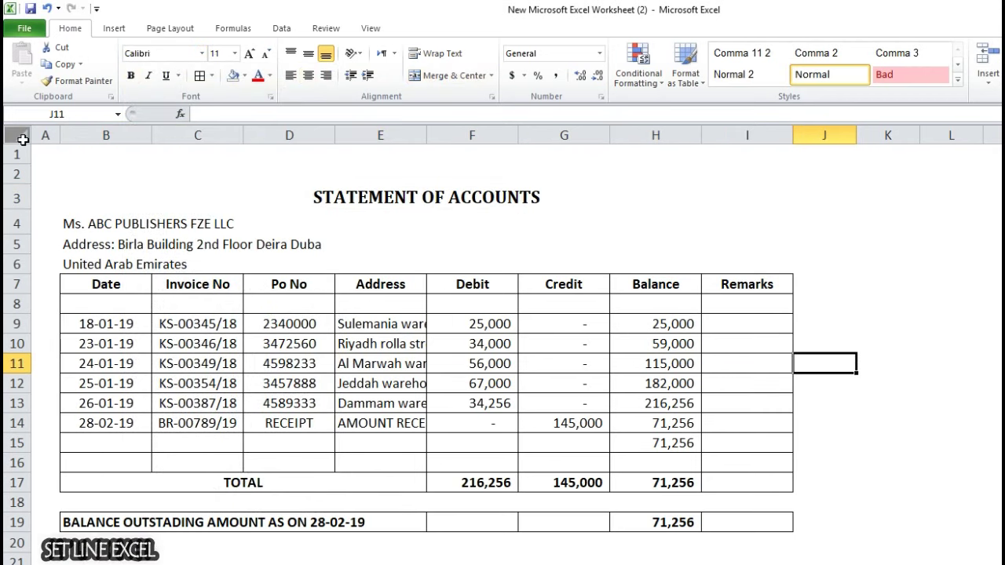
Step: Apply Cambria at size 10 to the entire worksheet
left_click(23, 139)
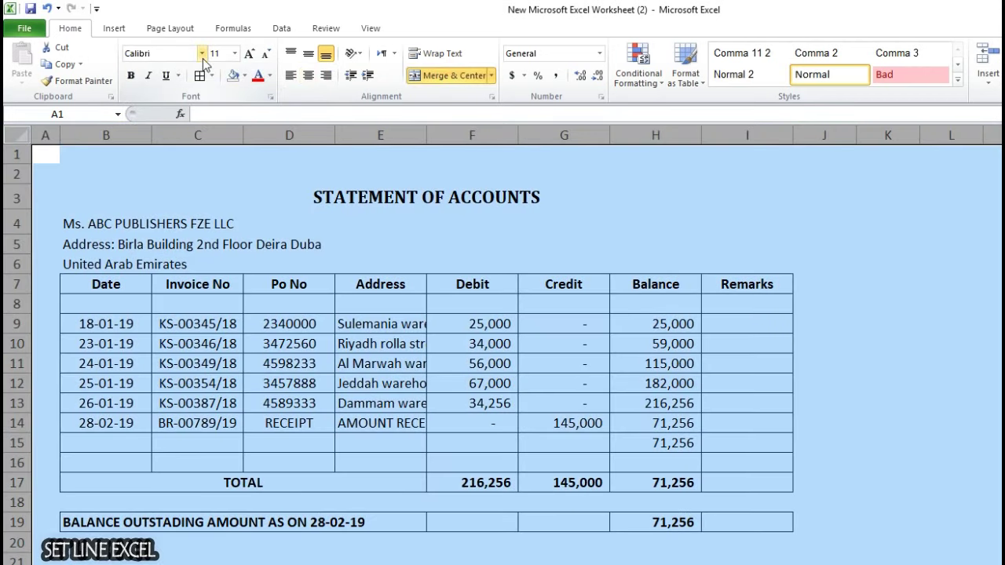
left_click(203, 54)
left_click(174, 92)
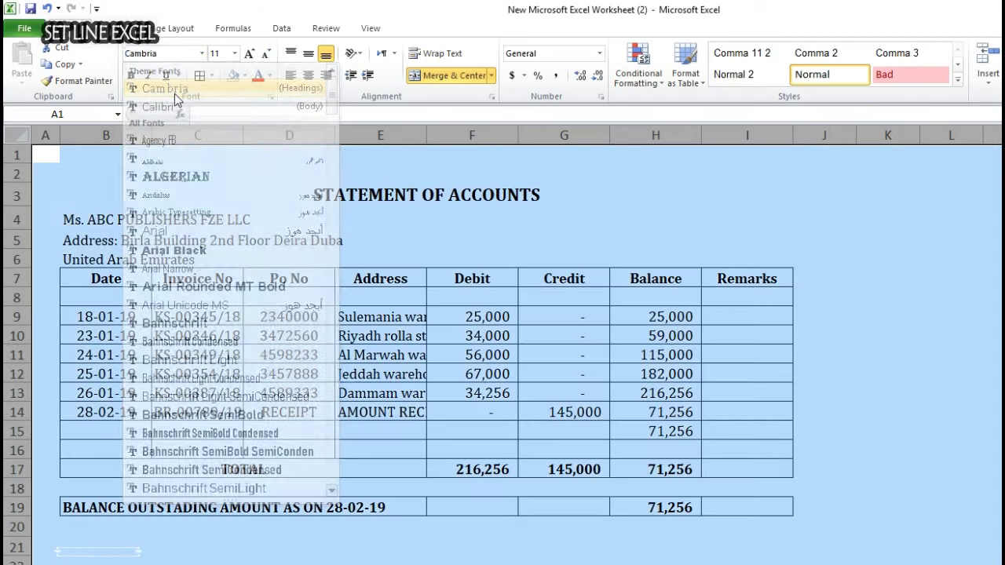
left_click(234, 53)
left_click(224, 93)
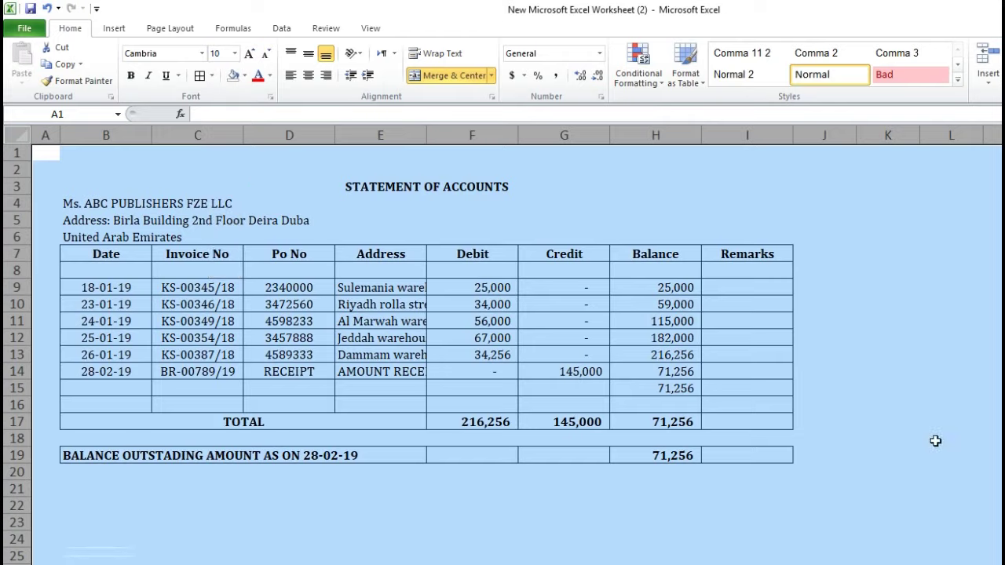
left_click(935, 441)
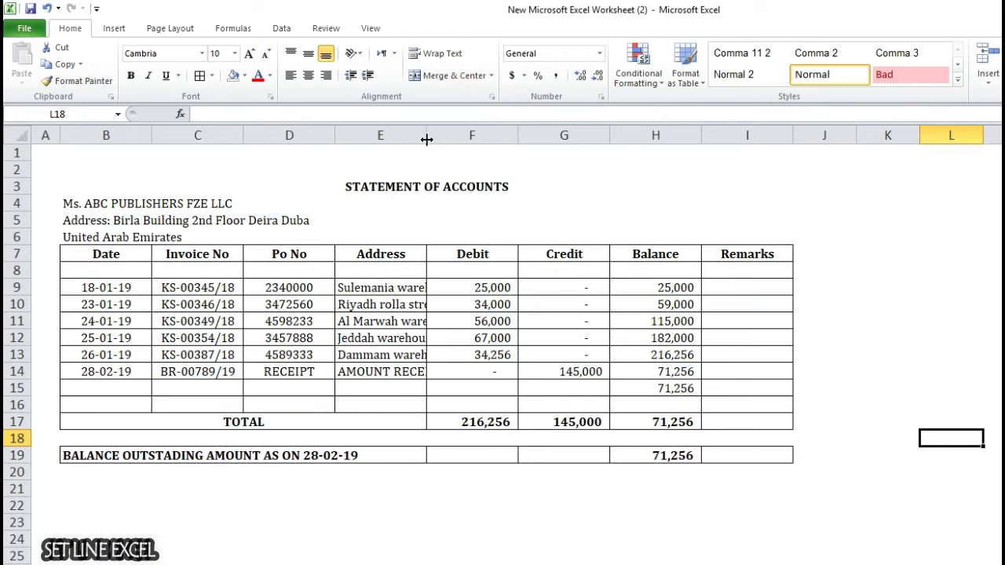
Step: Widen column E to fit the Address text and narrow column D
left_click_drag(426, 139, 463, 135)
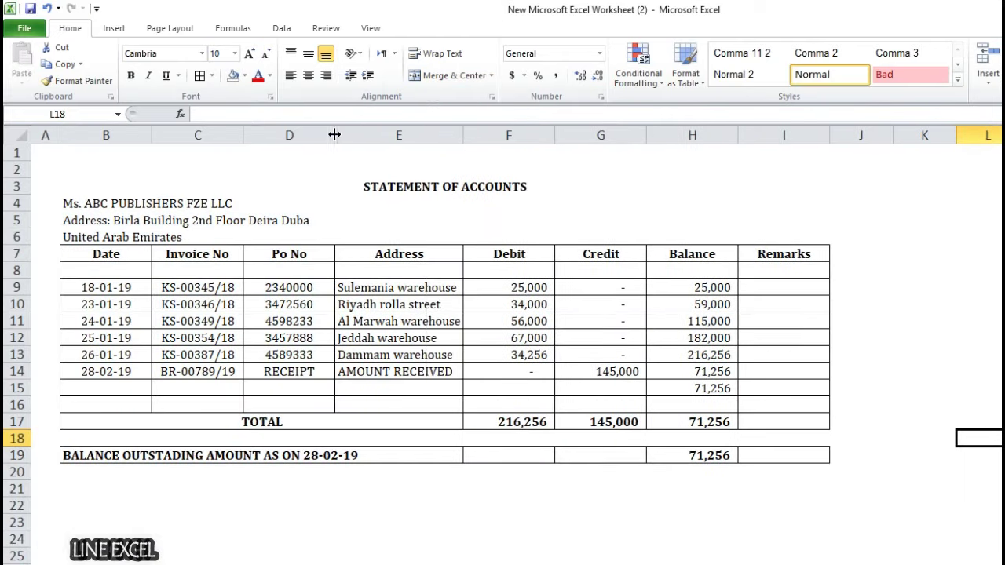
left_click_drag(334, 135, 314, 135)
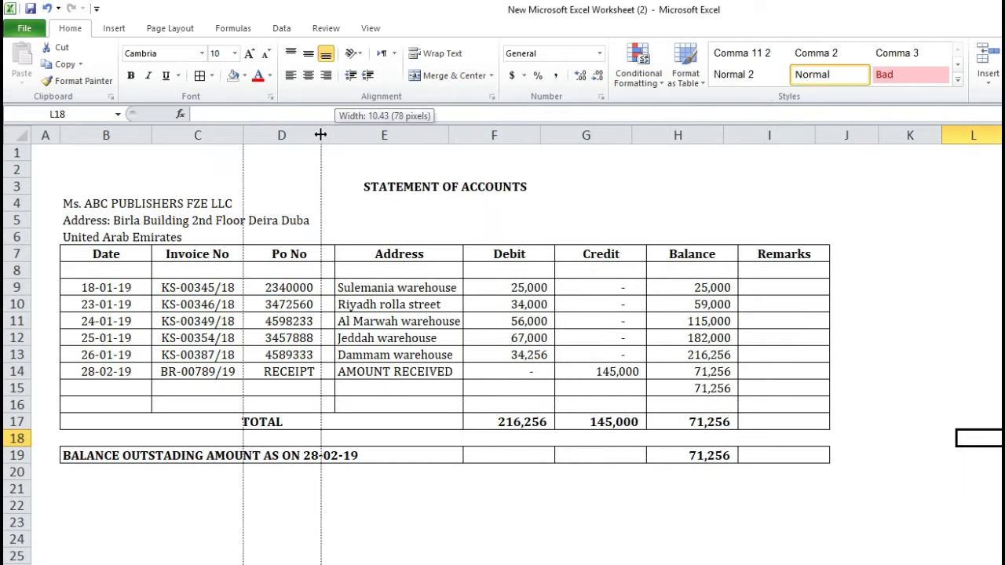
left_click(319, 525)
Step: Set the STATEMENT OF ACCOUNTS title to font size 14
left_click(367, 186)
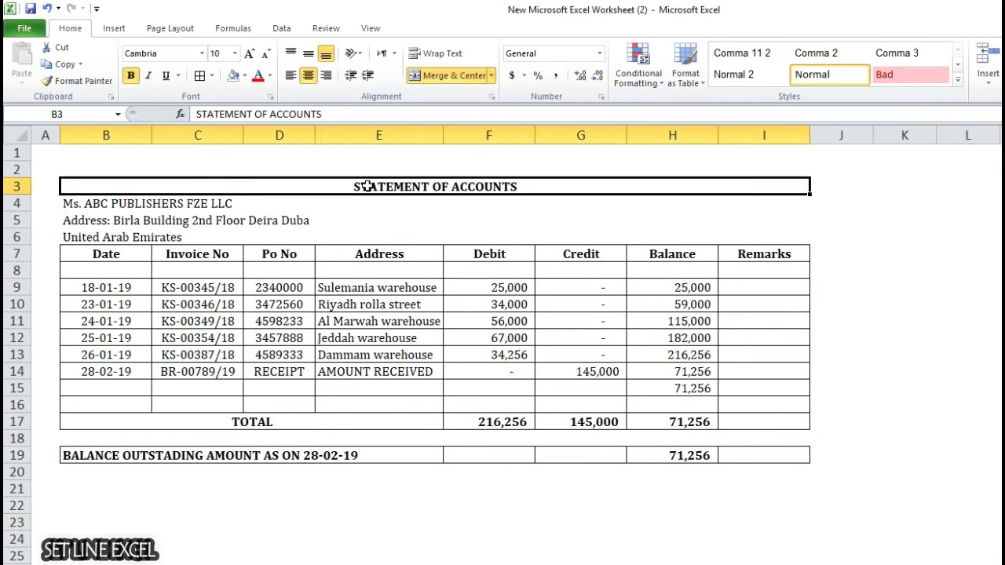
left_click(250, 53)
left_click(249, 53)
left_click(250, 53)
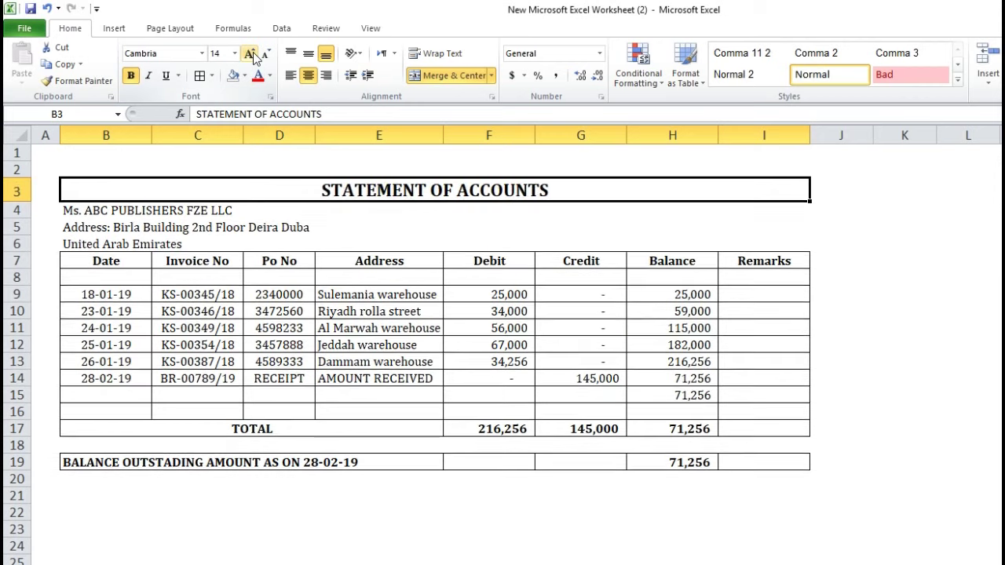
Step: Insert four blank rows above row 1
left_click(16, 152)
right_click(19, 153)
left_click(59, 251)
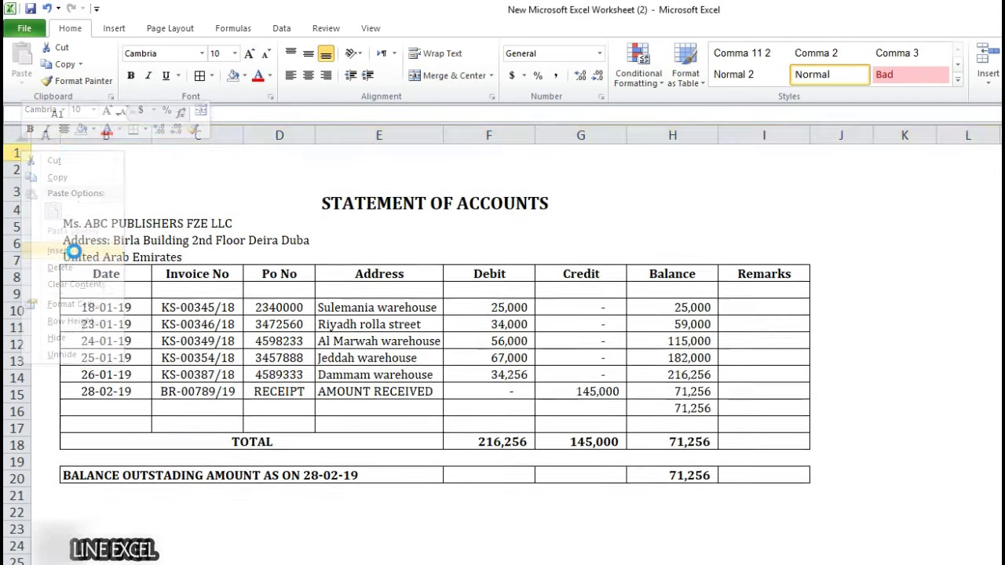
key("F4")
key("F4")
key("F4")
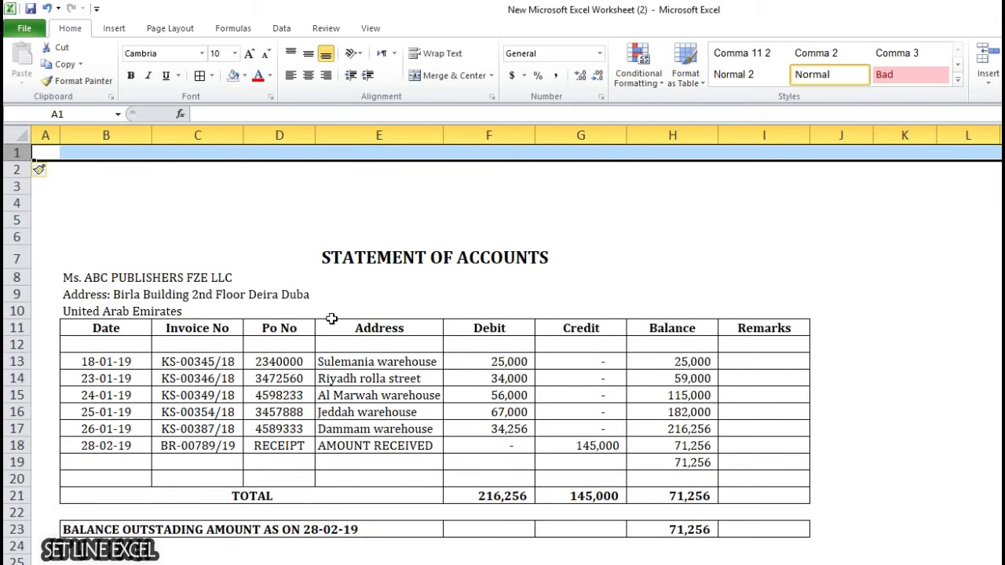
Step: Add the CenterBox Digitals Corp. logo above the statement and narrow it slightly from the right
left_click(754, 298)
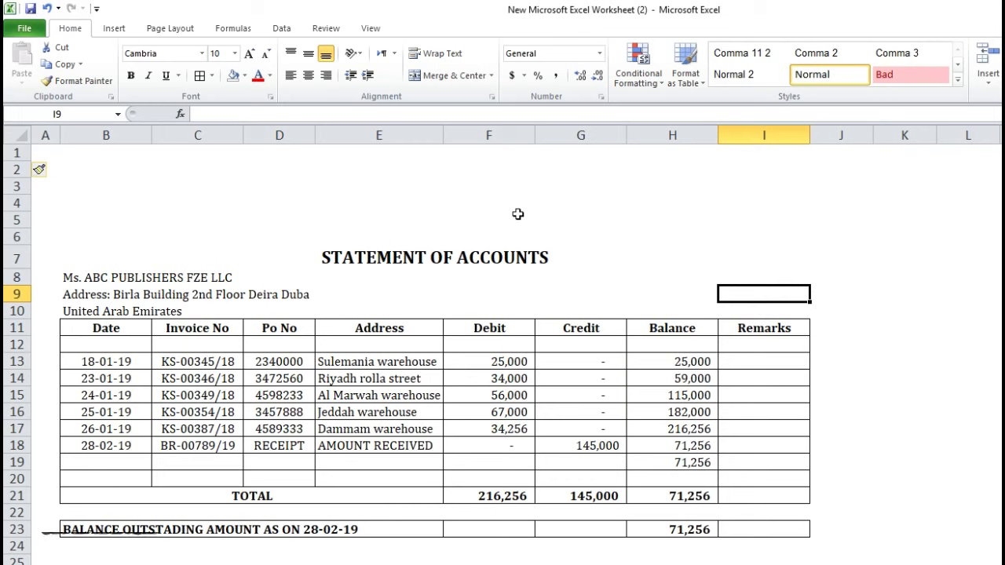
left_click(113, 30)
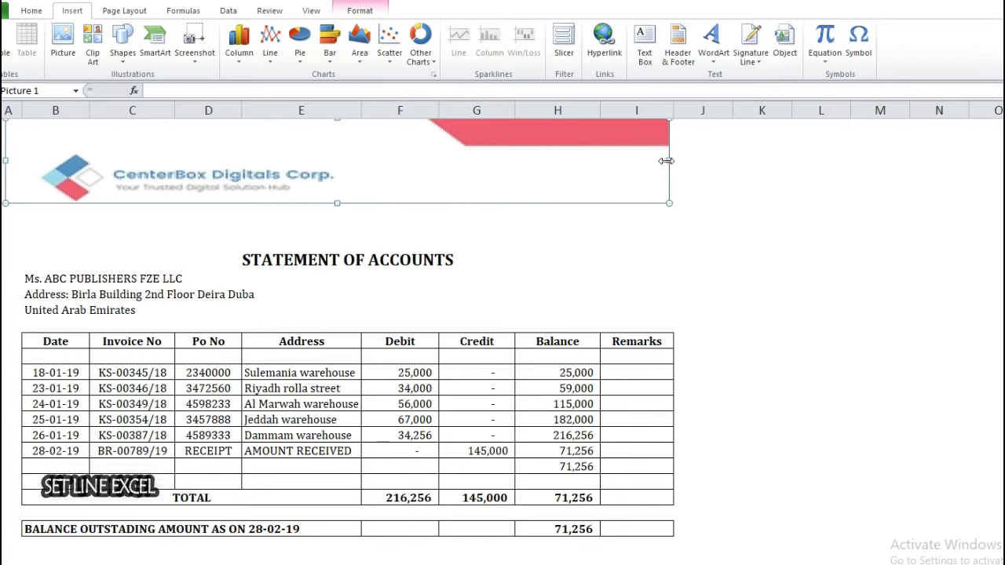
left_click_drag(669, 160, 658, 161)
left_click(779, 266)
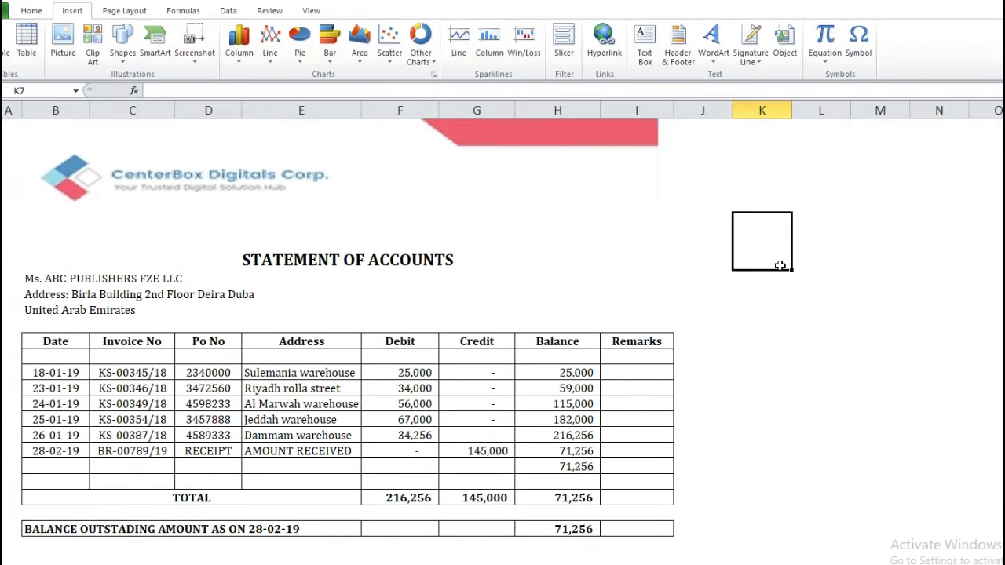
Step: Make the STATEMENT OF ACCOUNTS title 16 pt and vertically centred in its row, not italic
left_click(369, 258)
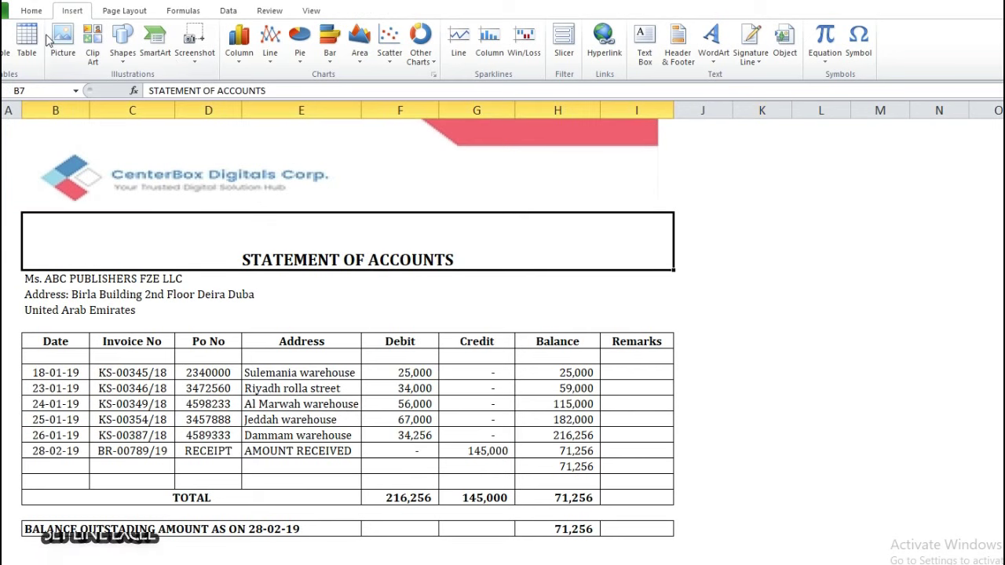
left_click(32, 10)
left_click(104, 55)
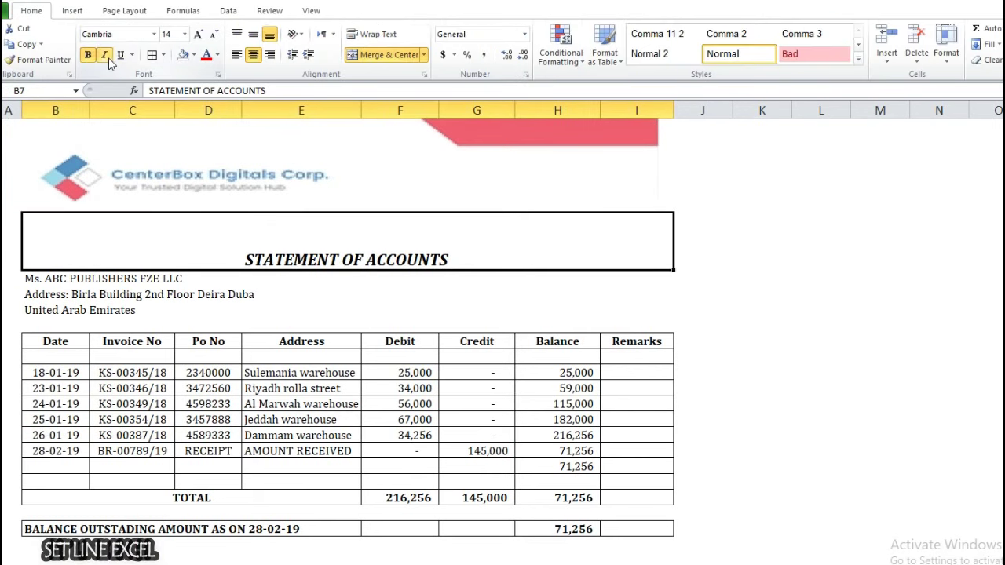
left_click(253, 36)
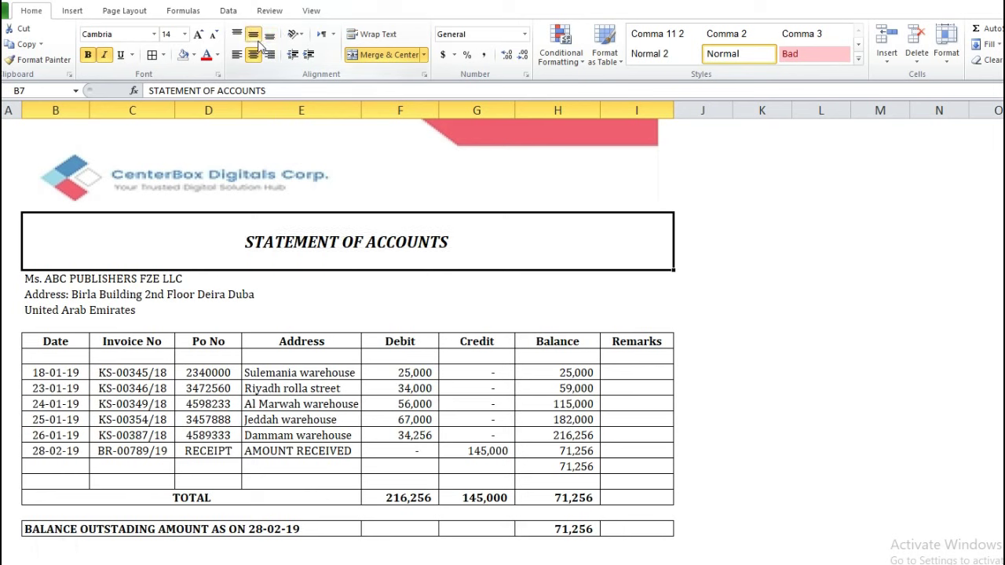
left_click(820, 372)
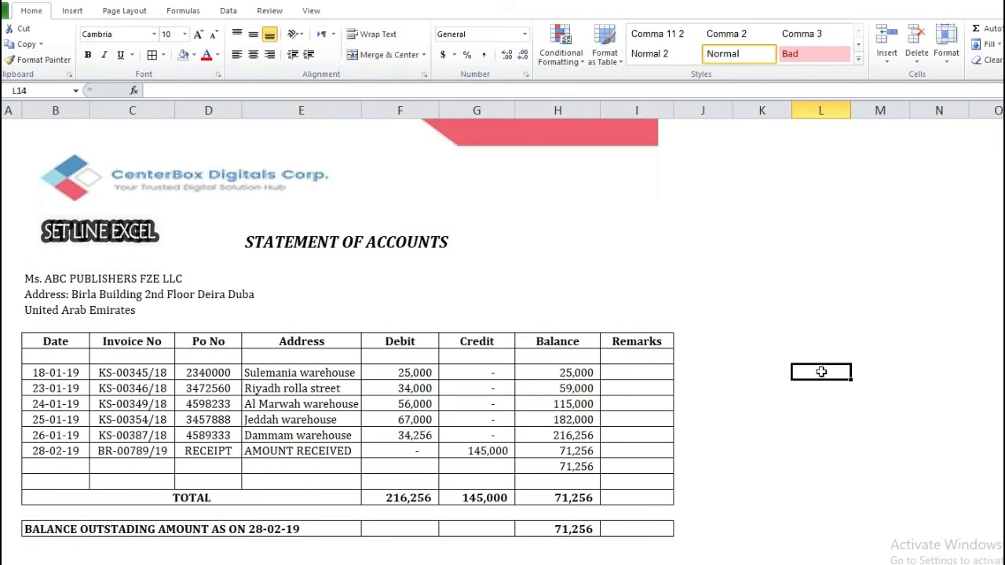
left_click(445, 243)
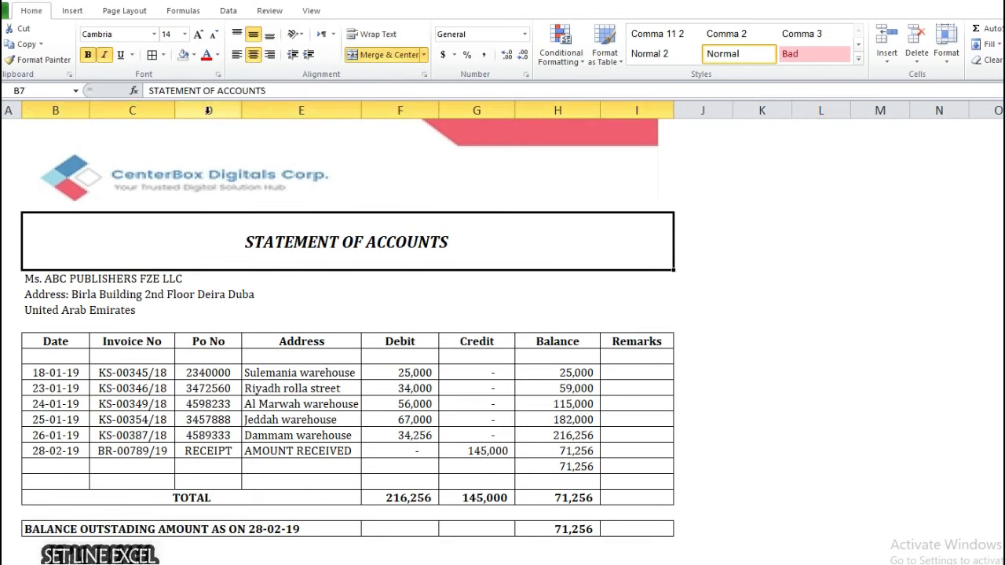
left_click(104, 55)
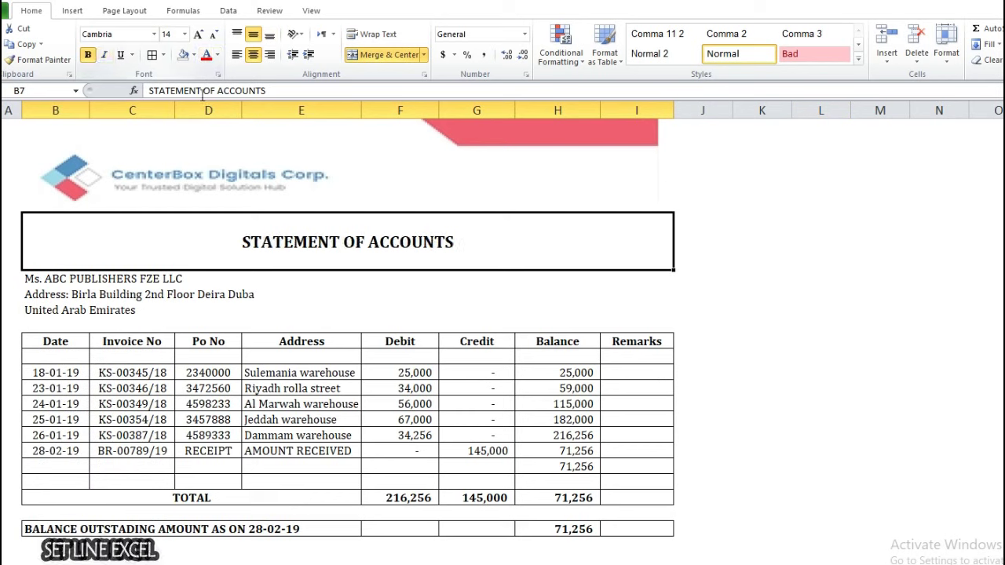
left_click(197, 34)
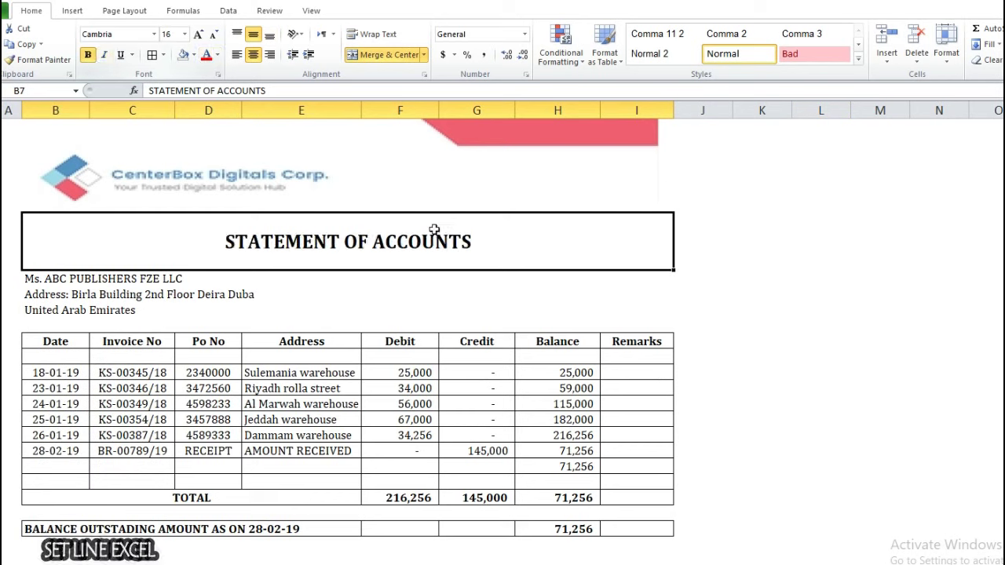
left_click(752, 323)
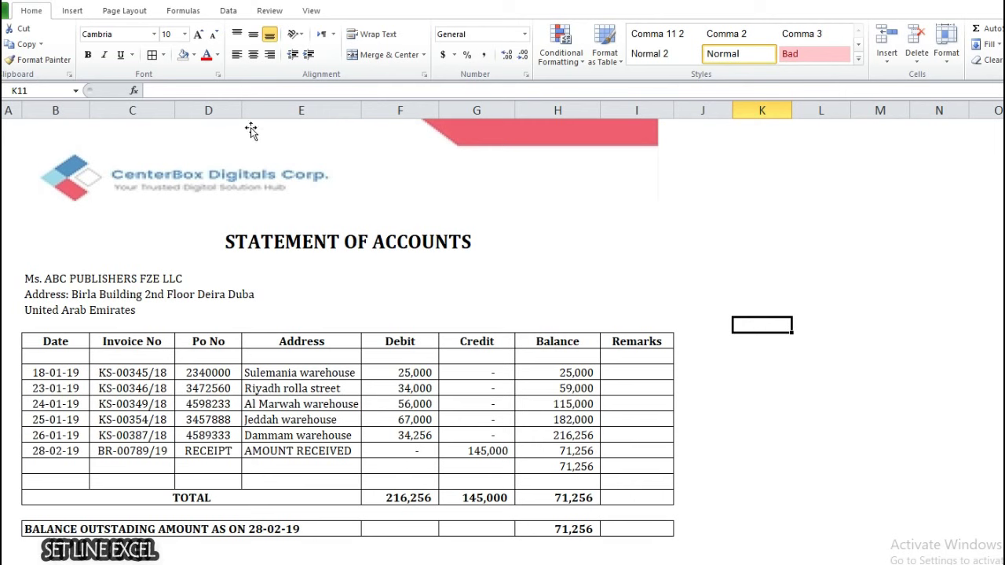
Step: Narrow the Po No, Date, Invoice No and Remarks columns slightly
left_click_drag(241, 111, 237, 111)
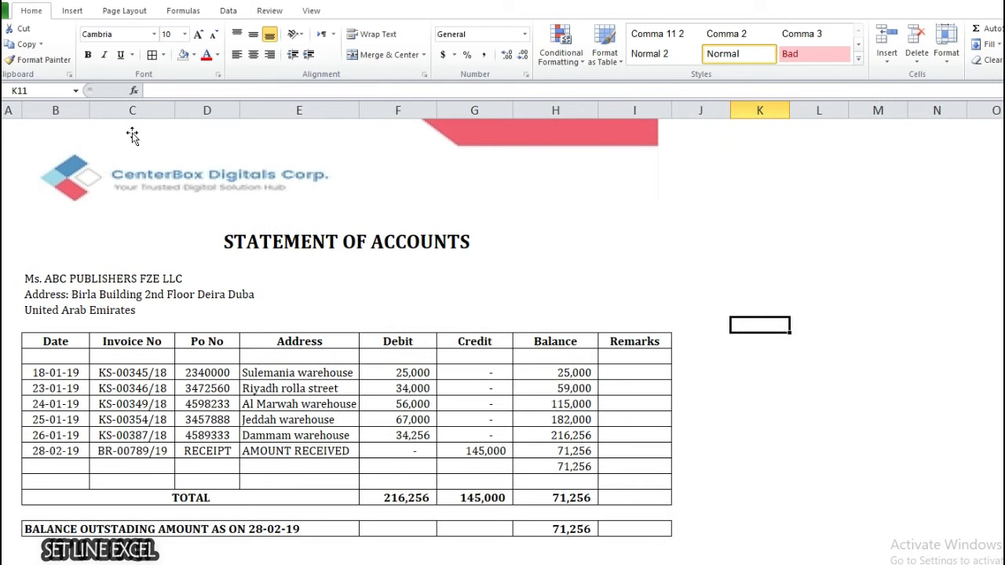
left_click_drag(89, 109, 82, 110)
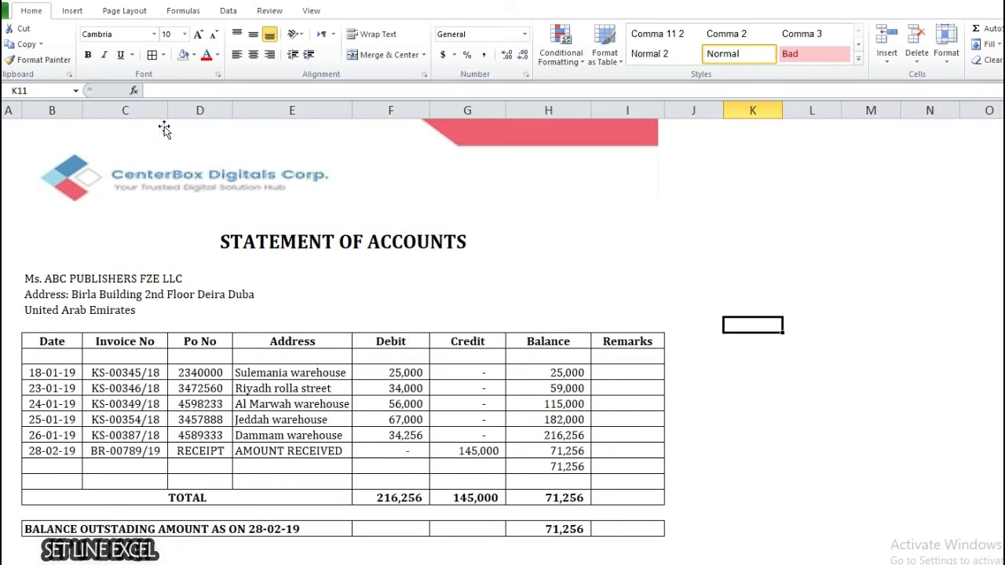
left_click_drag(167, 110, 159, 109)
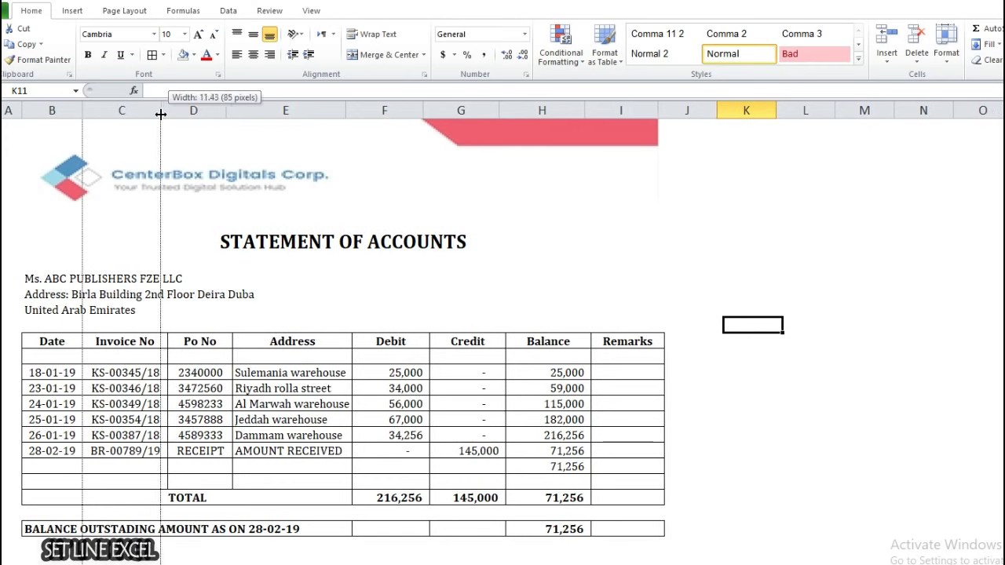
left_click_drag(655, 115, 648, 115)
Step: Narrow the logo picture so its right edge lines up with the table's edge
left_click(644, 150)
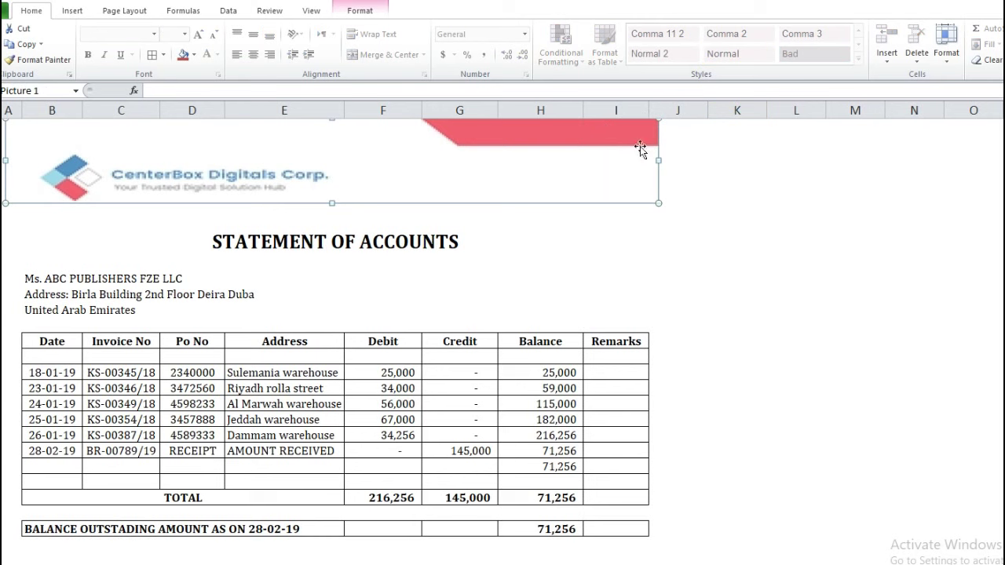
left_click_drag(658, 160, 648, 160)
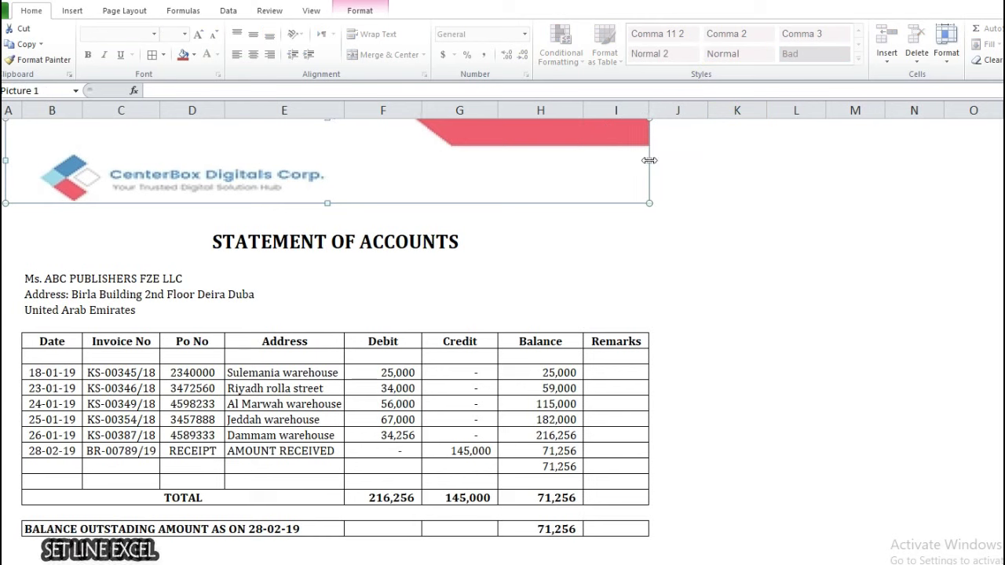
left_click(722, 305)
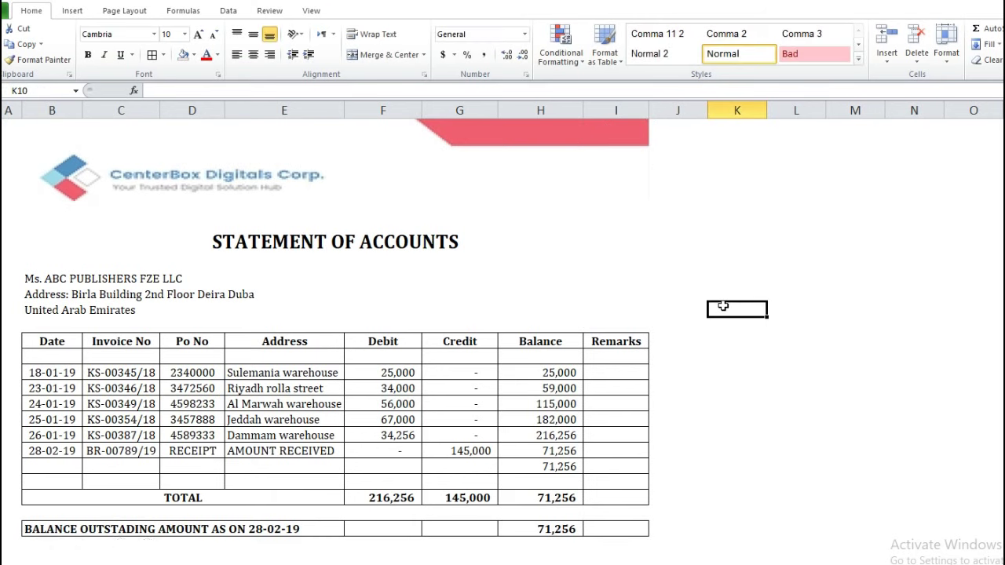
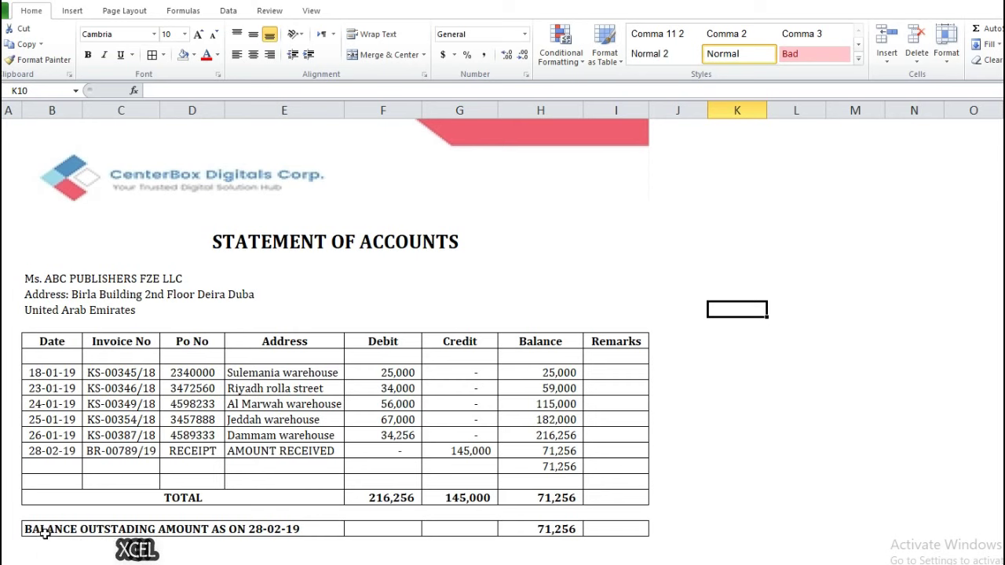
Step: Fill the BALANCE OUTSTADING AMOUNT AS ON 28-02-19 row, through Remarks, with light blue
left_click_drag(45, 531, 529, 551)
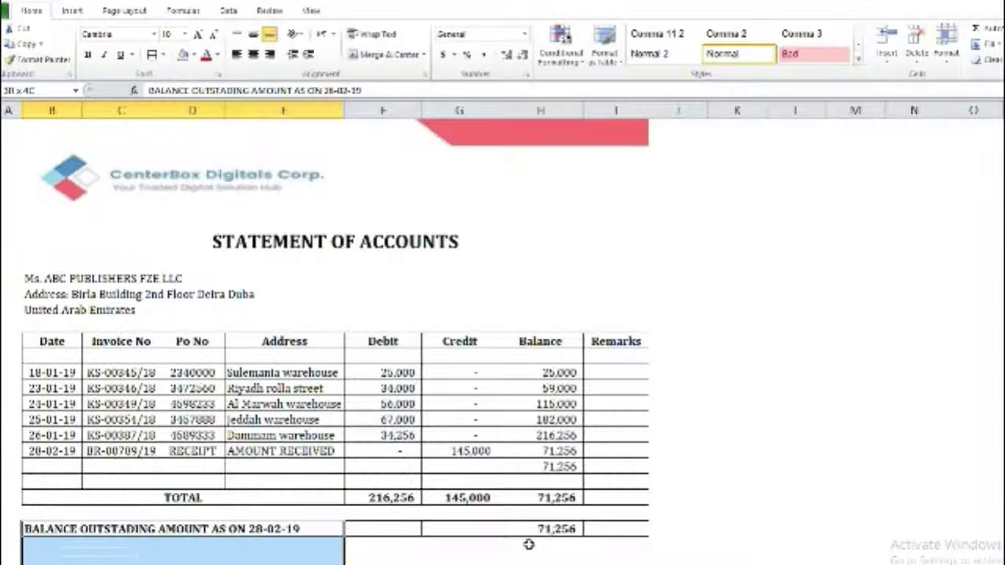
left_click_drag(530, 562, 768, 518)
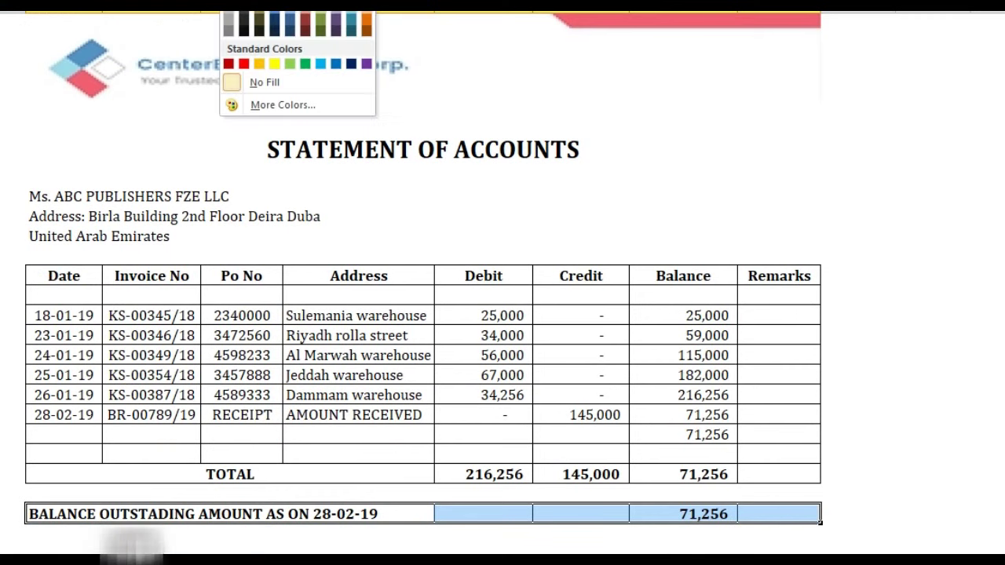
left_click(289, 65)
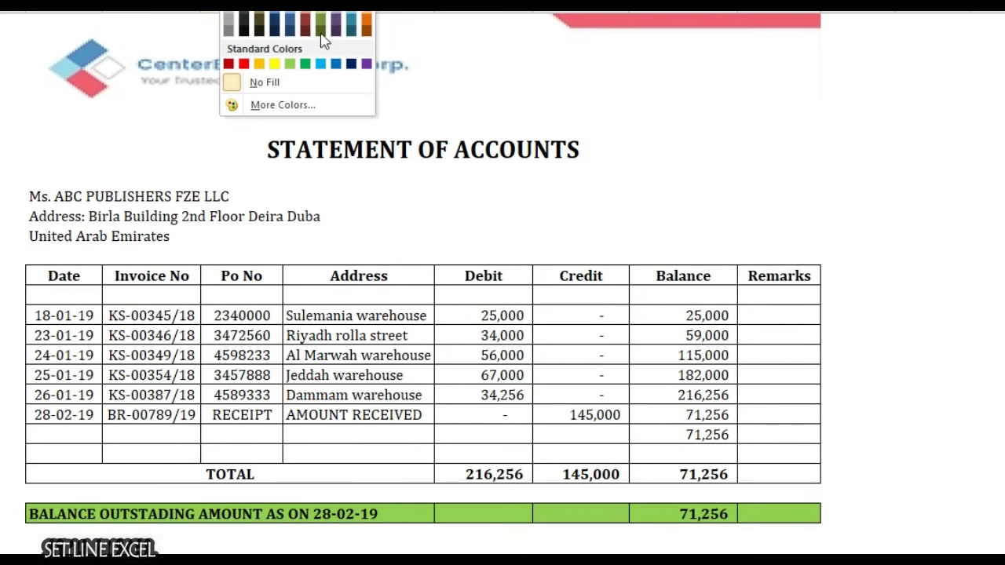
left_click(351, 12)
left_click(859, 293)
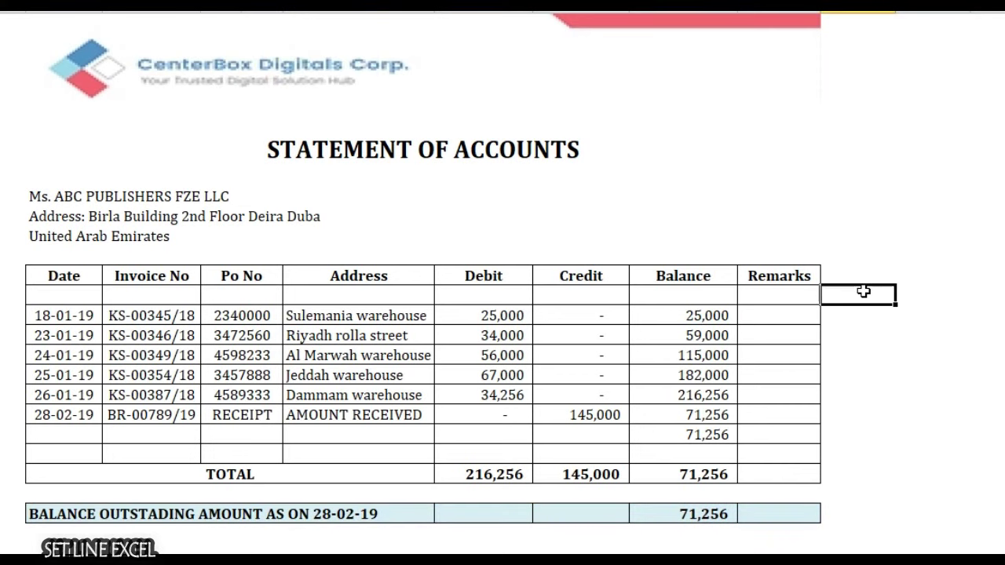
left_click_drag(118, 471, 760, 477)
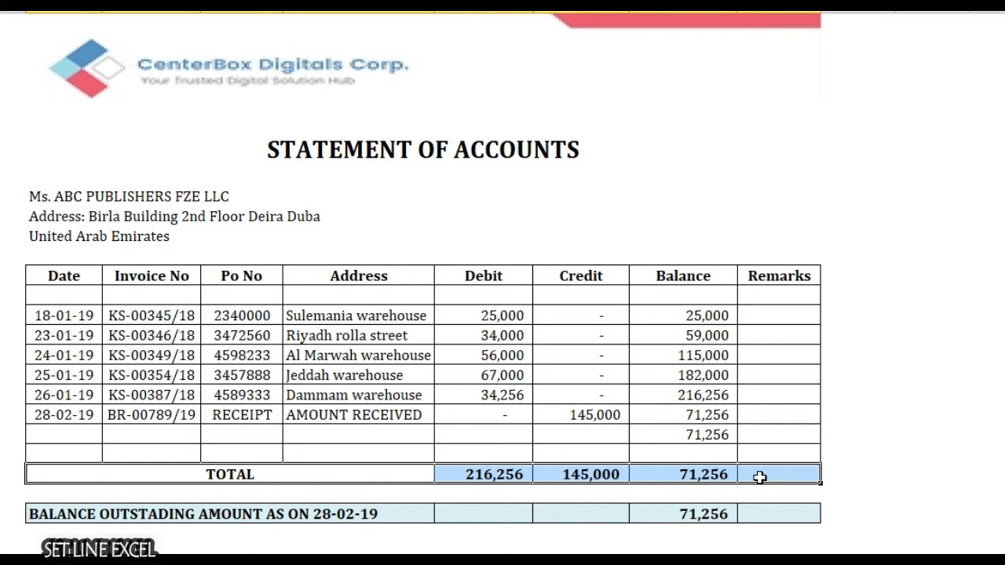
left_click(995, 399)
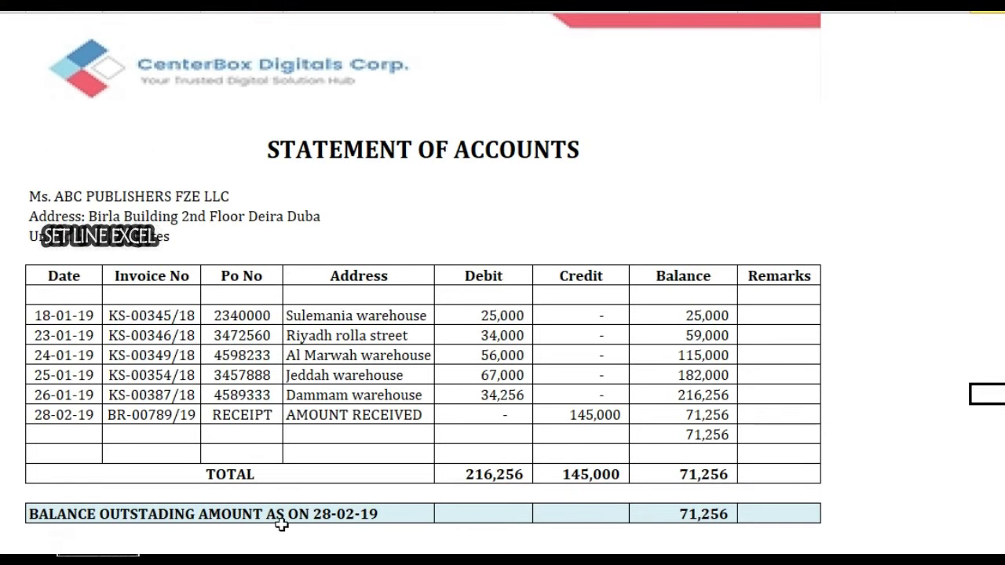
Step: Narrow the Balance column a little so the Remarks column shifts left
scroll(908, 191, "up", 1)
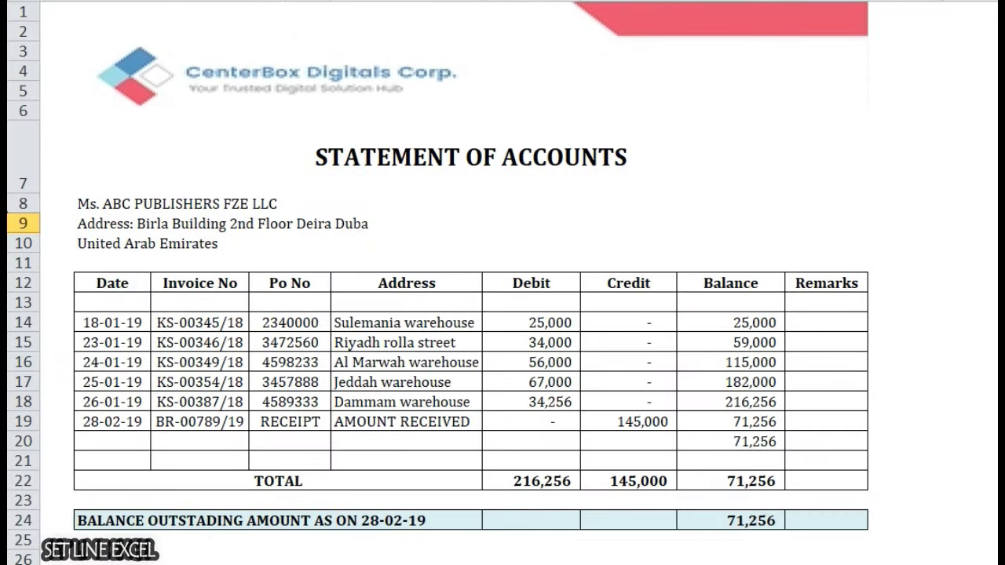
scroll(8, 336, "down", 1)
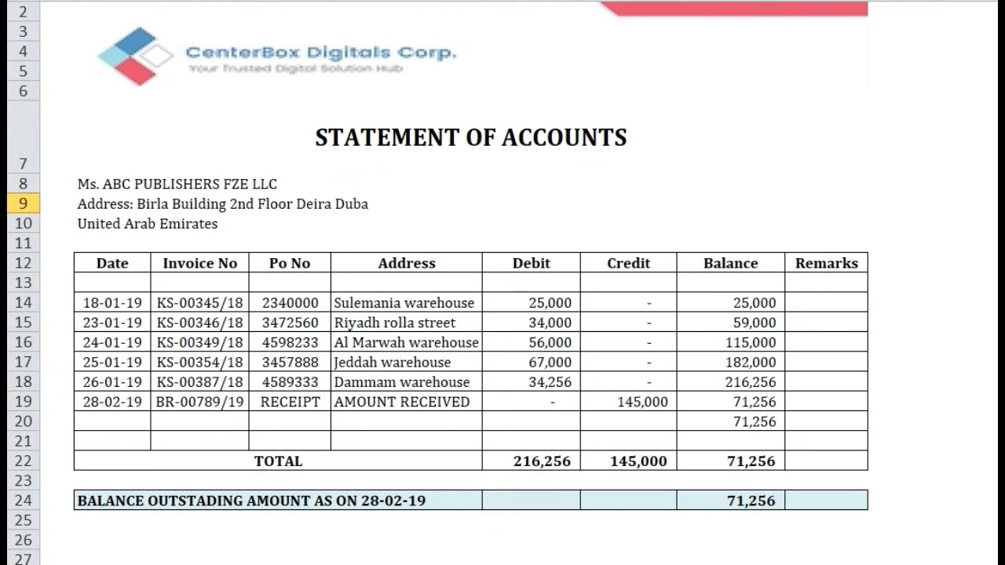
left_click_drag(785, 15, 774, 16)
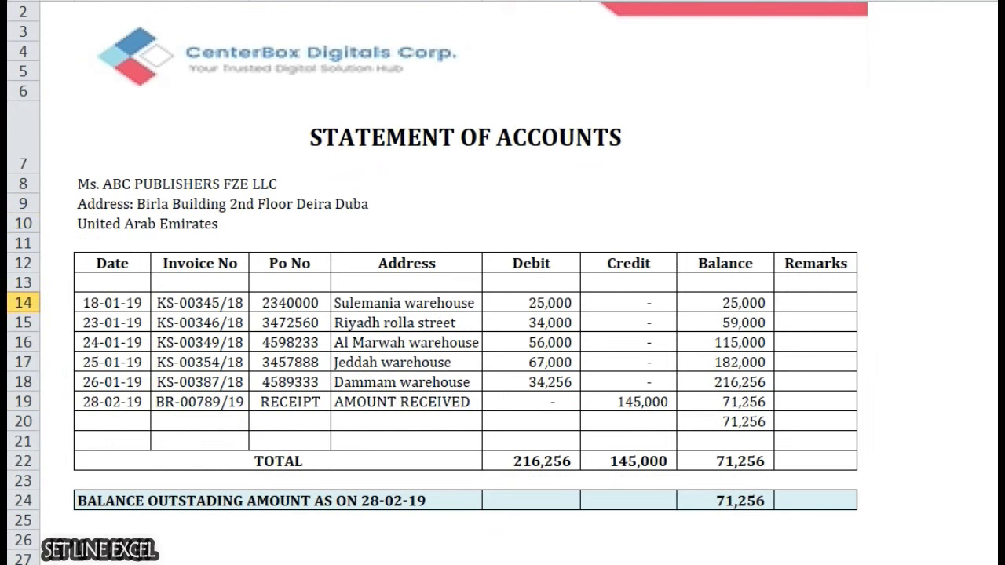
scroll(437, 283, "up", 1)
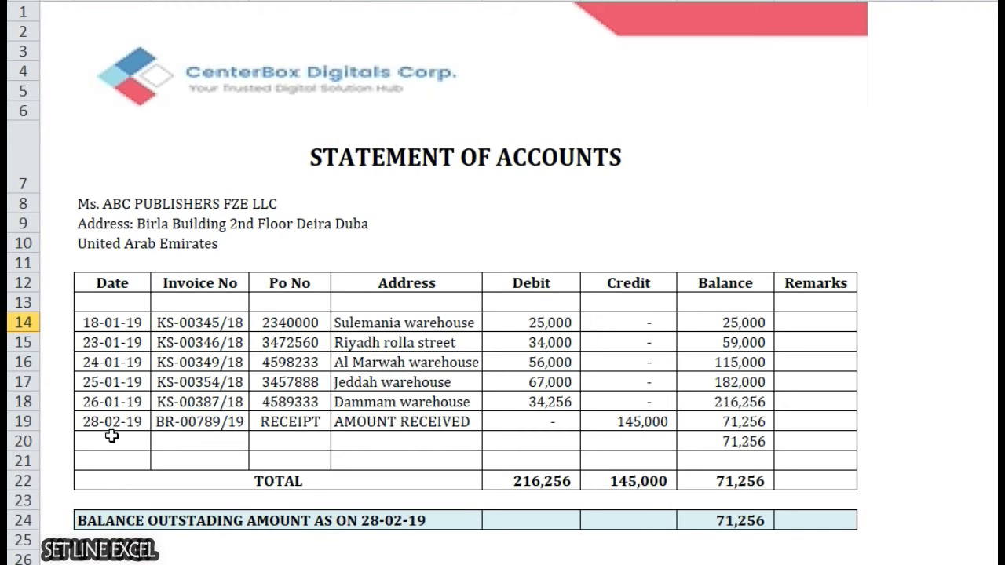
left_click(973, 419)
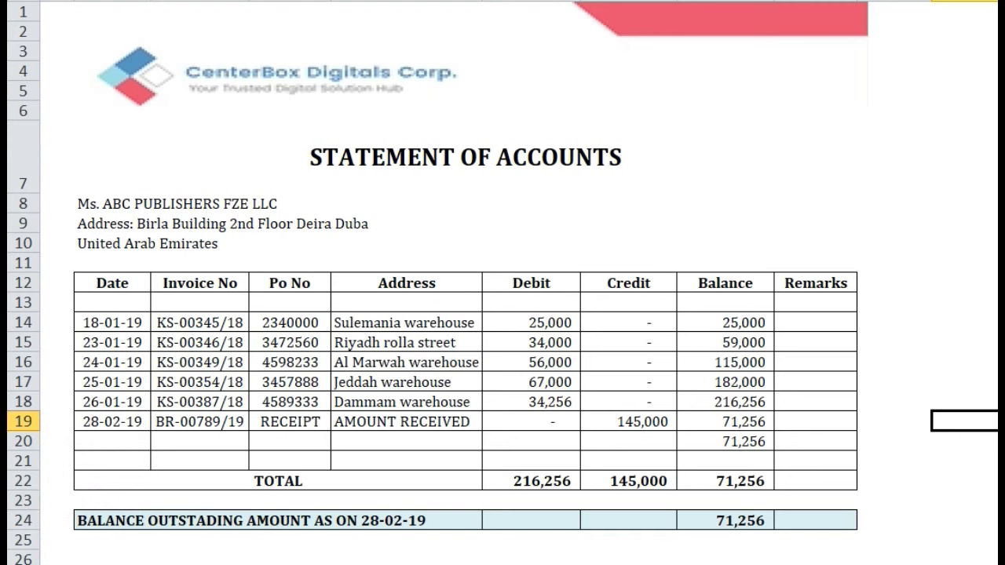
left_click(161, 541)
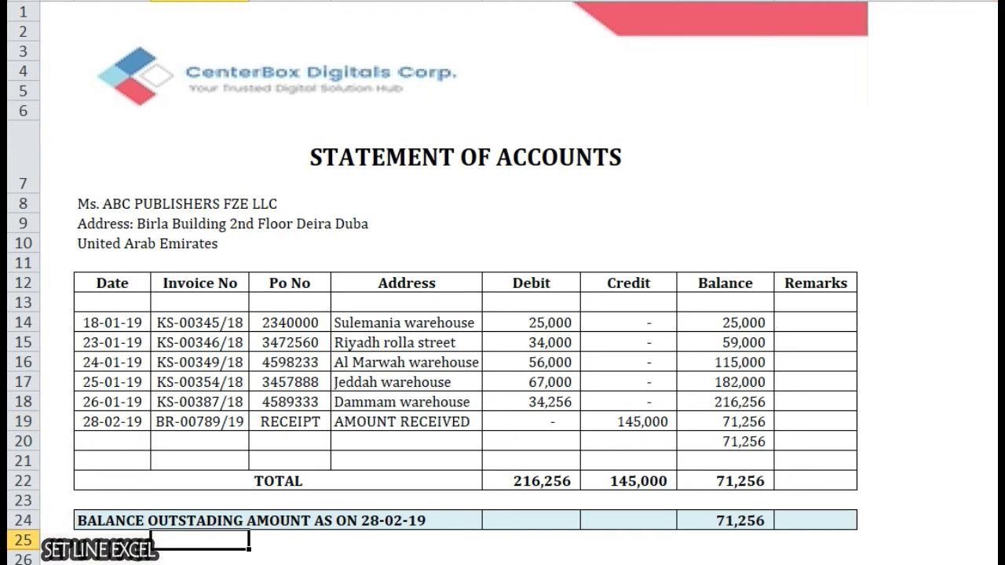
scroll(162, 542, "down", 1)
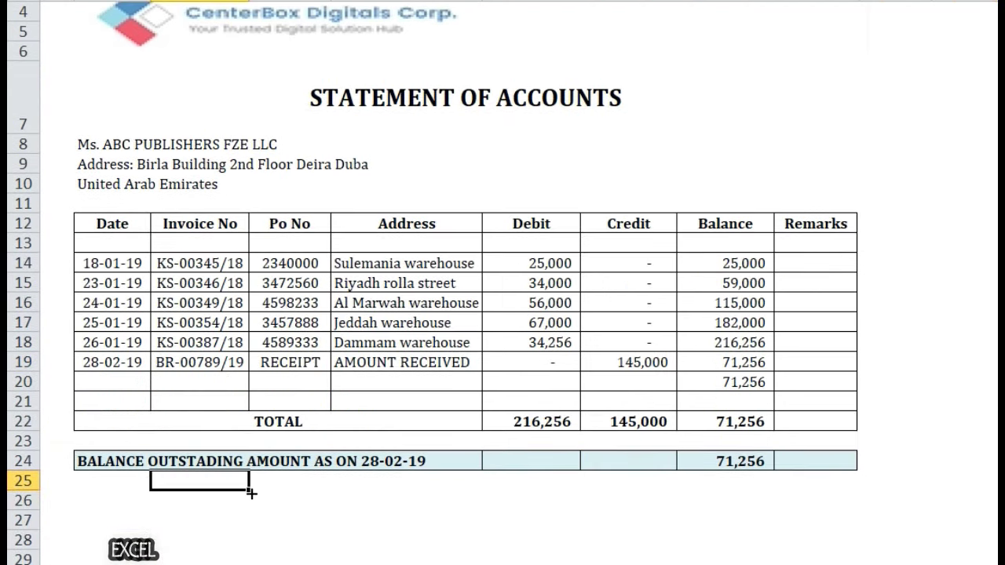
Step: In A26, note that new invoices can be added and returned stock or credit notes recorded
left_click(122, 498)
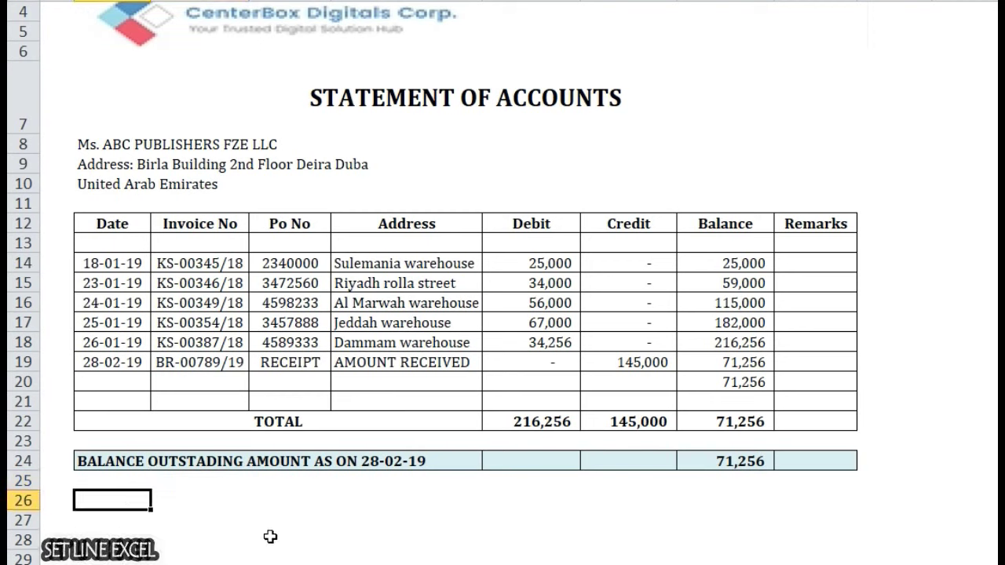
type("in")
key("BackSpace")
type("=")
type("a")
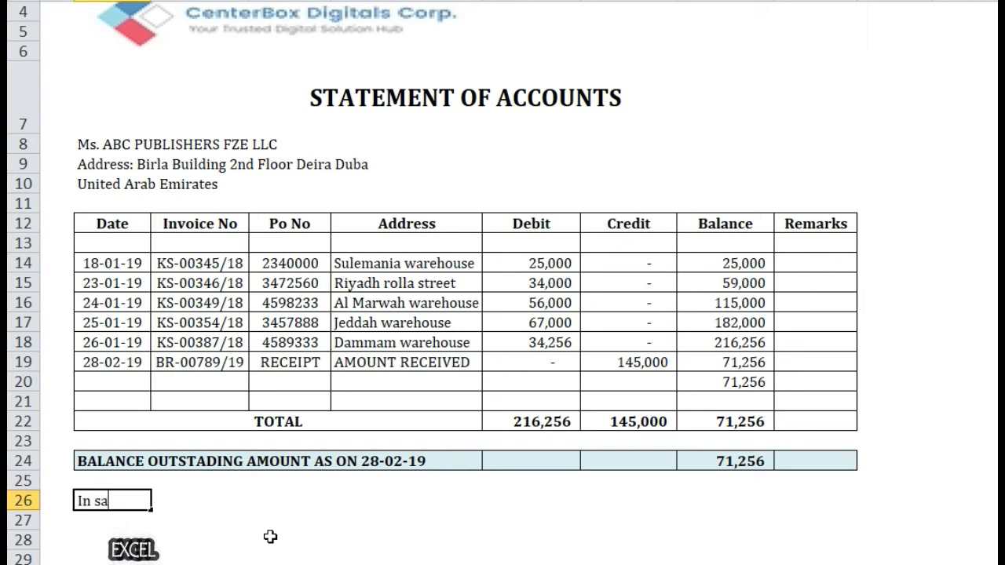
type("e")
key("BackSpace")
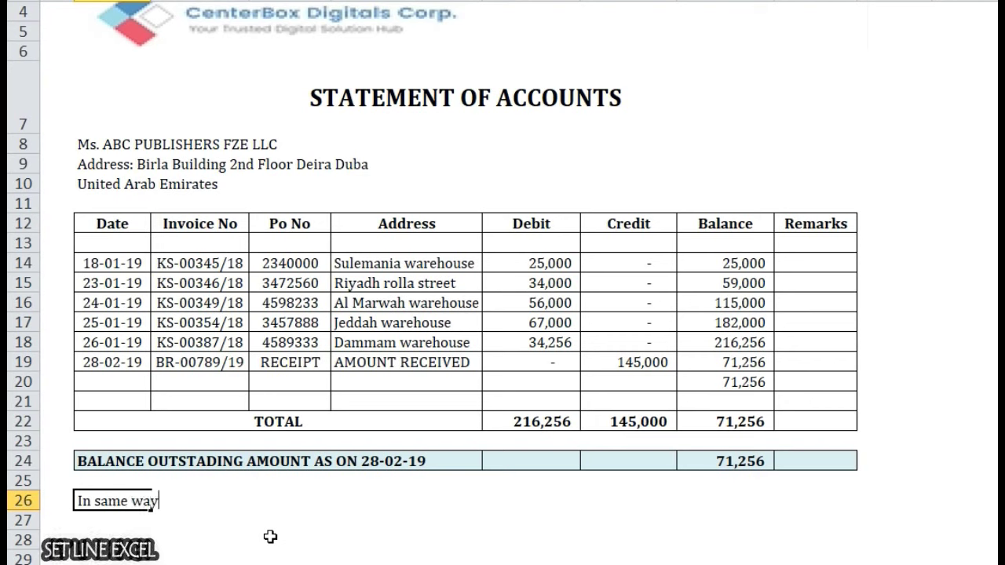
type("you can")
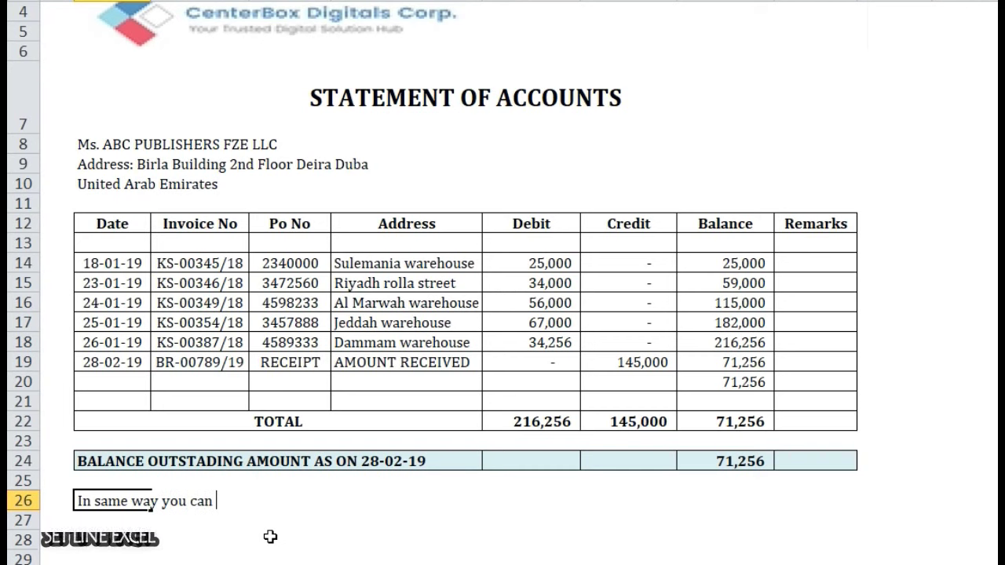
type(" add d")
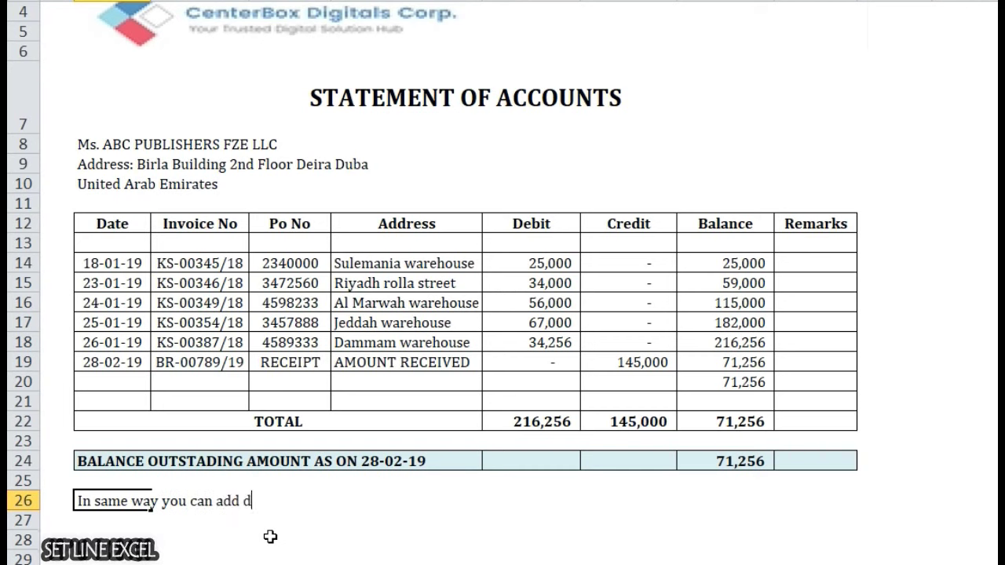
key("BackSpace")
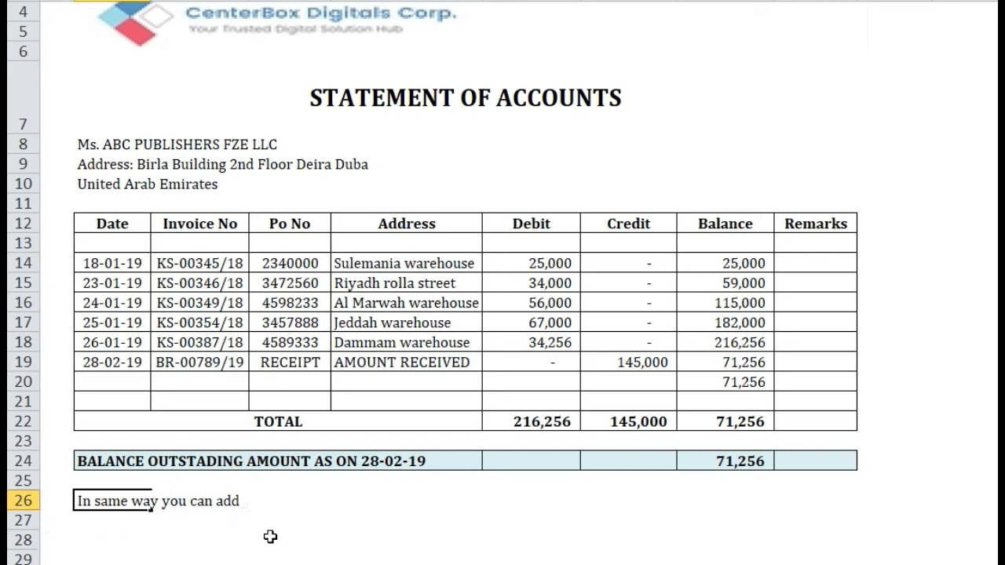
type(" new invoices in thi")
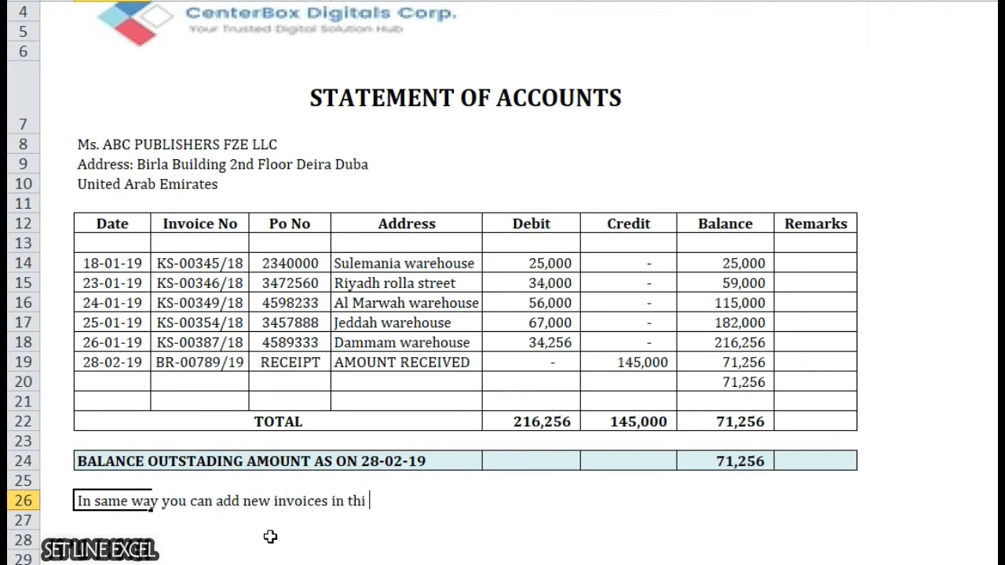
type("s SOA a")
type("nd ")
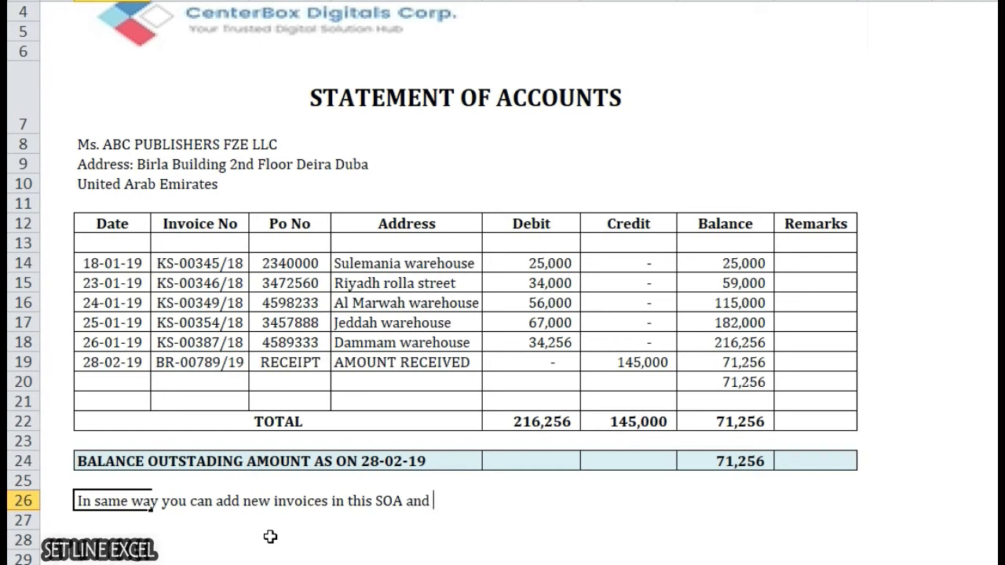
type("if any paym")
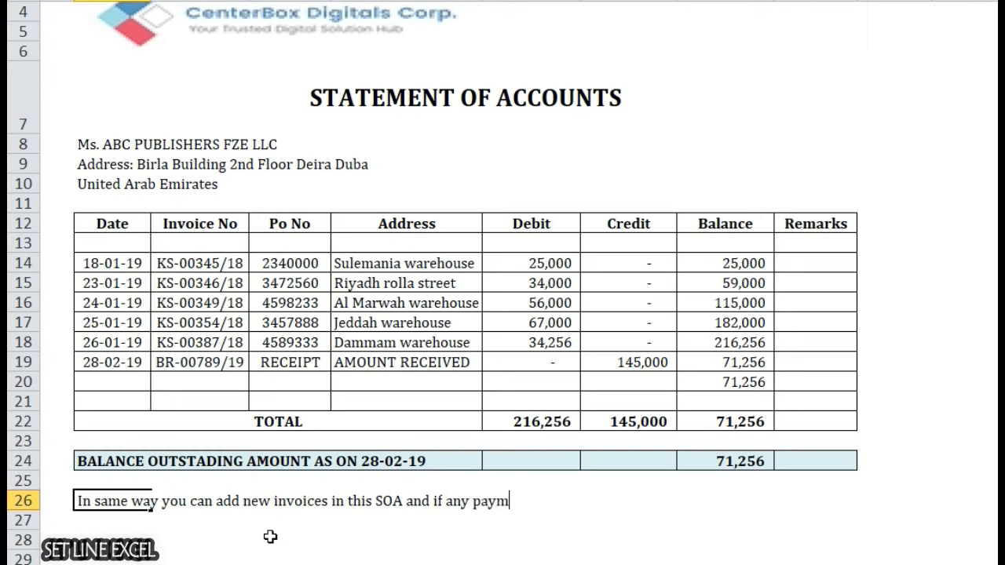
type(" =")
type(" o")
type("r")
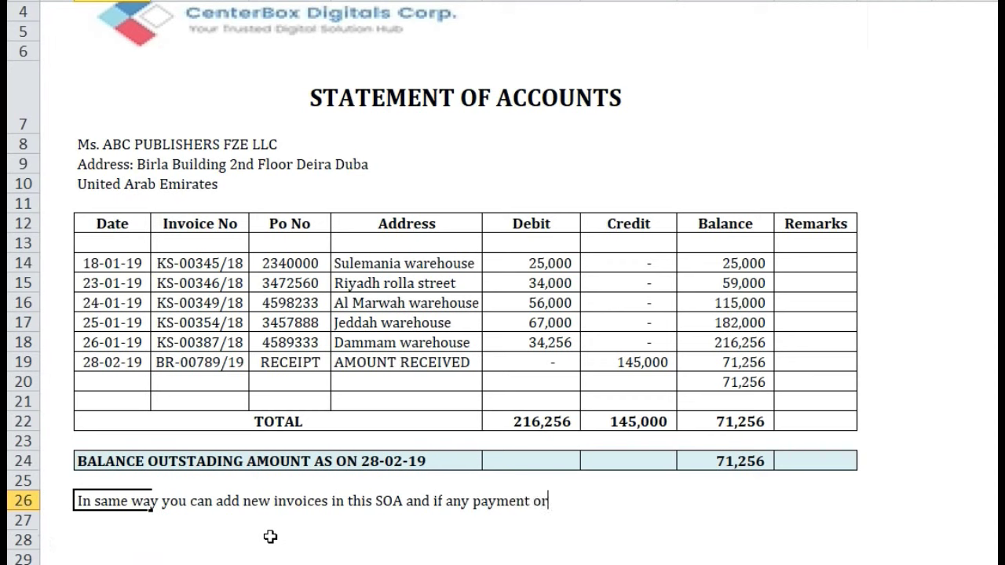
type(" return stock i")
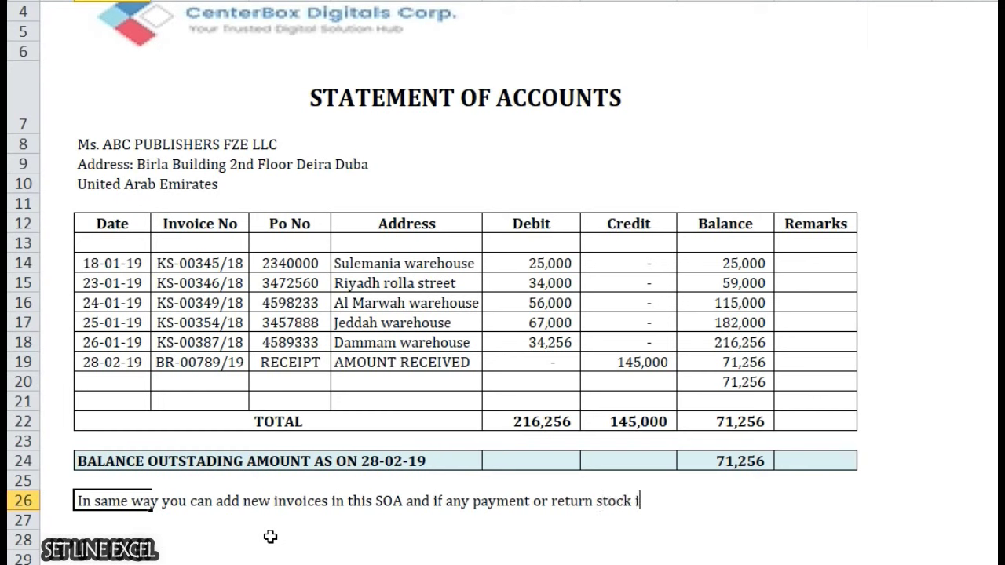
type("s received ")
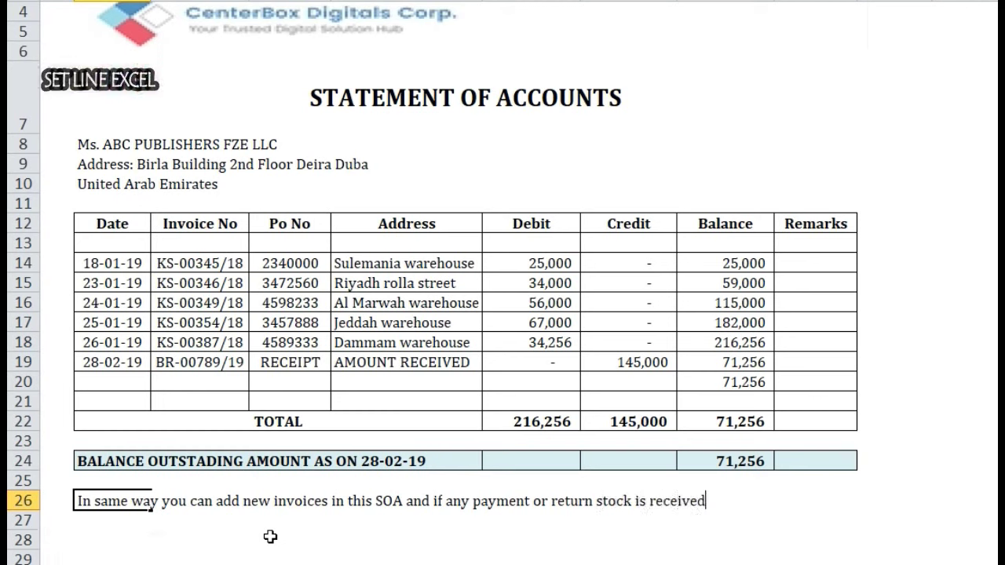
type("or any credi")
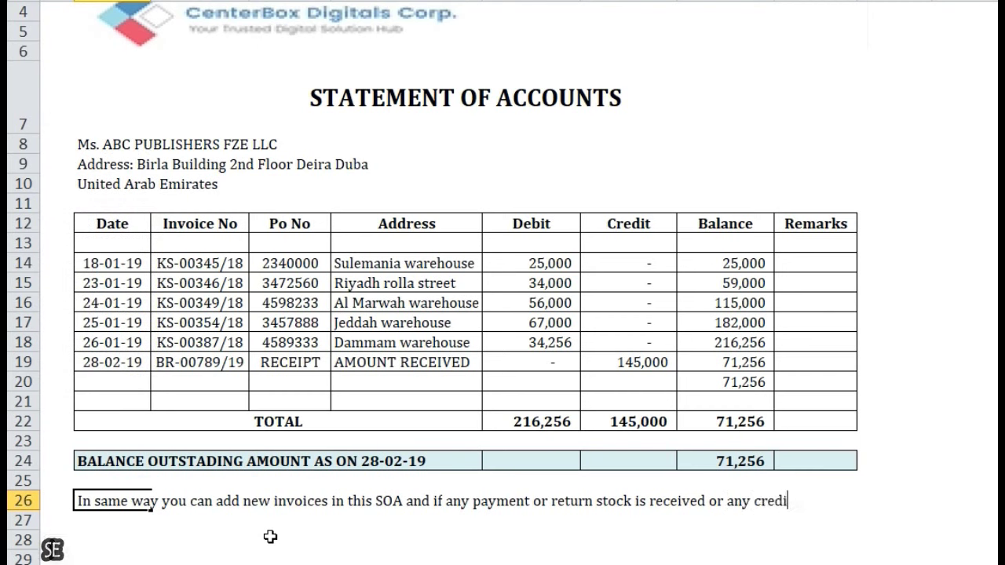
type("tnot")
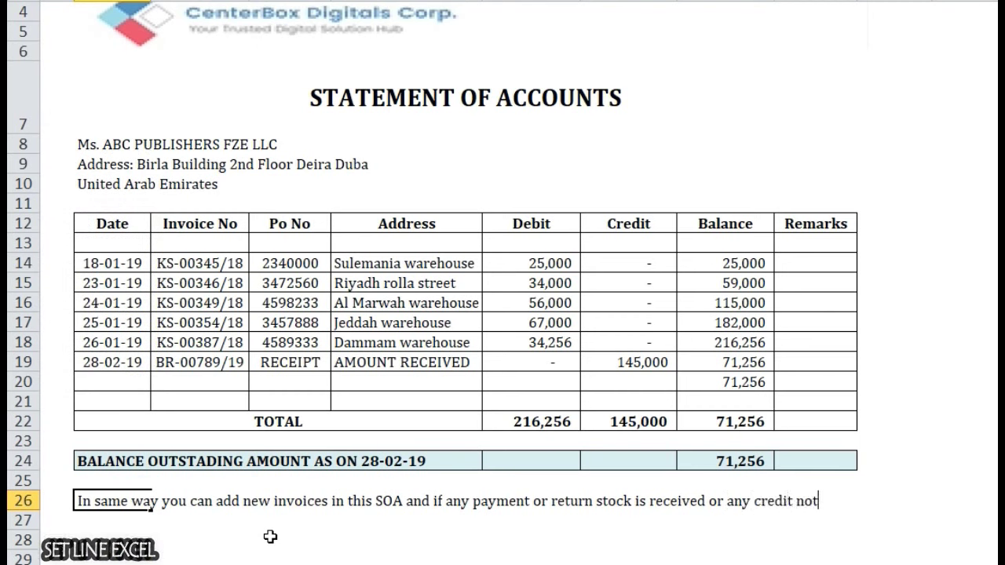
type("isiss")
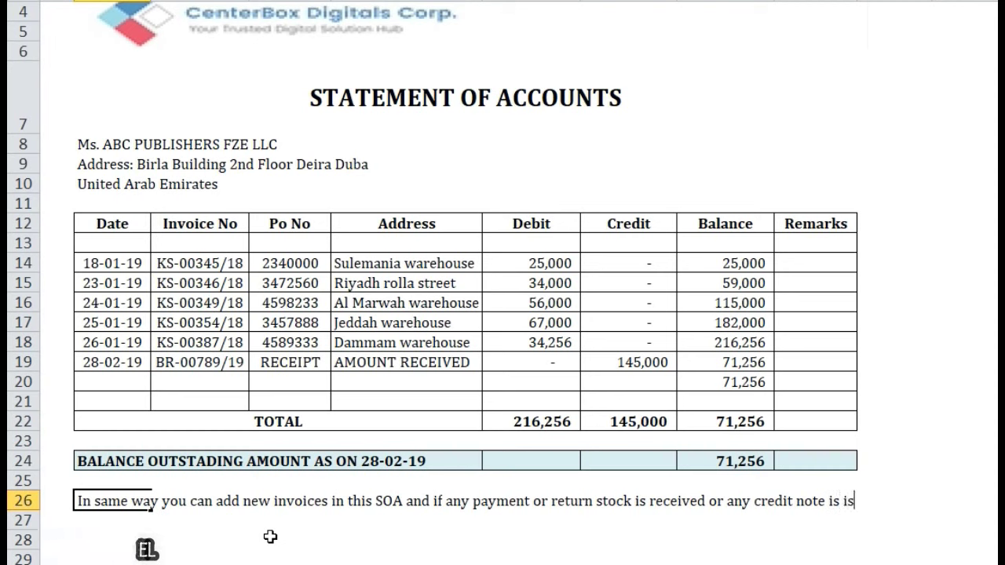
type("ued\\")
key("Return")
Step: In A27, note that these go on the credit side and invoice amounts on the debit side
type("u")
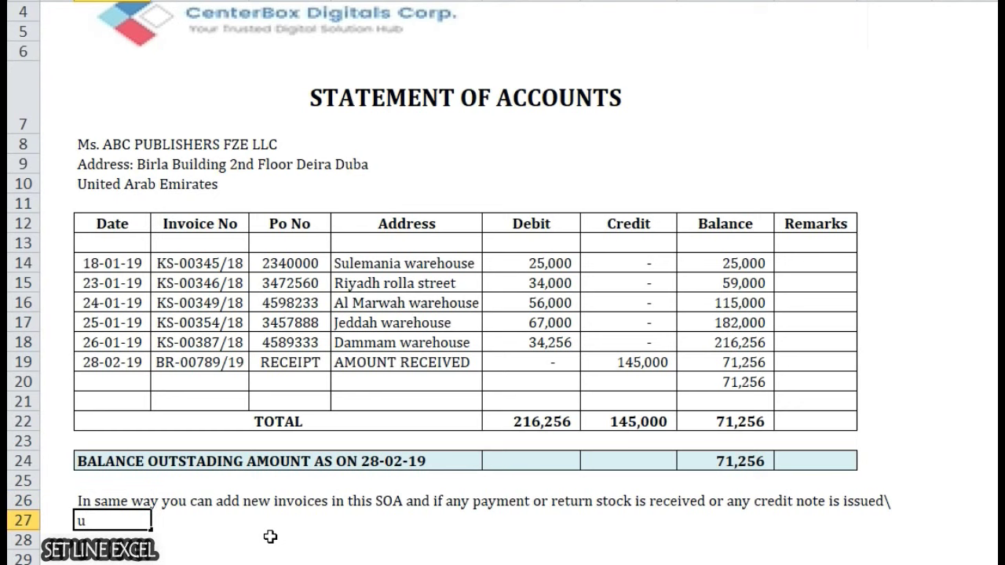
type("you ca")
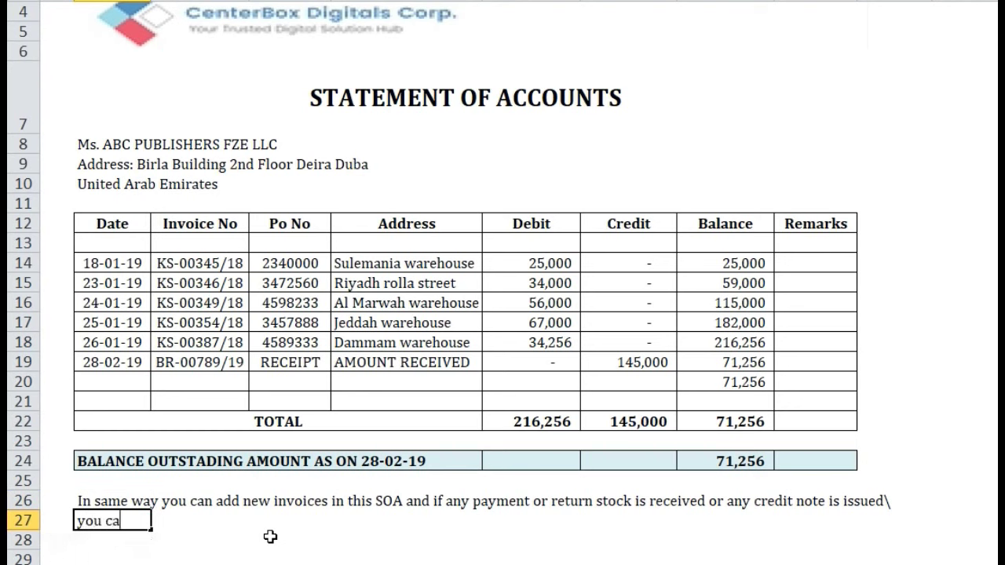
type("n record on credit ")
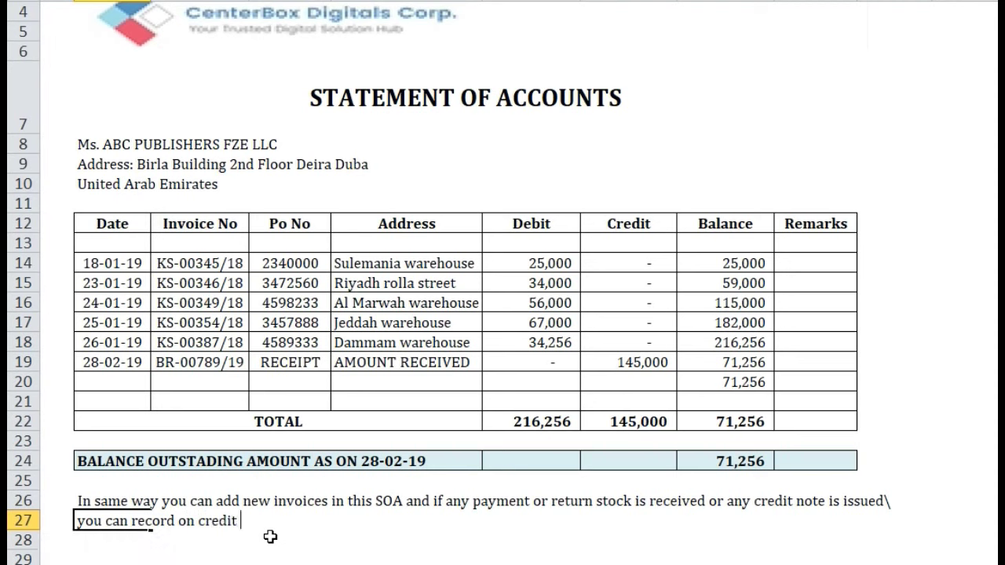
type("side")
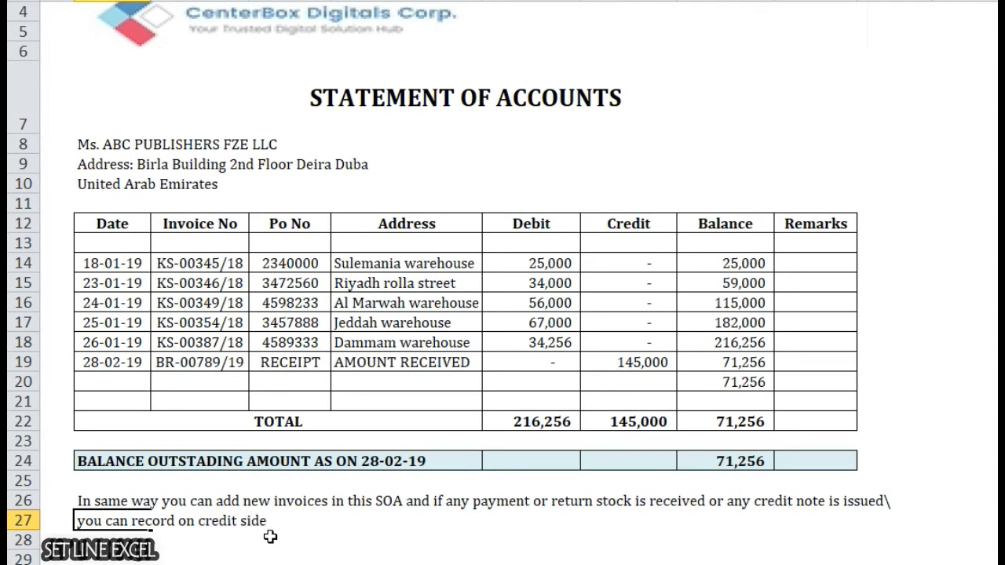
type(" A")
type("ll invoices amount will be recorder")
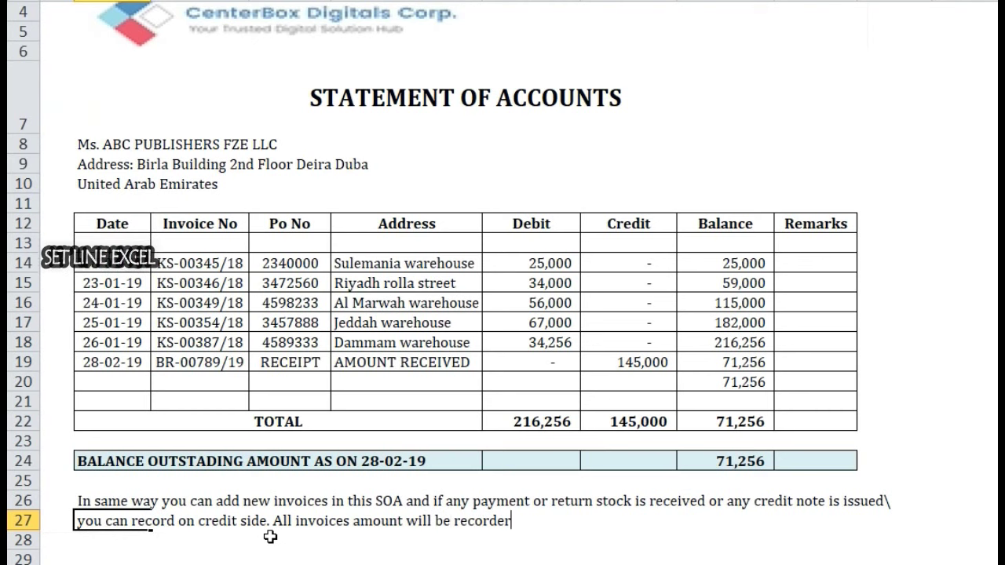
key("BackSpace")
type("d on ")
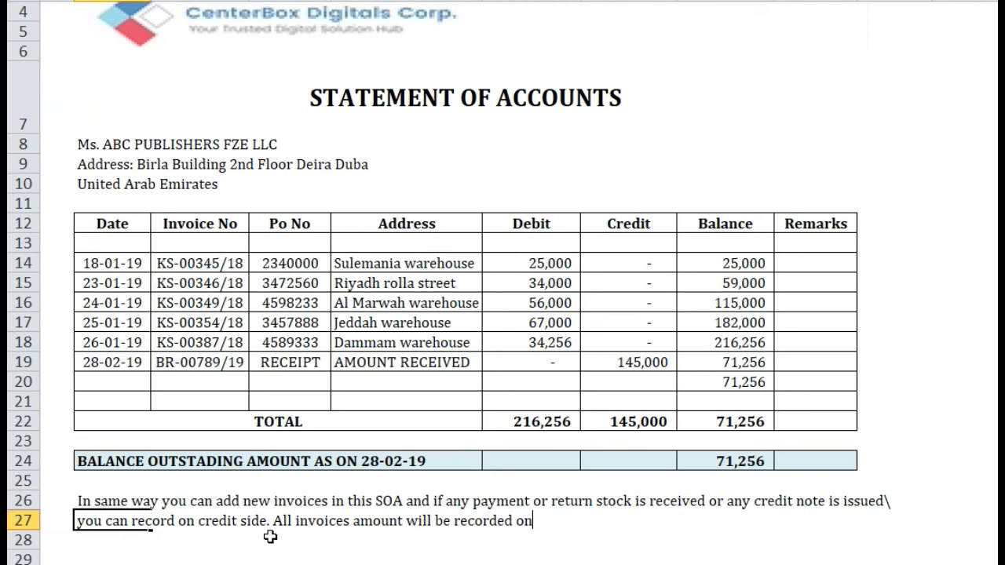
type("de")
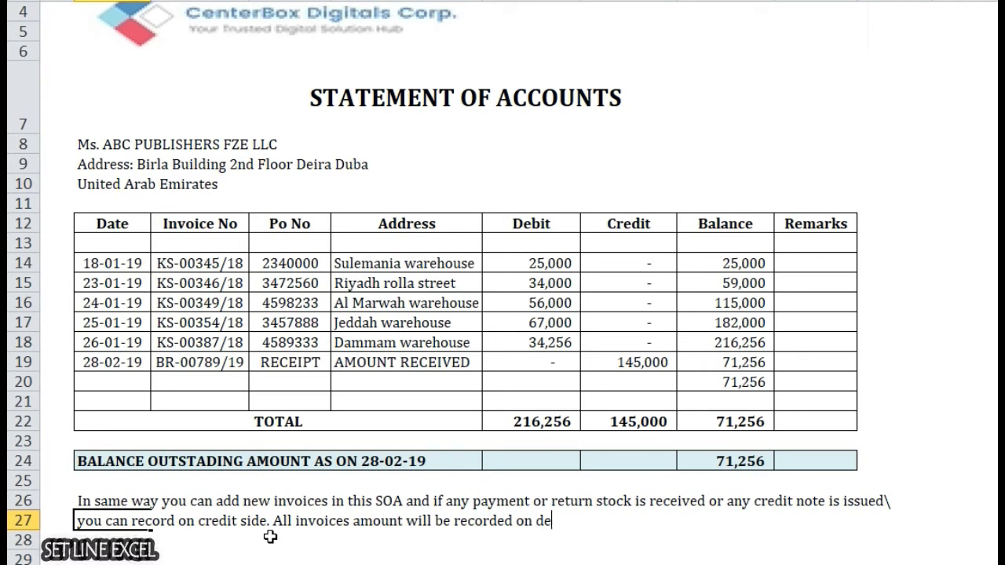
type("bit side.")
key("Return")
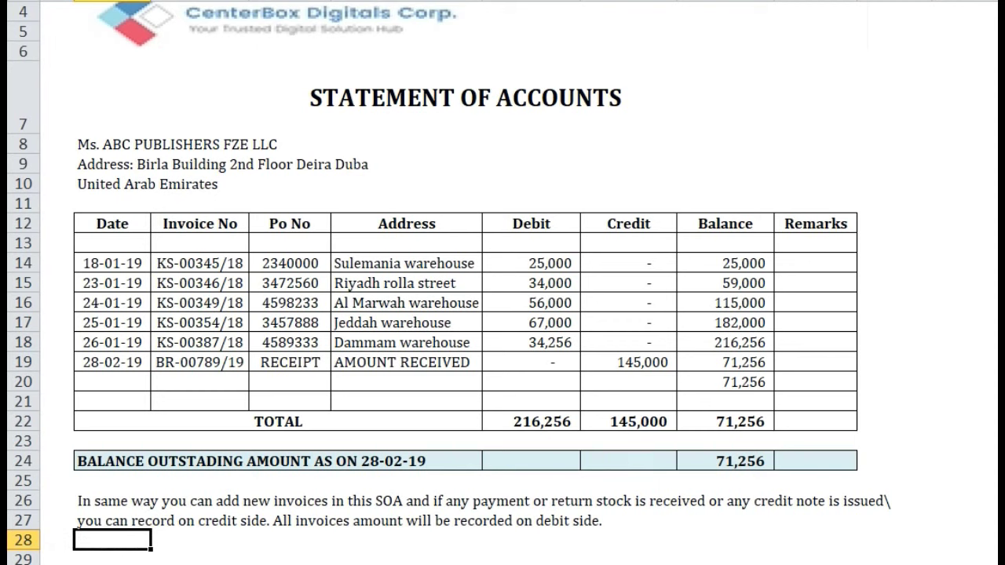
Step: In A29, type a 'Thanks for watching' message inviting questions in the video comments
left_click(112, 558)
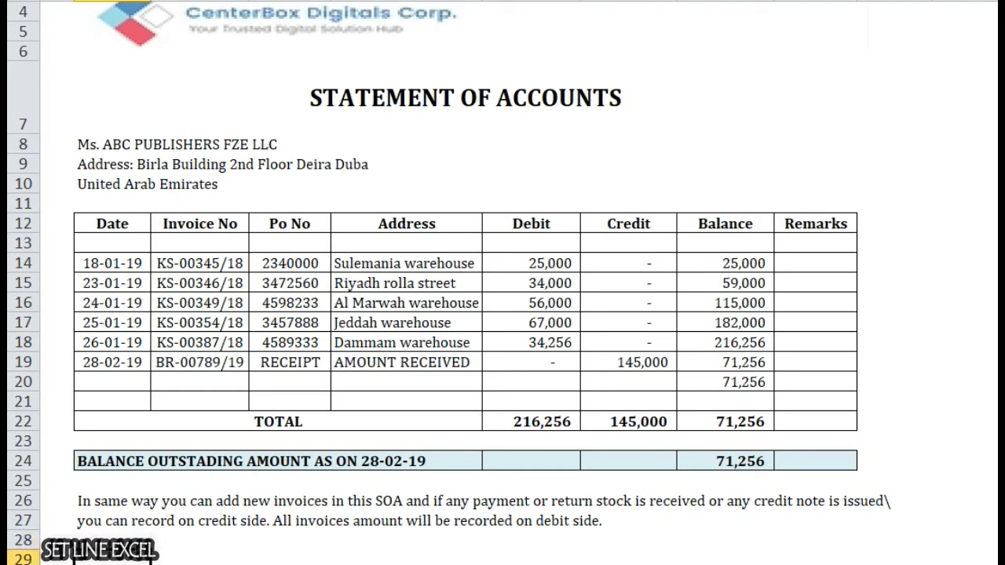
type("Thanks for watchin")
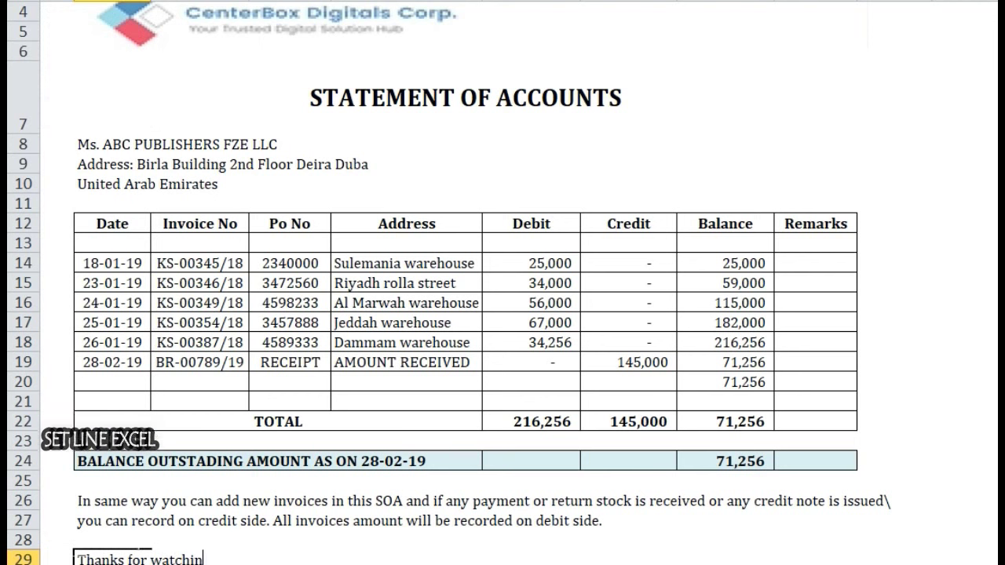
type(" if")
key("BackSpace")
key("BackSpace")
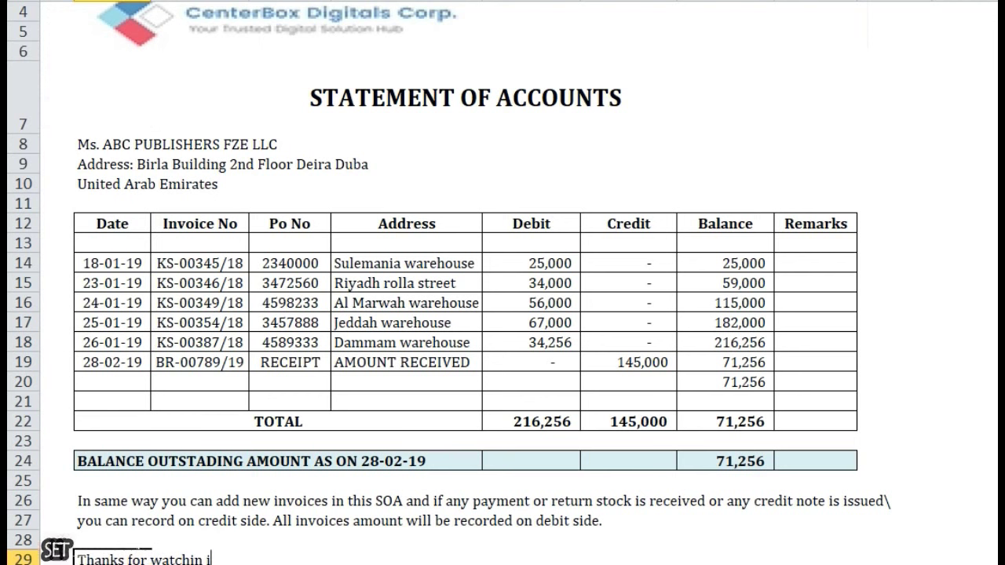
key("BackSpace")
key("BackSpace")
type("g")
type("ha")
type("ve any ")
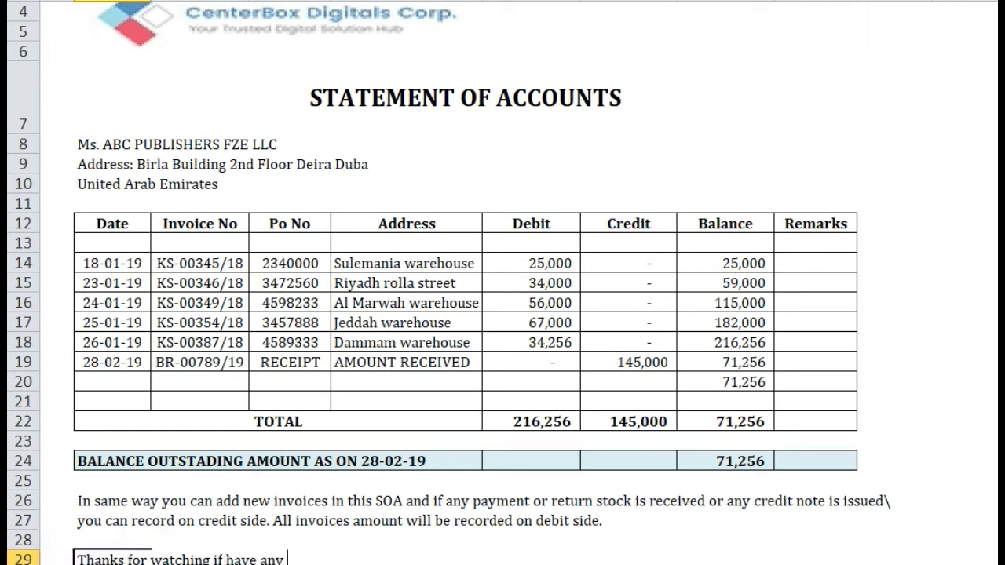
type("questi")
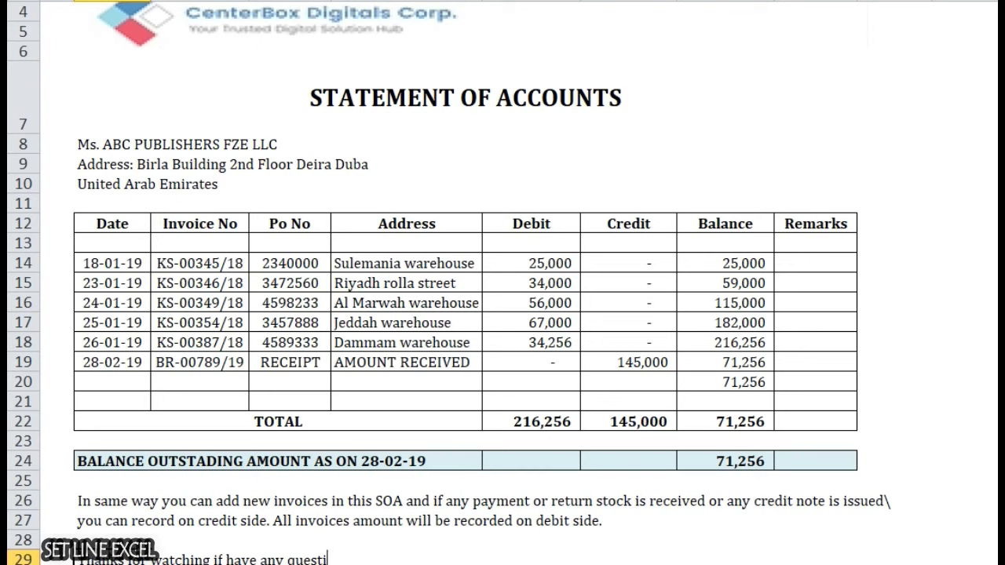
type("nn can co")
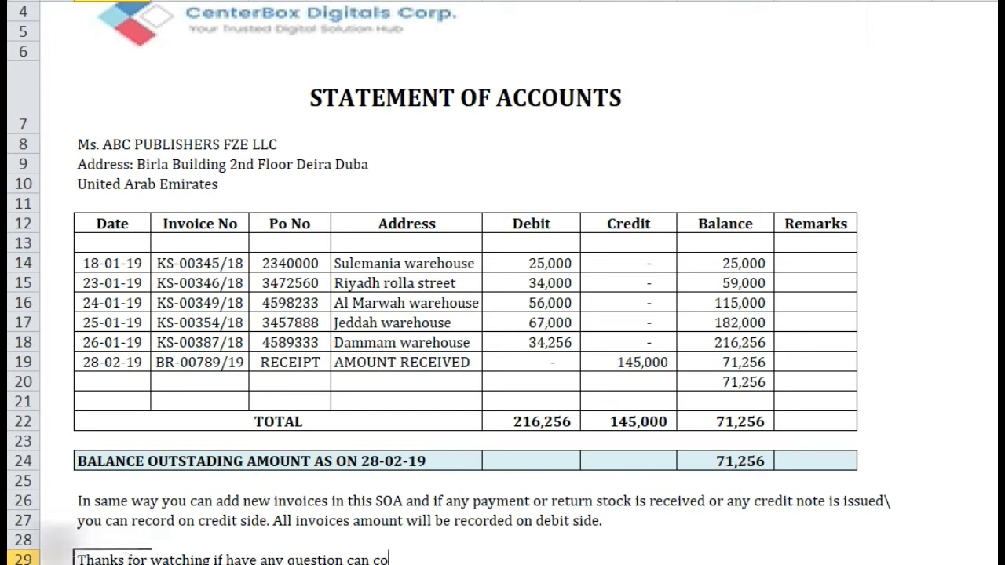
type("ntact me")
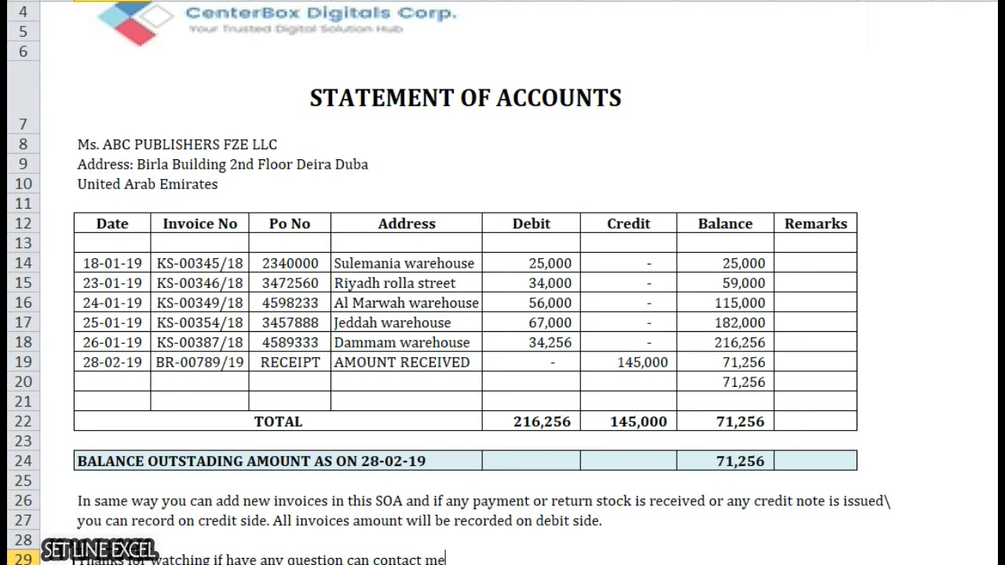
type(" on")
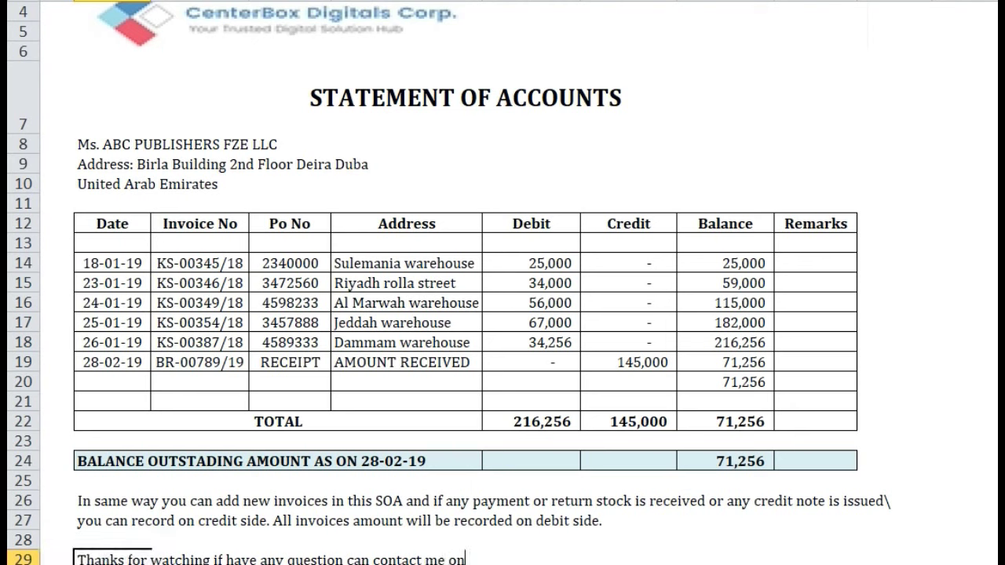
type(" can comment")
type(" on my")
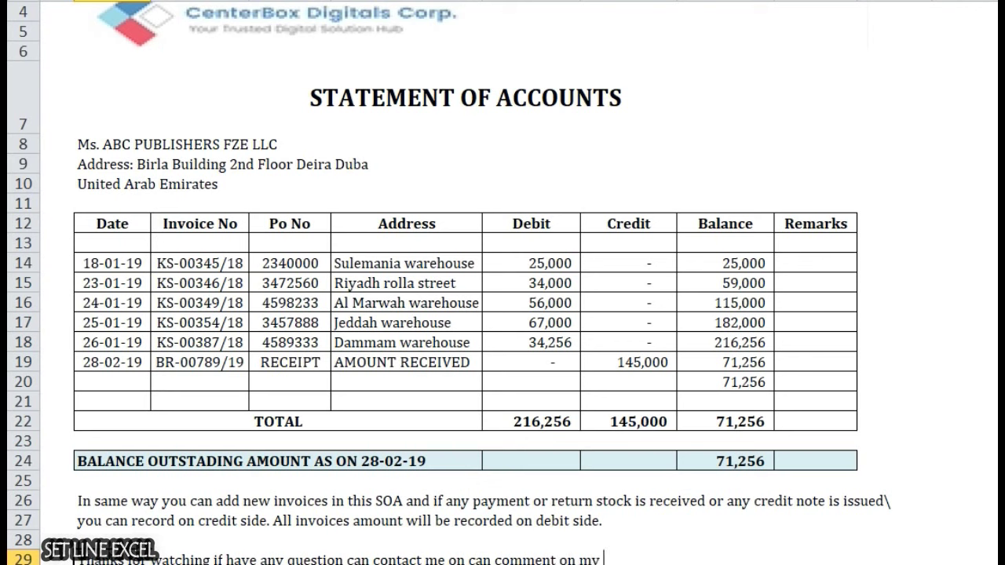
type("eo.")
type("ah")
key("BackSpace")
key("BackSpace")
type("hanks")
key("Return")
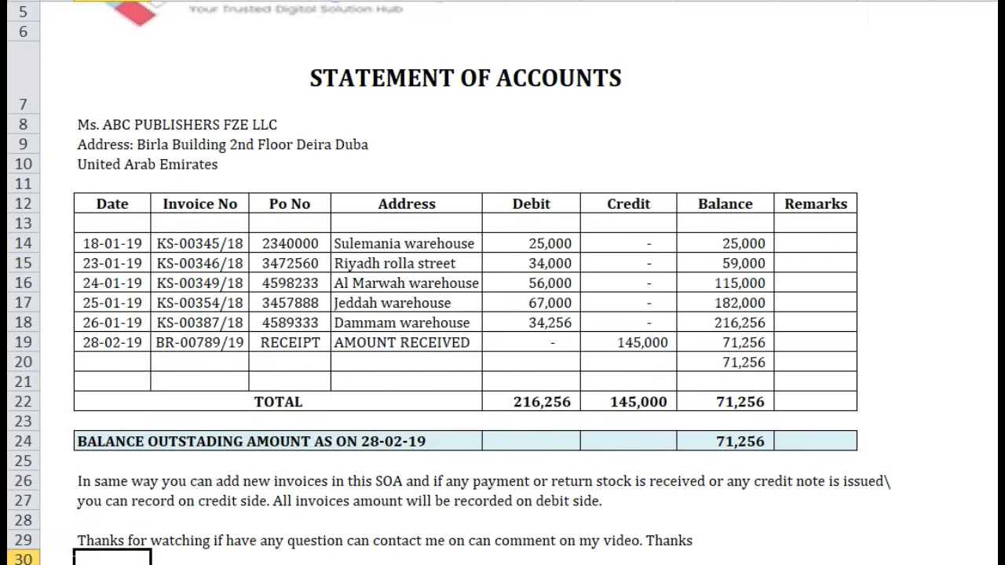
scroll(8, 381, "up", 2)
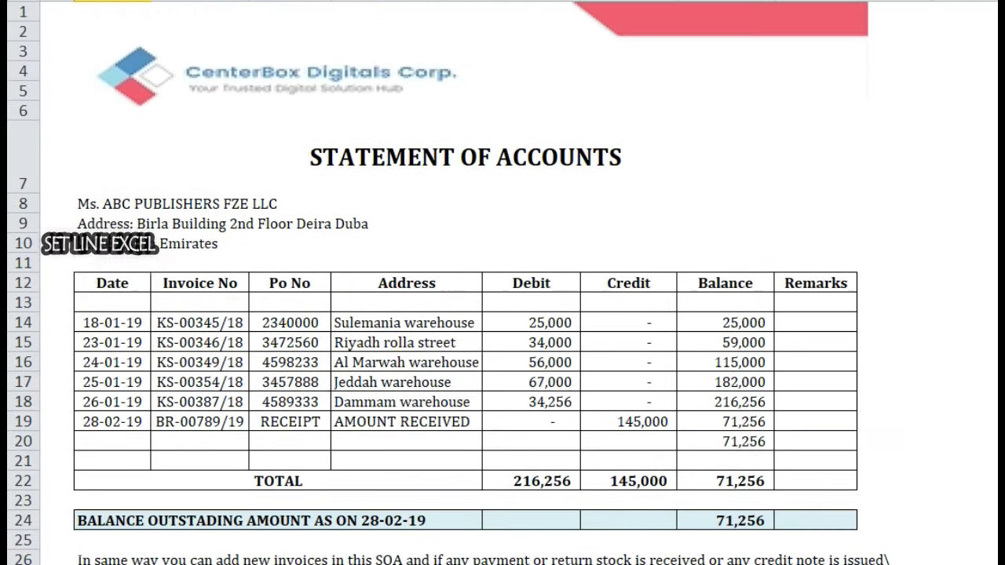